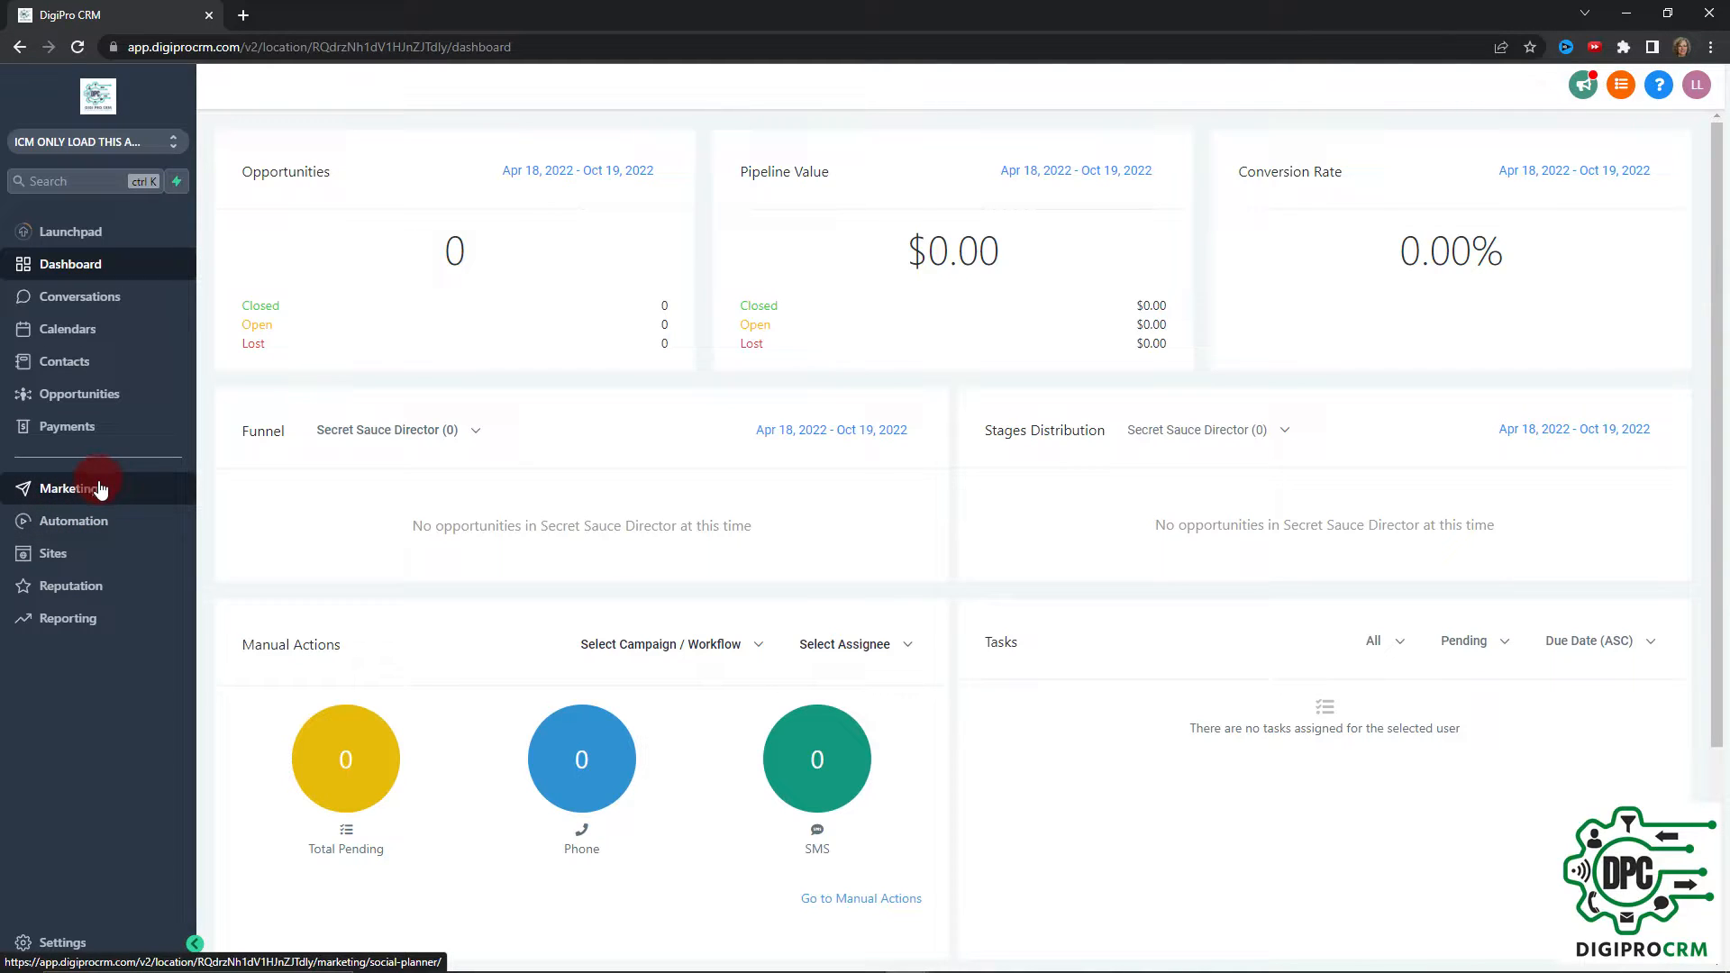
Open the Marketing message templates and check which template types can be added.
click(100, 489)
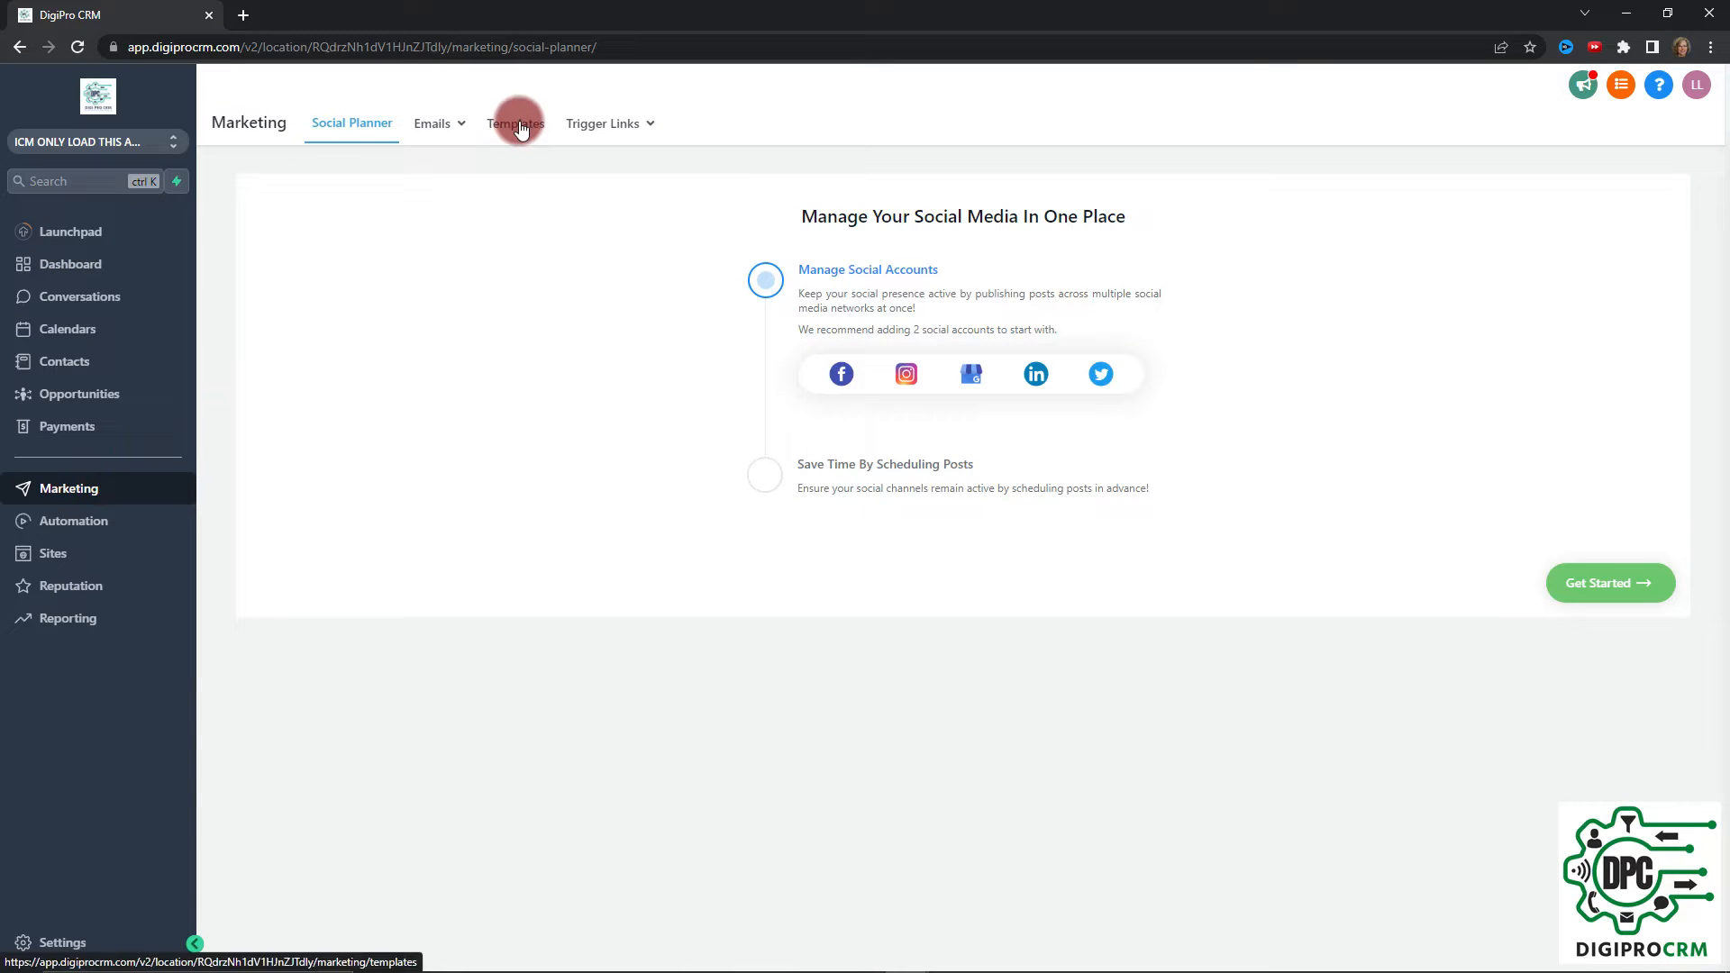
mouse_move(453, 129)
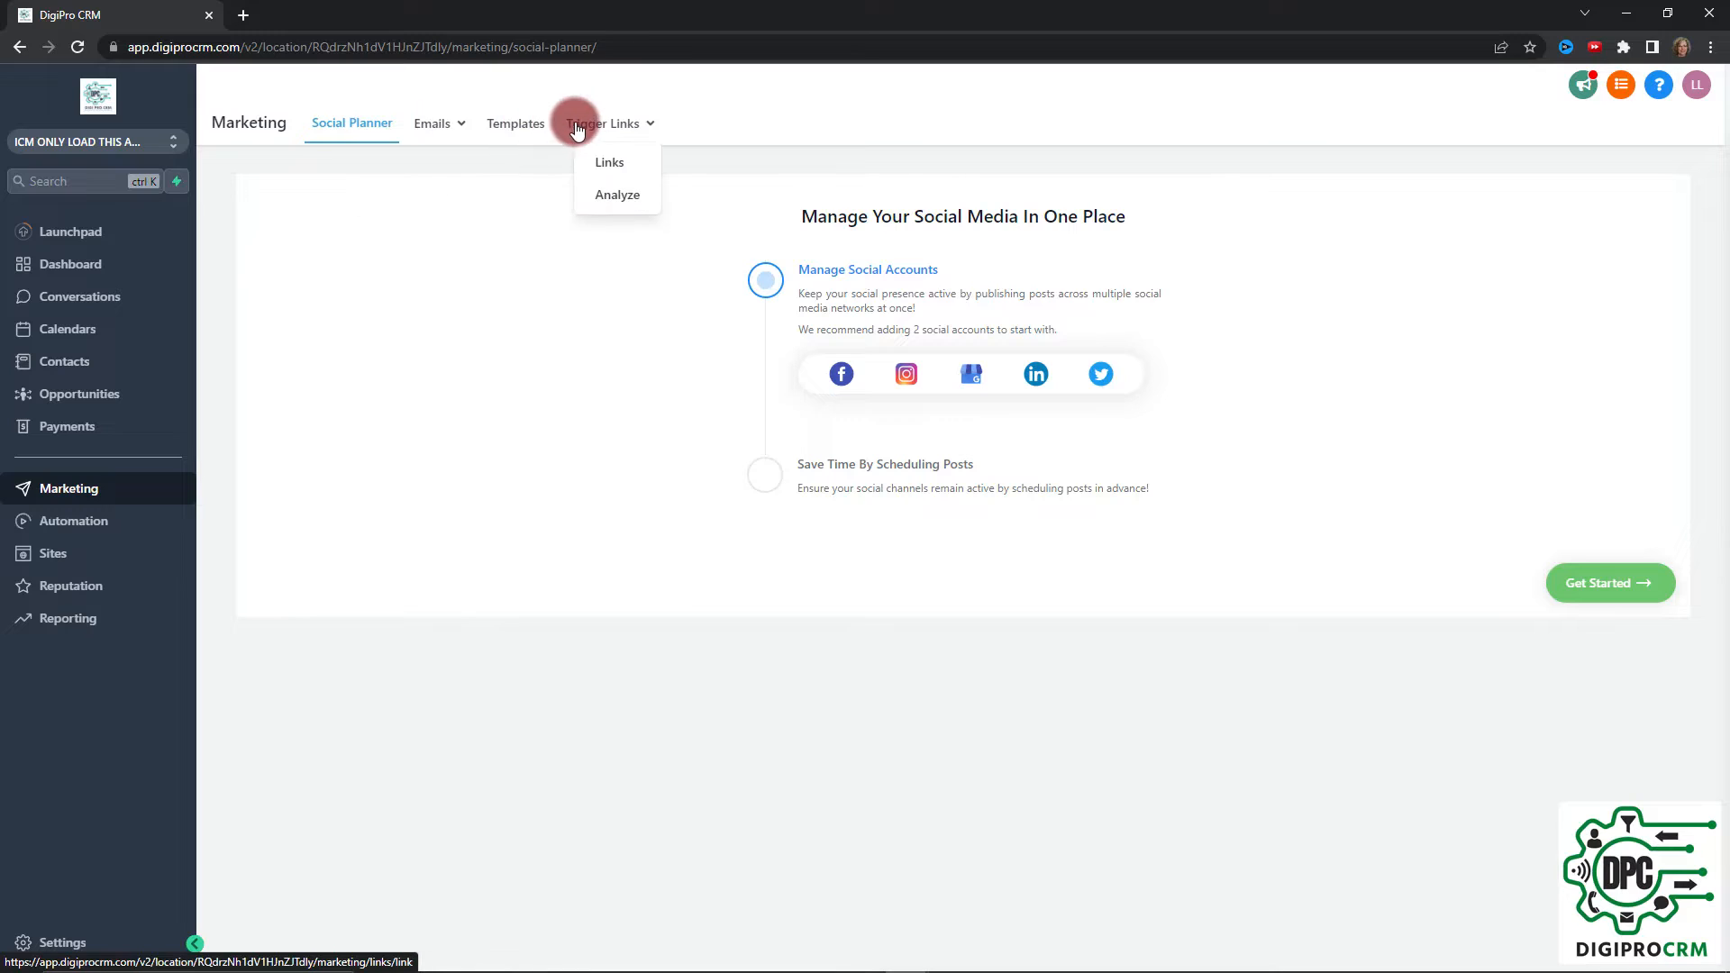
click(436, 133)
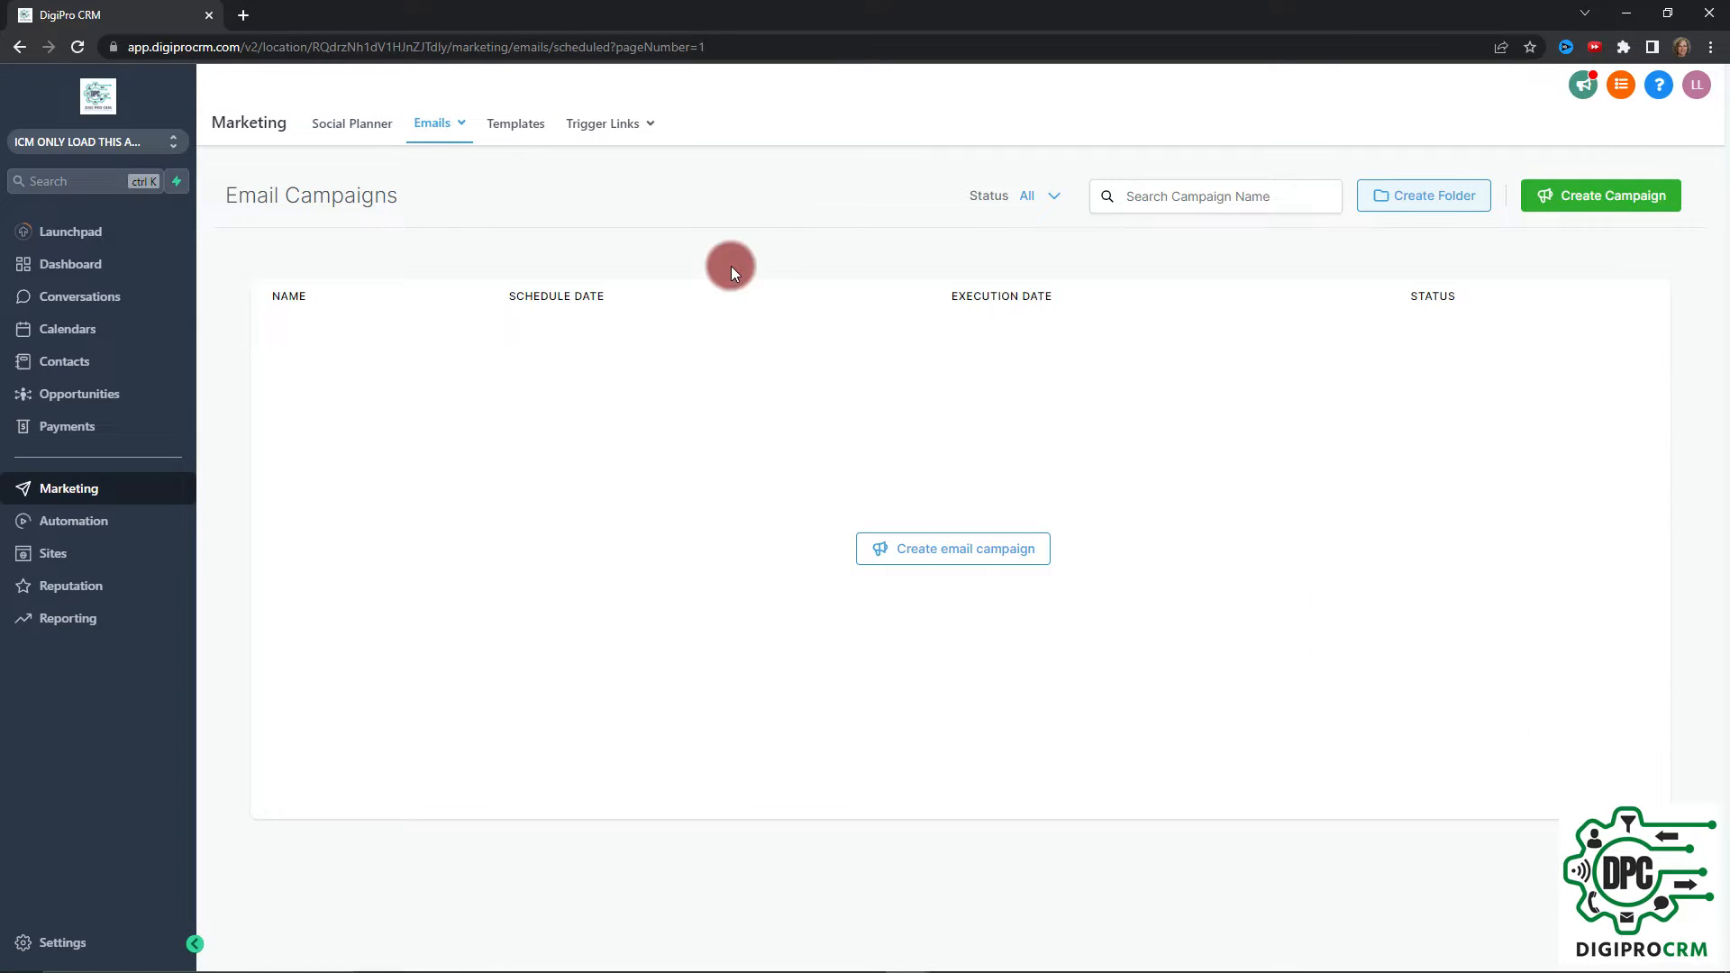
click(532, 124)
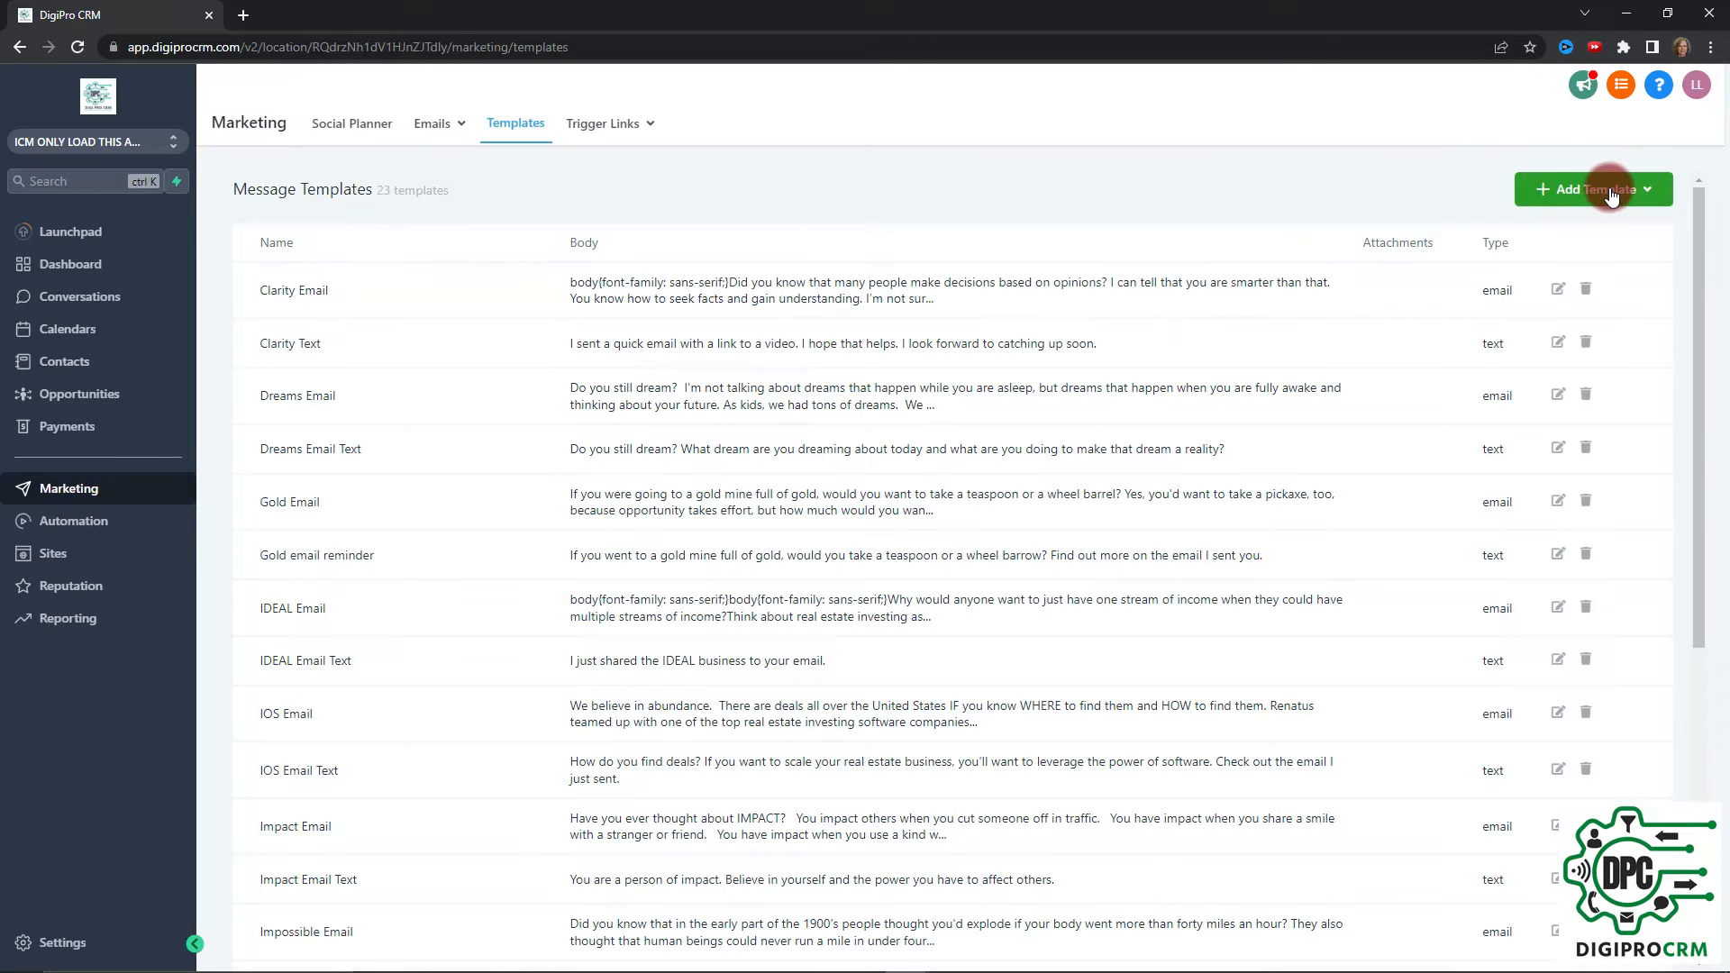
click(1599, 189)
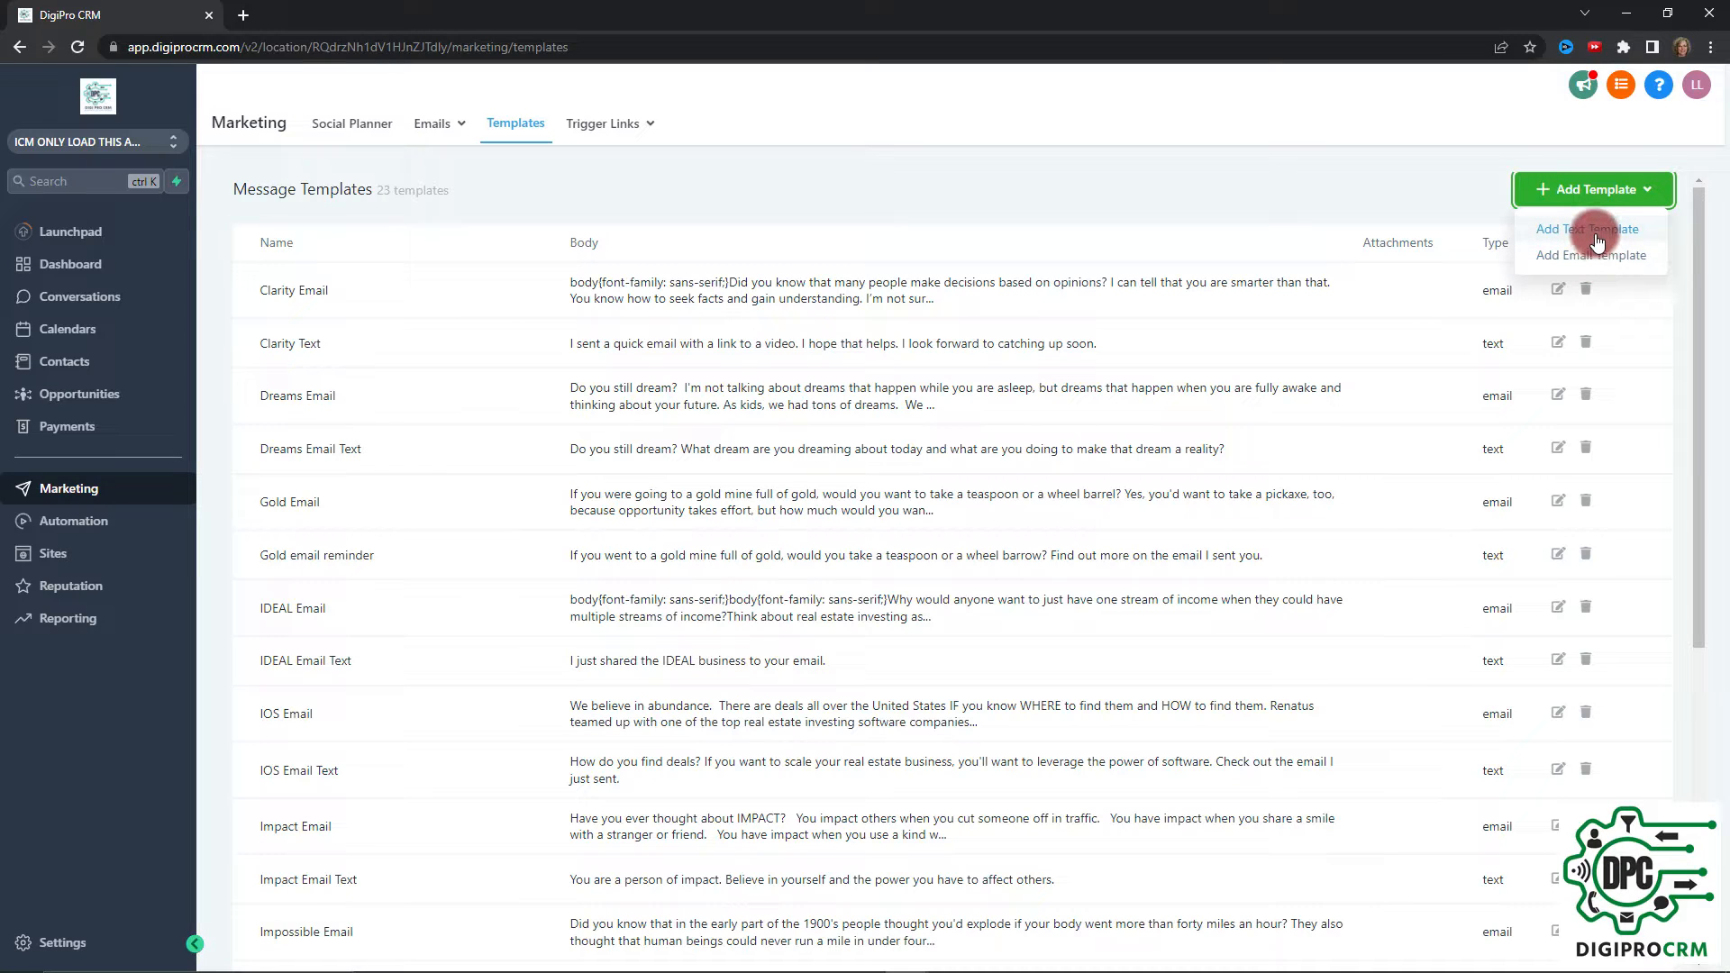
click(1365, 166)
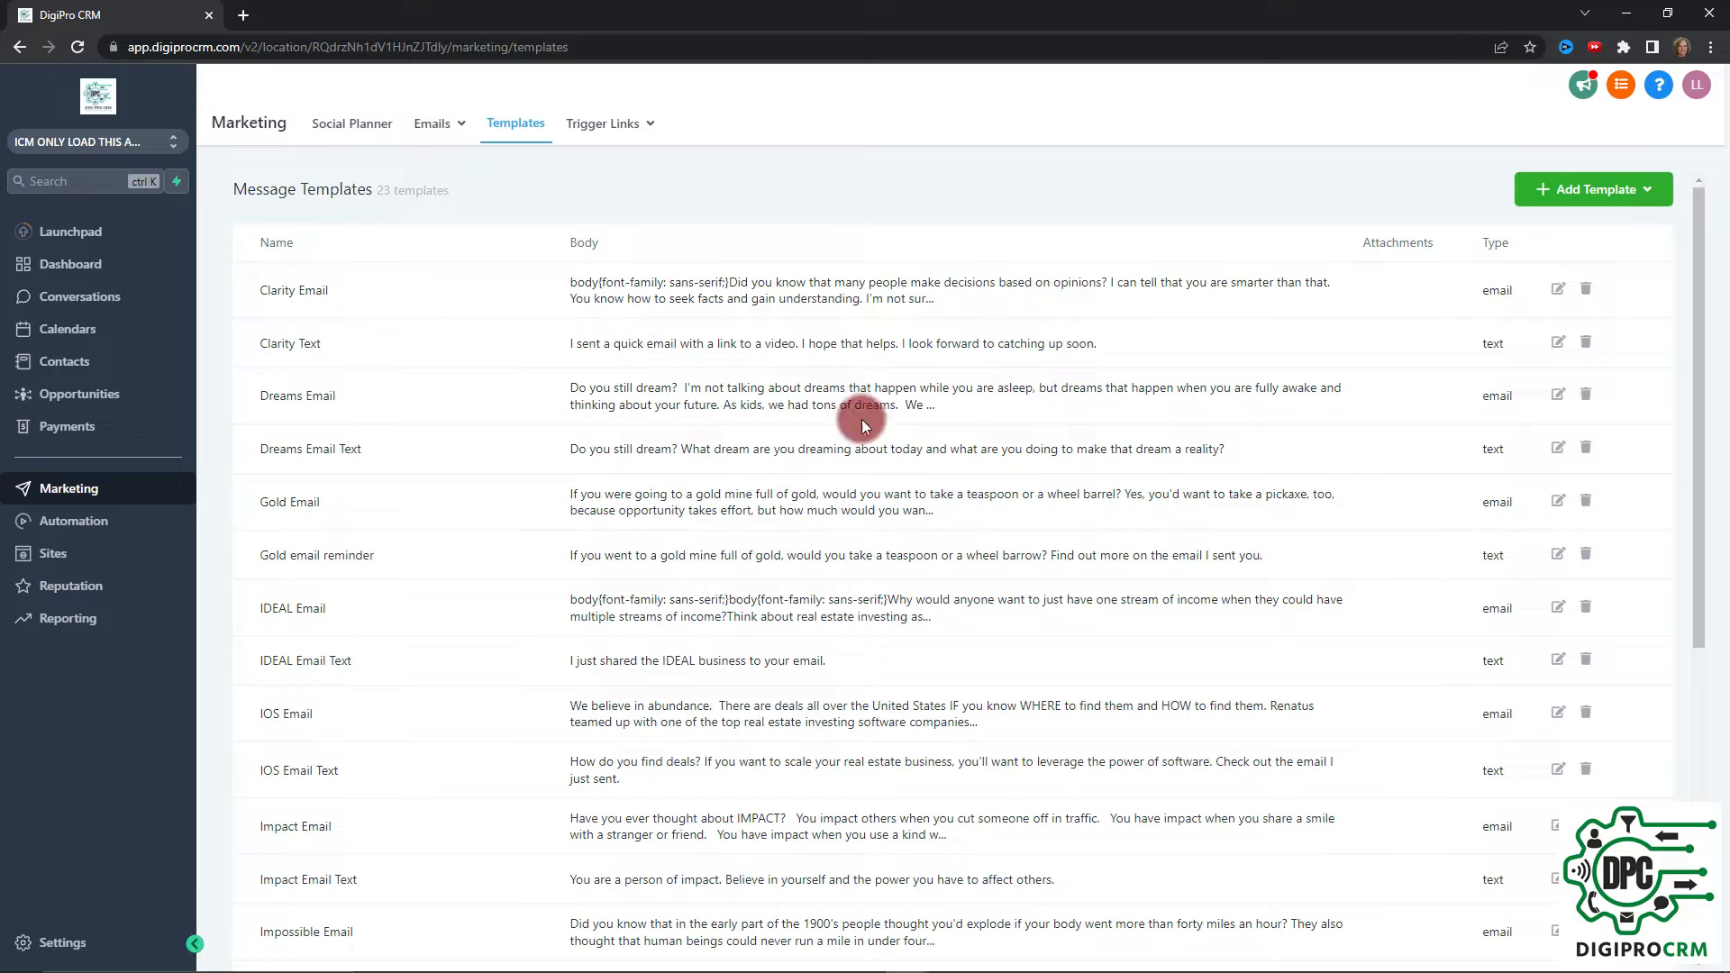
Open the text template about the millennial who got into real estate for editing.
scroll(494, 656, down, 6)
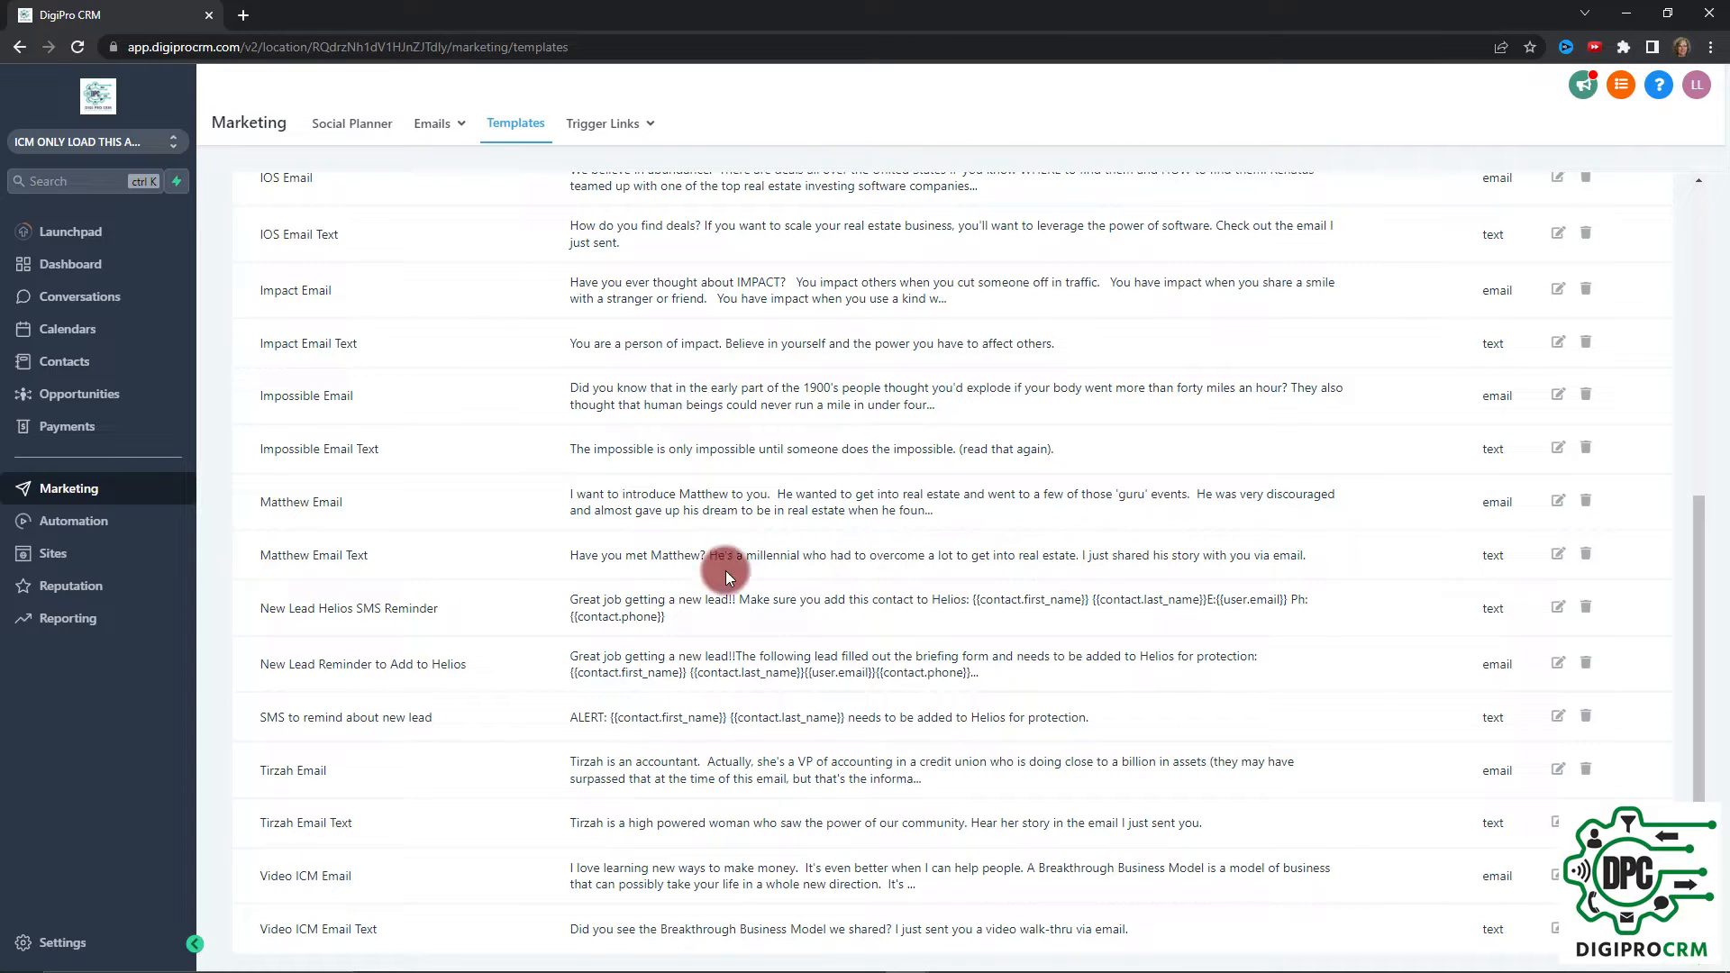
click(1558, 554)
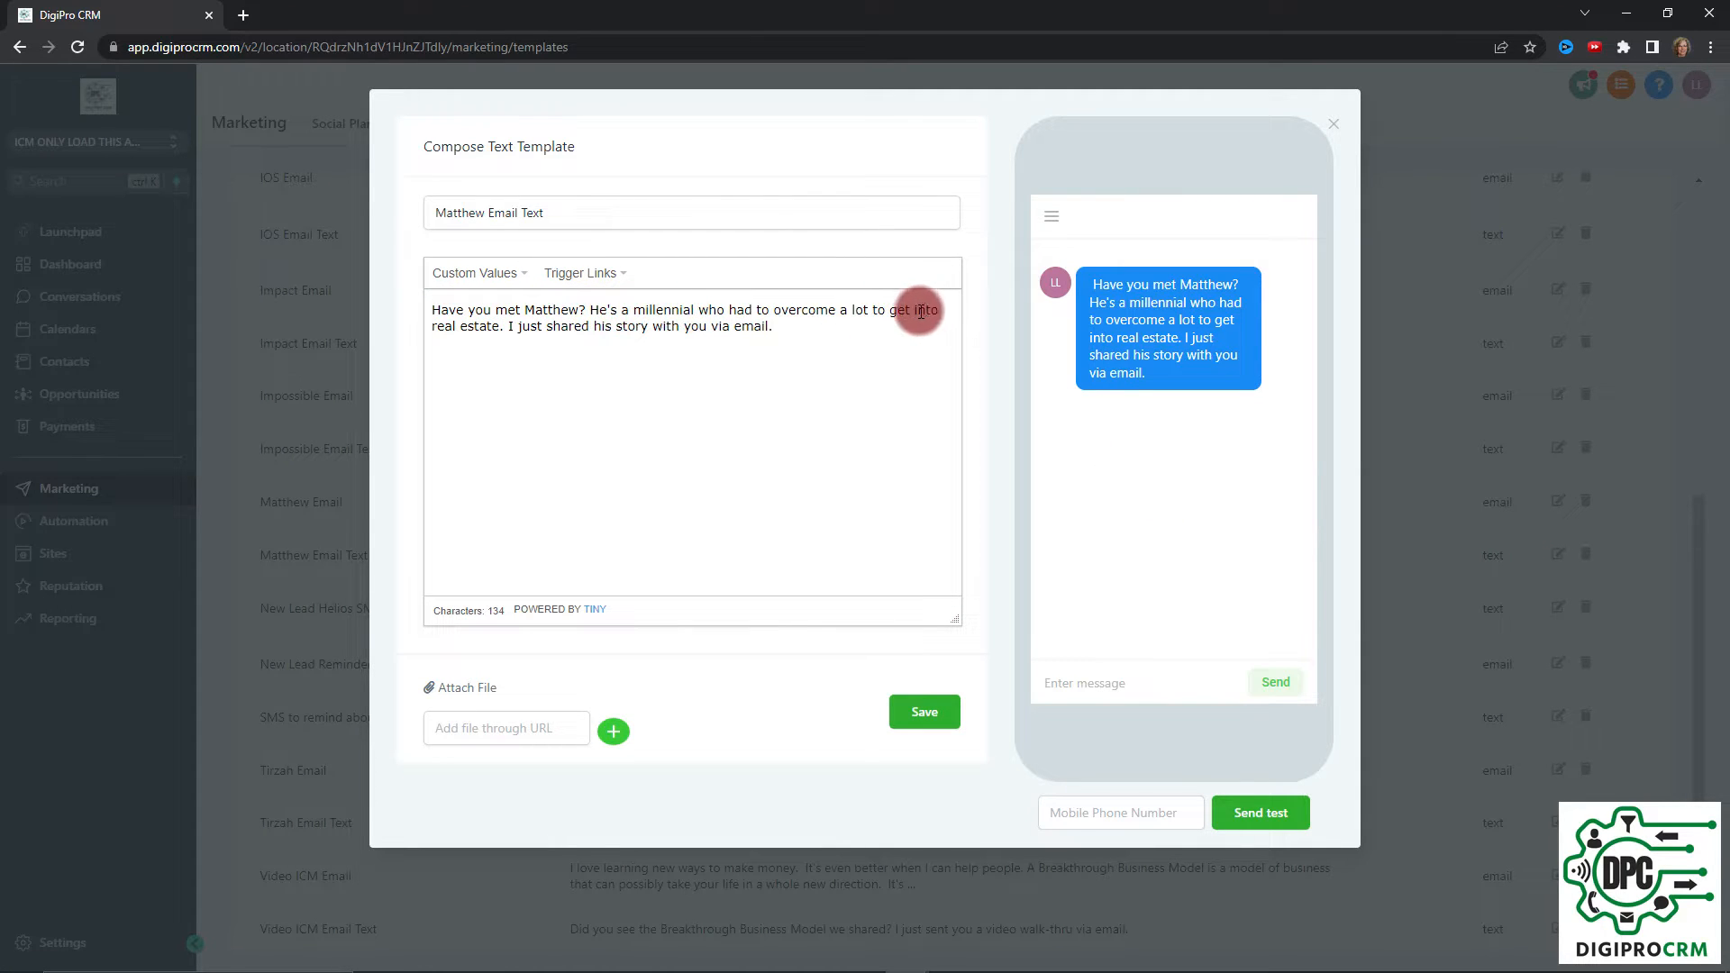
drag(772, 328, 437, 313)
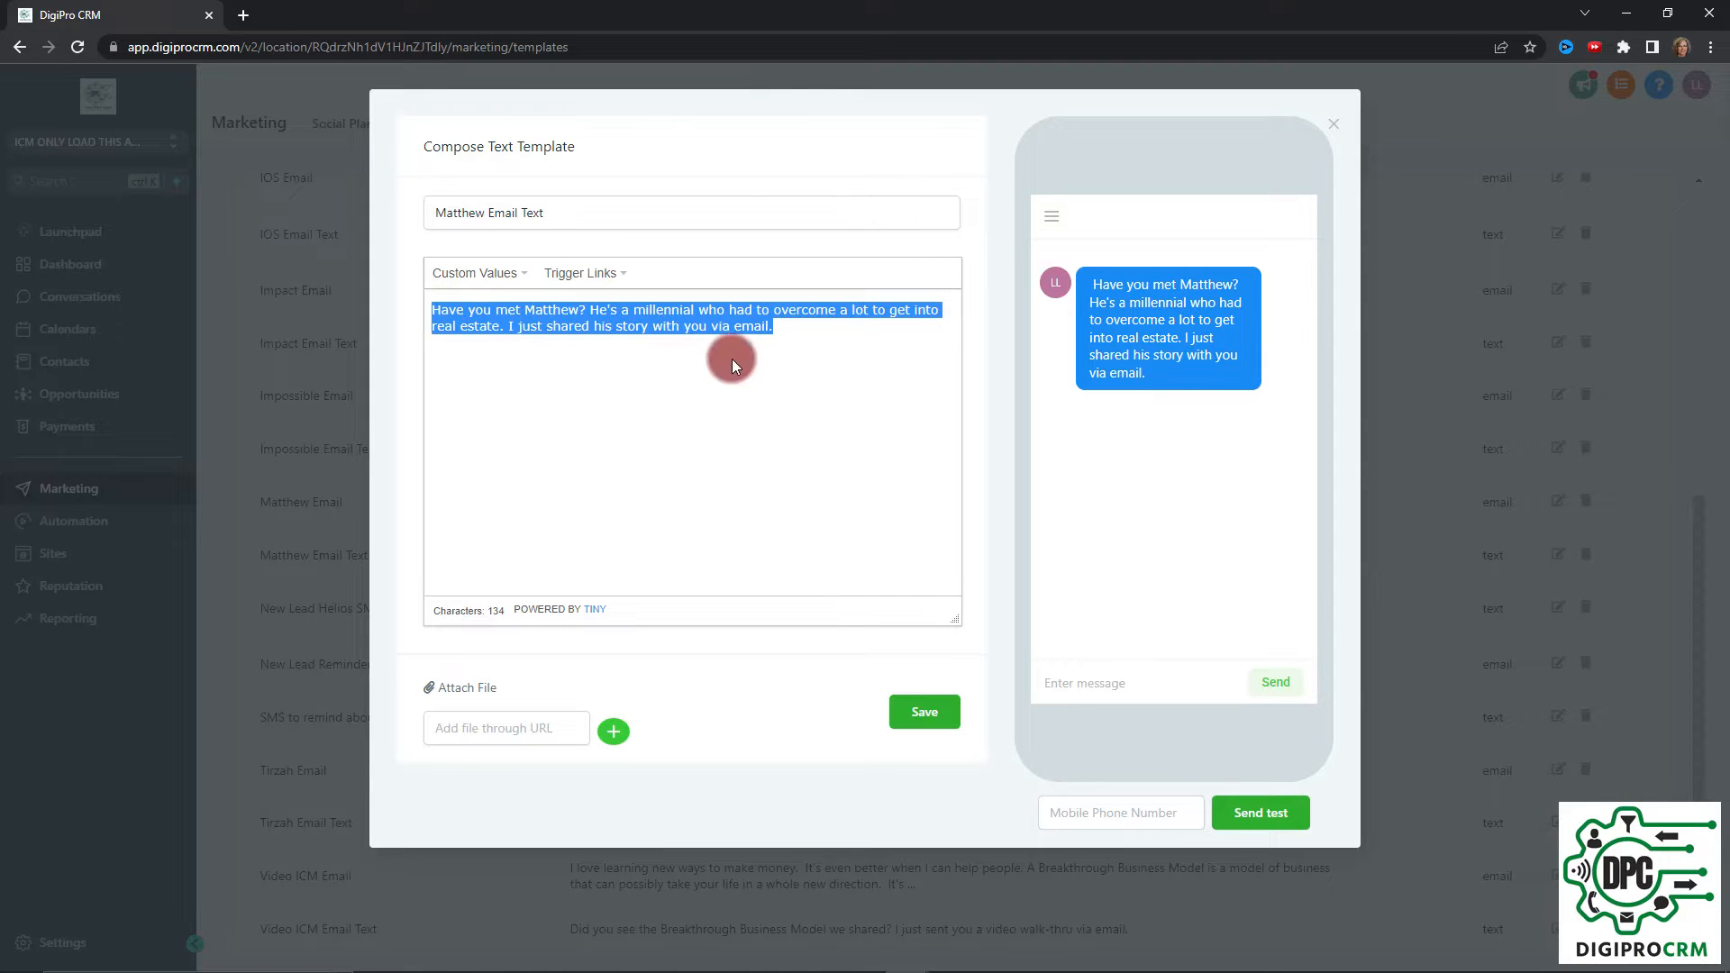
click(835, 354)
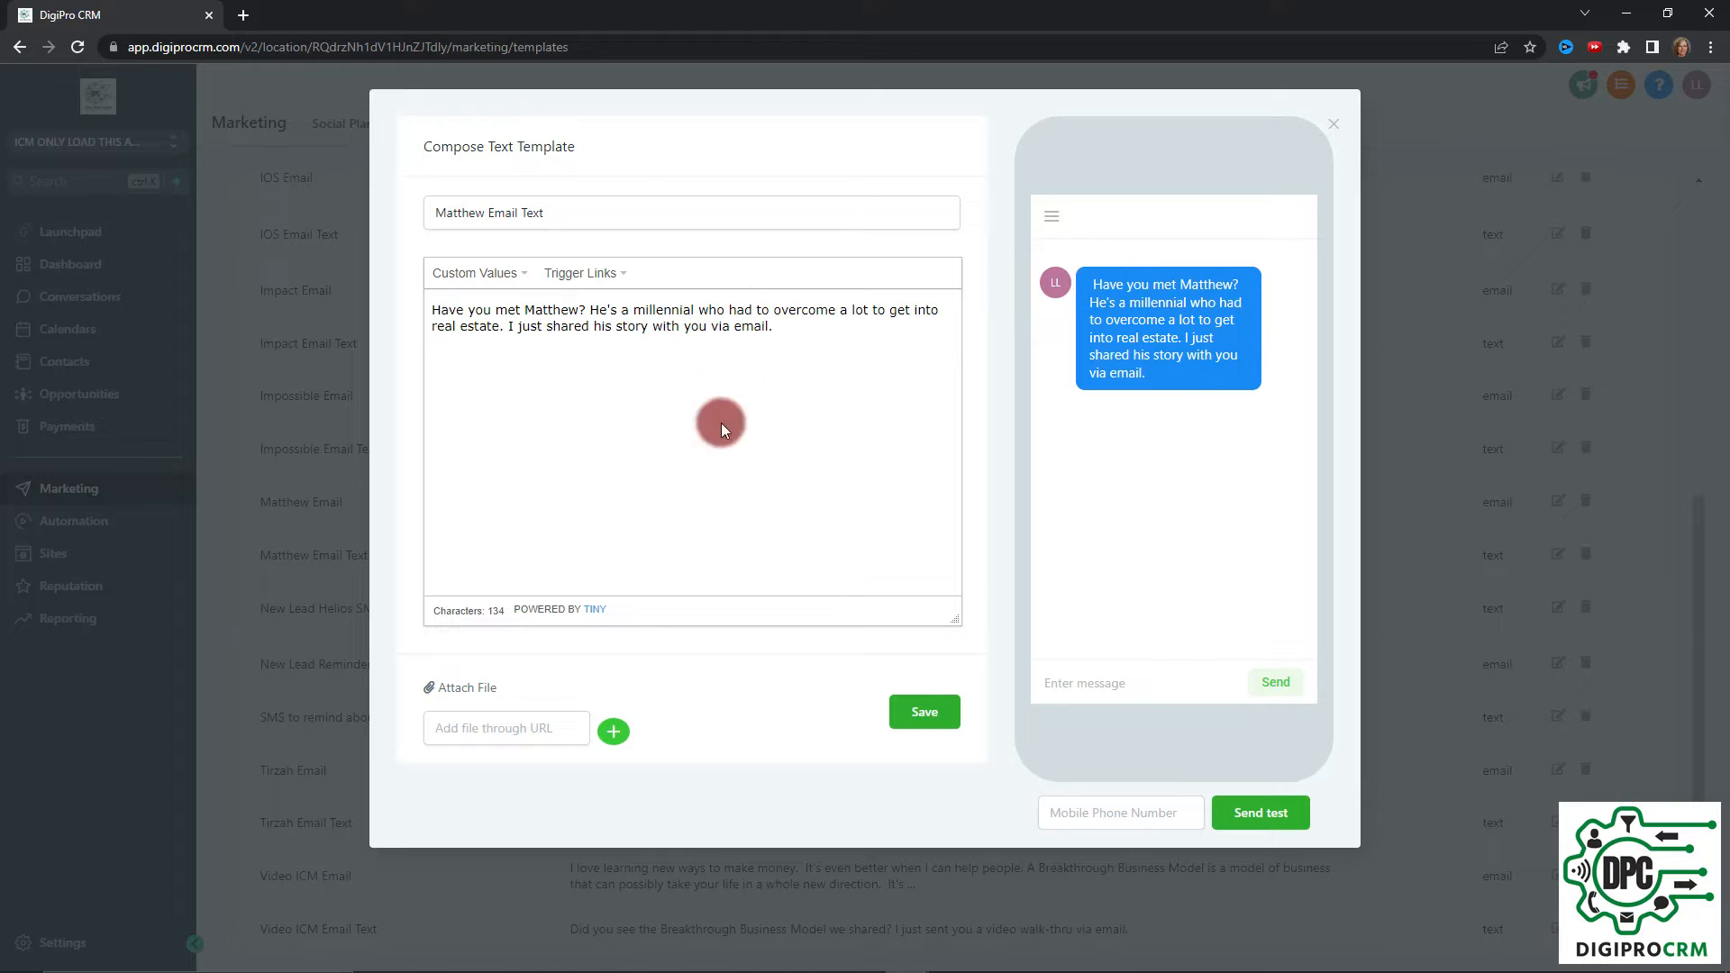
Look through the trigger links and custom values available for the text message.
click(603, 279)
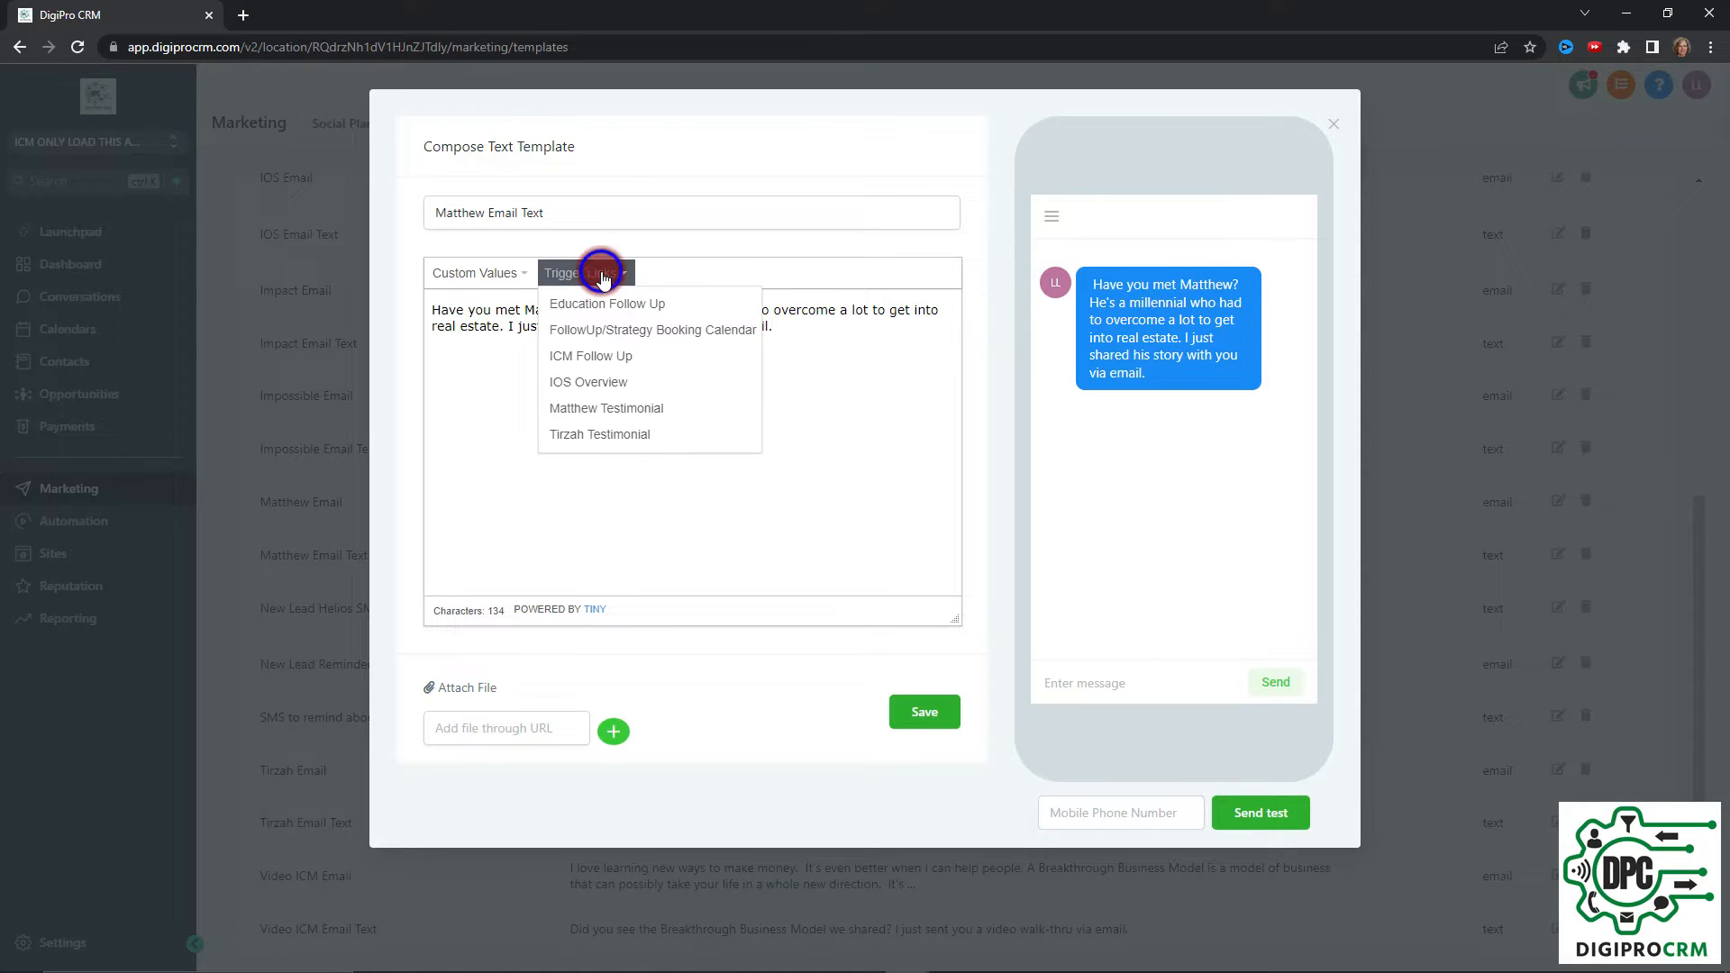
click(742, 241)
click(518, 273)
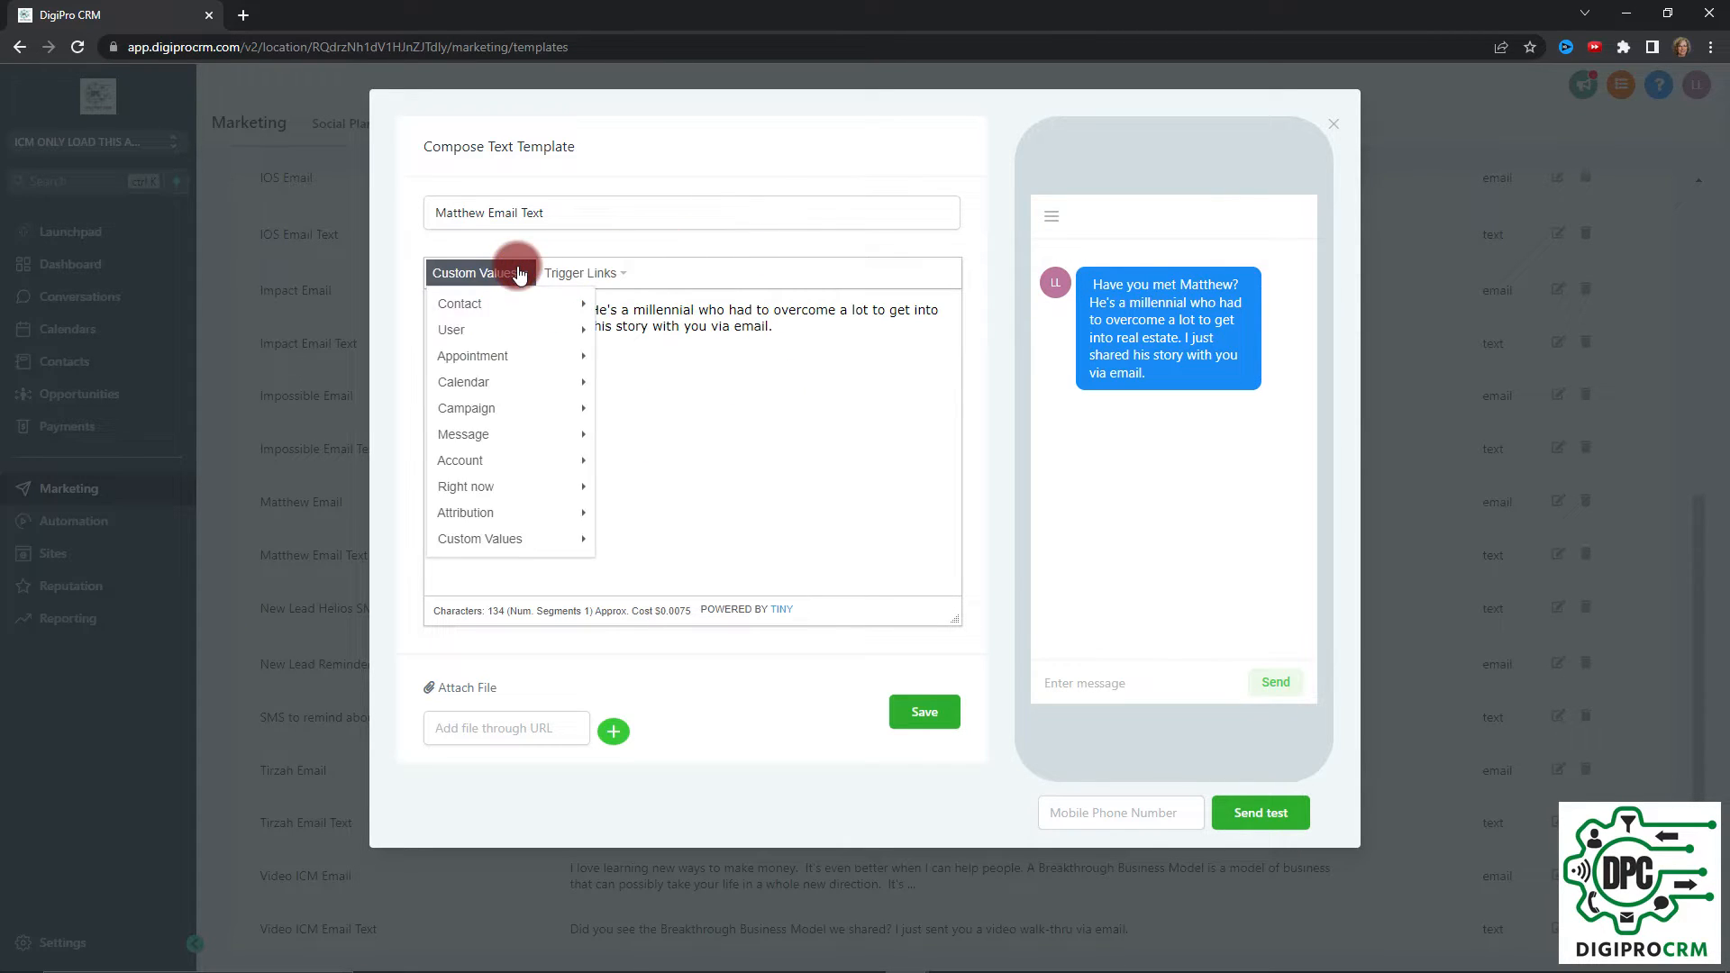
mouse_move(511, 332)
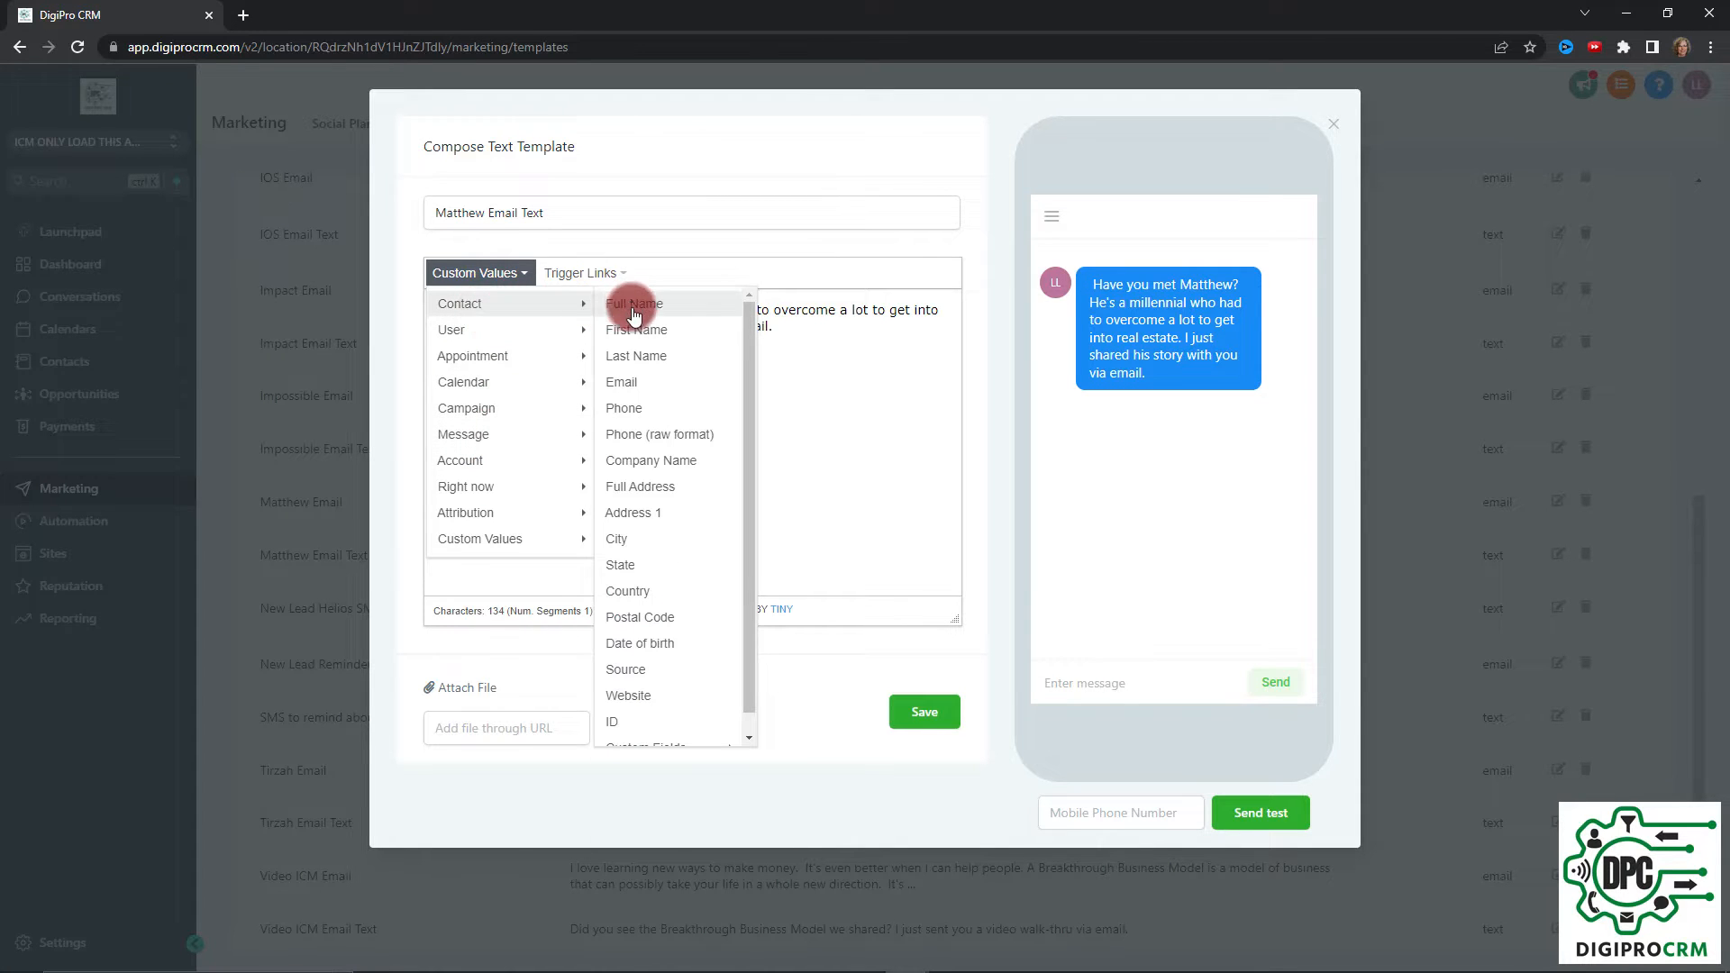
click(840, 369)
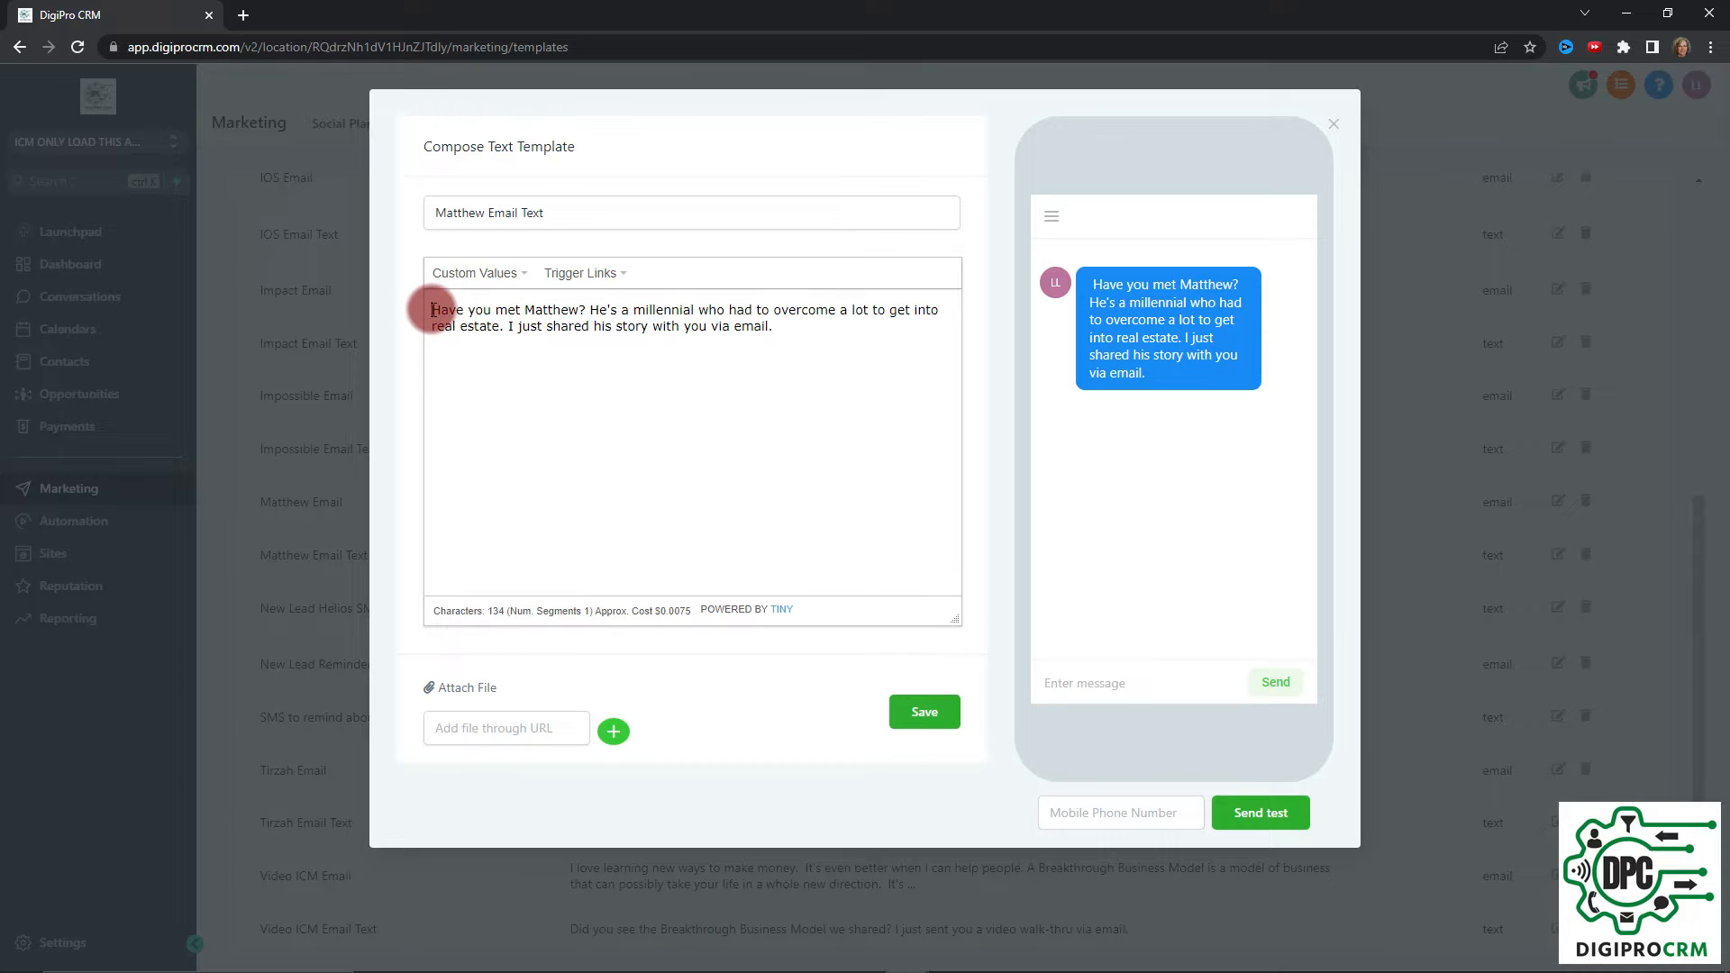
Start the message with "Hey," and the contact's First Name custom value, continue it with ", have" in lowercase, and save the template.
text(Hey,)
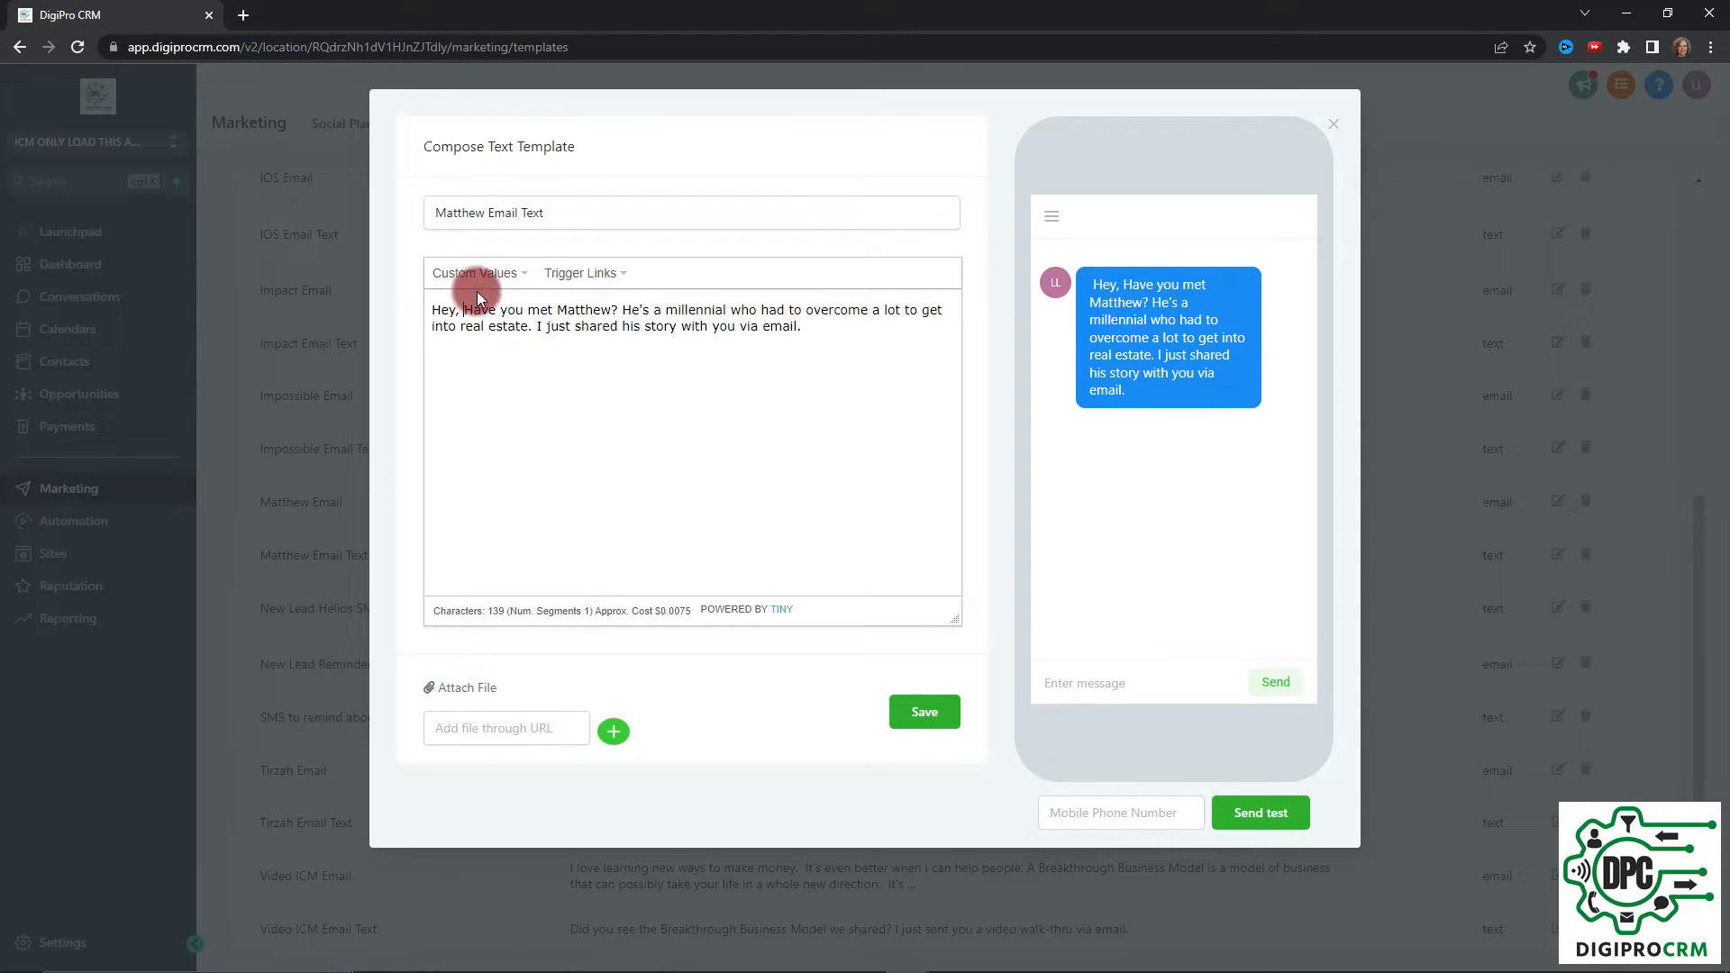
click(512, 275)
mouse_move(482, 307)
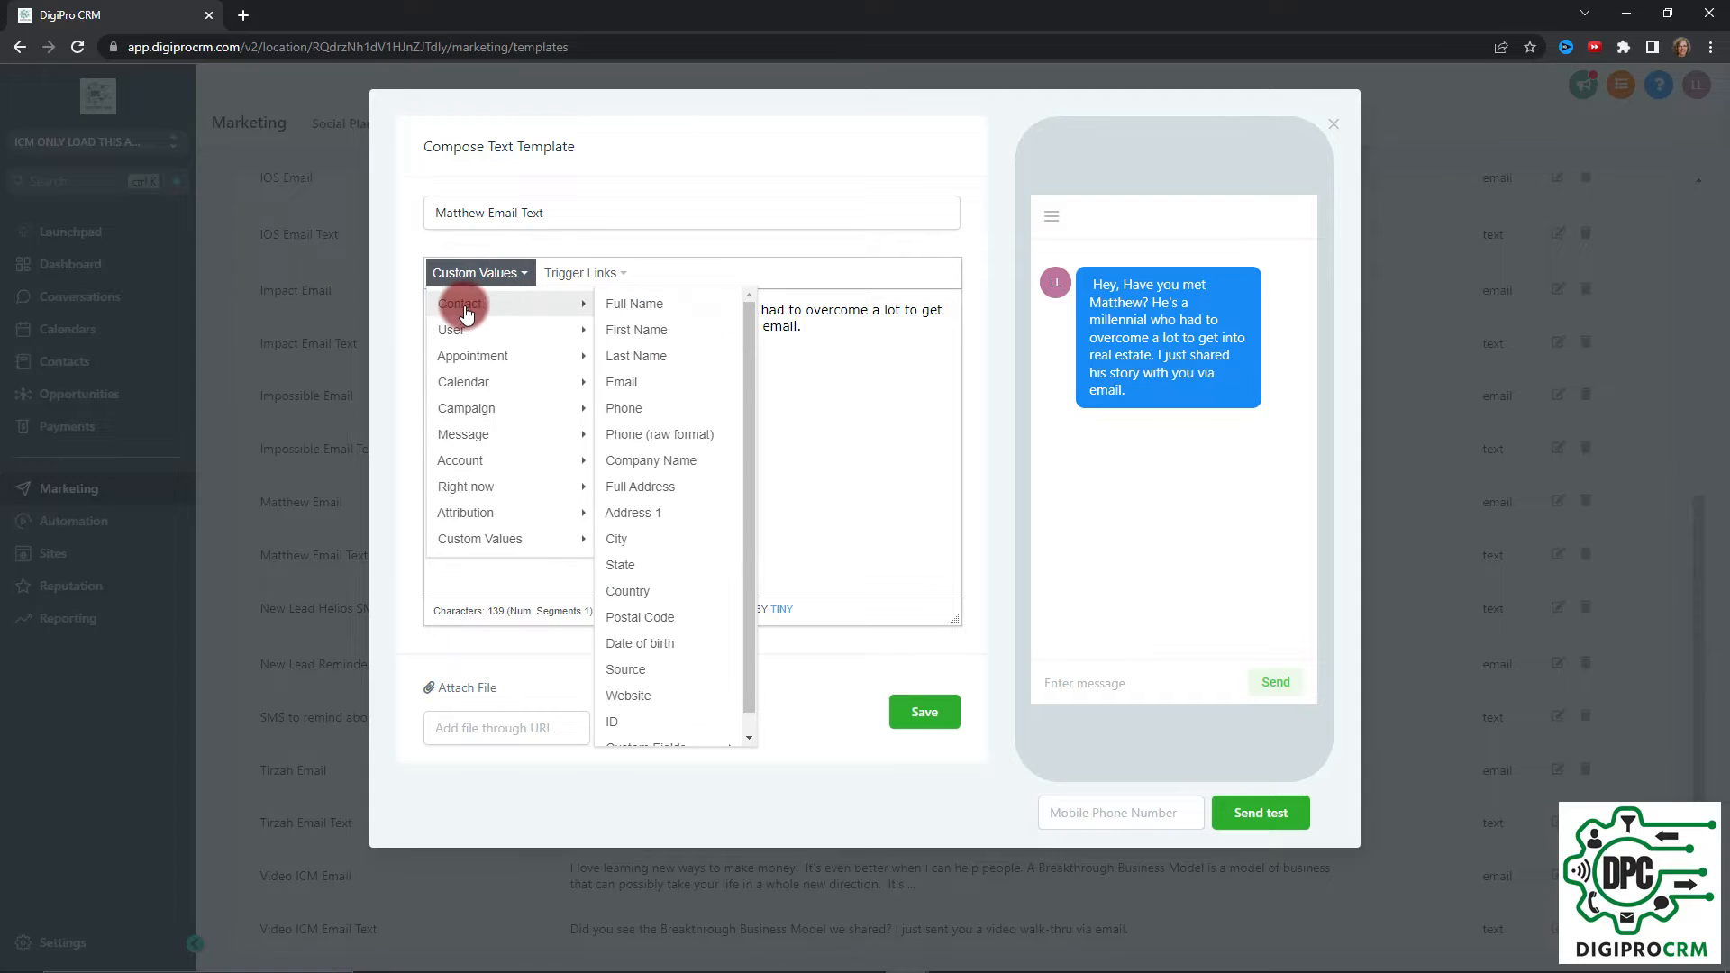
click(636, 330)
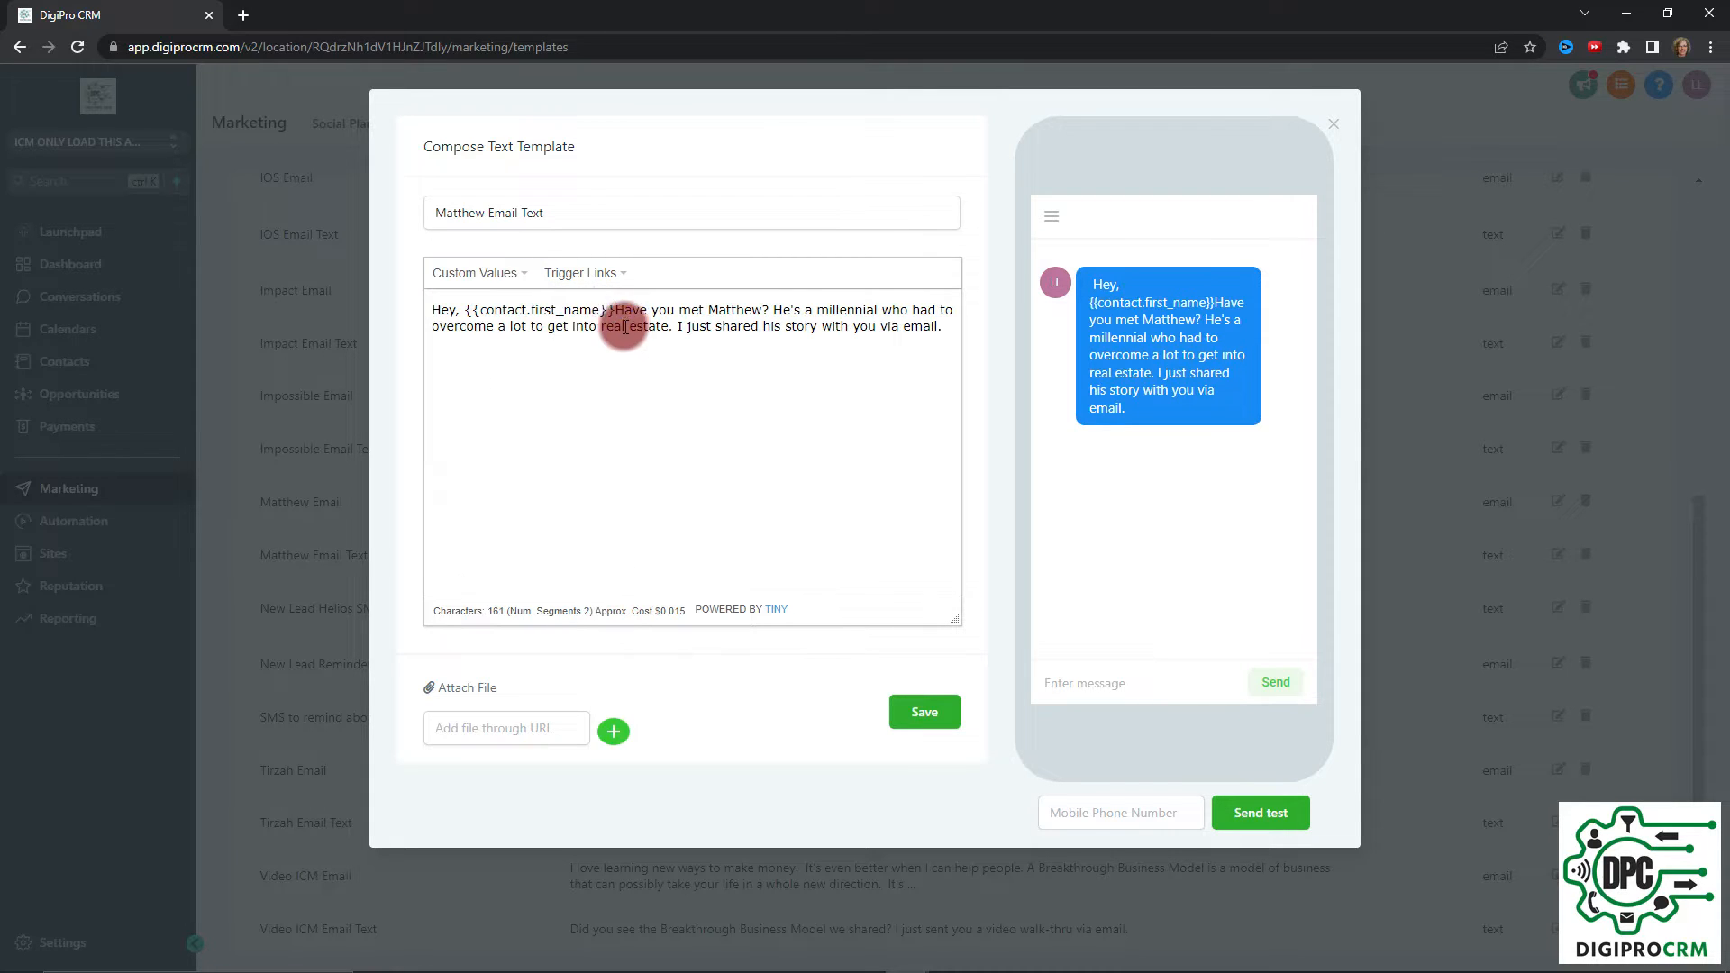
text(, h)
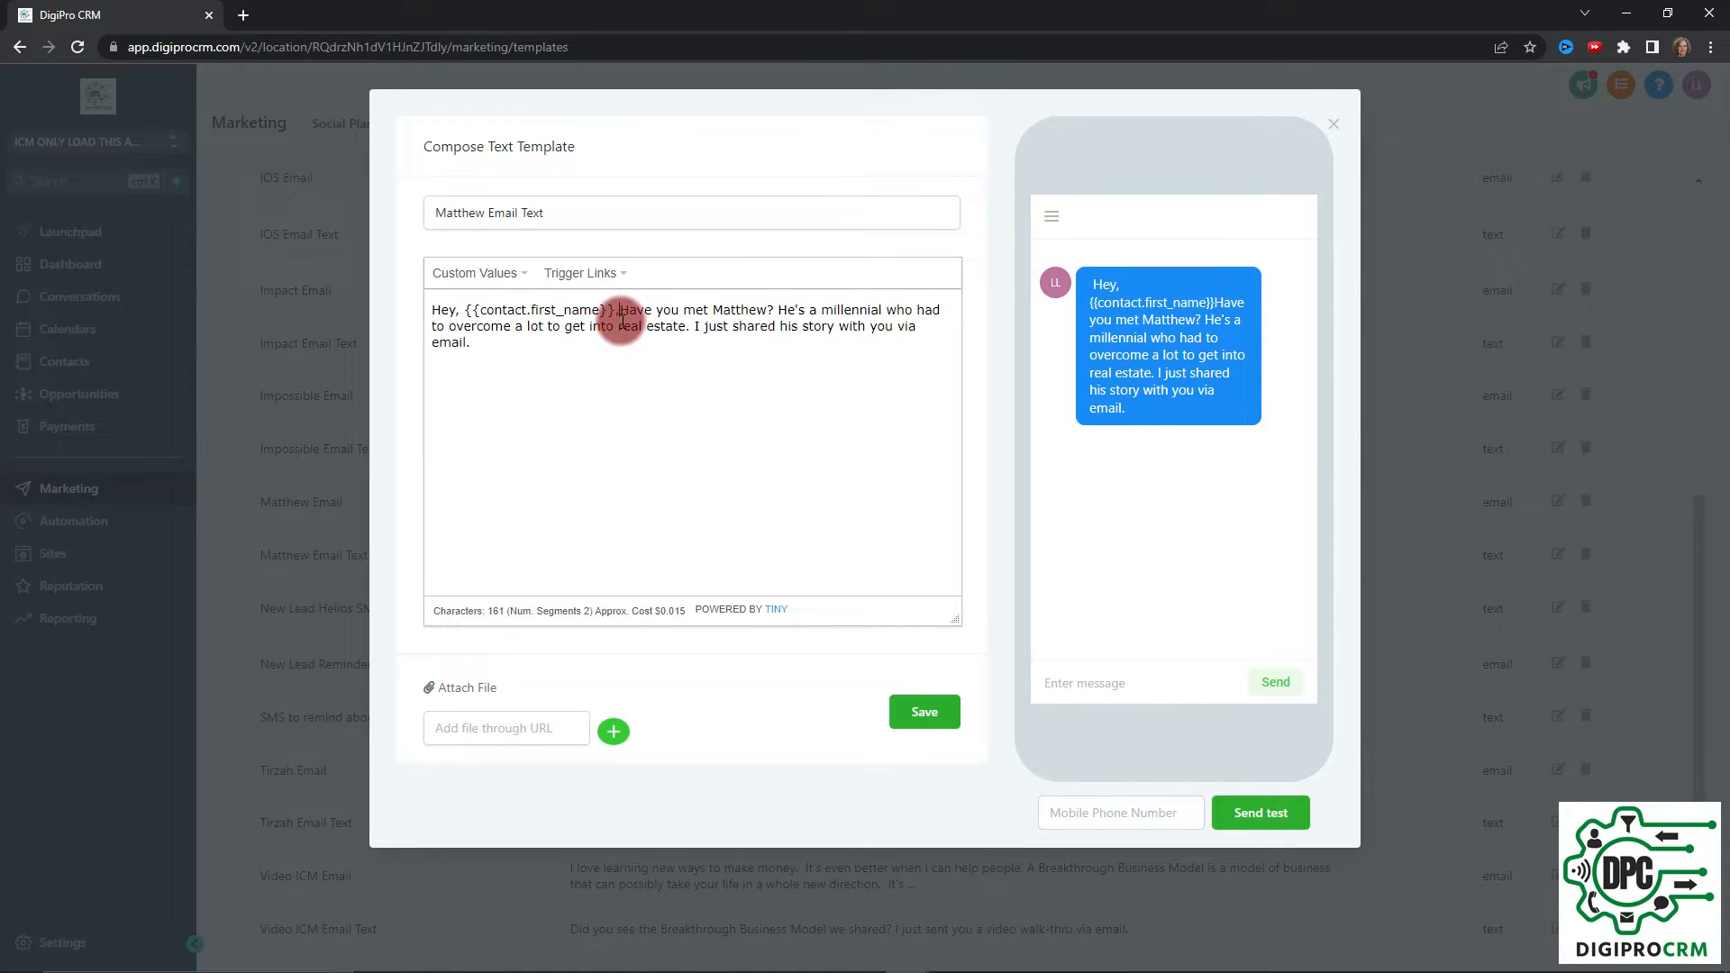
key(Delete)
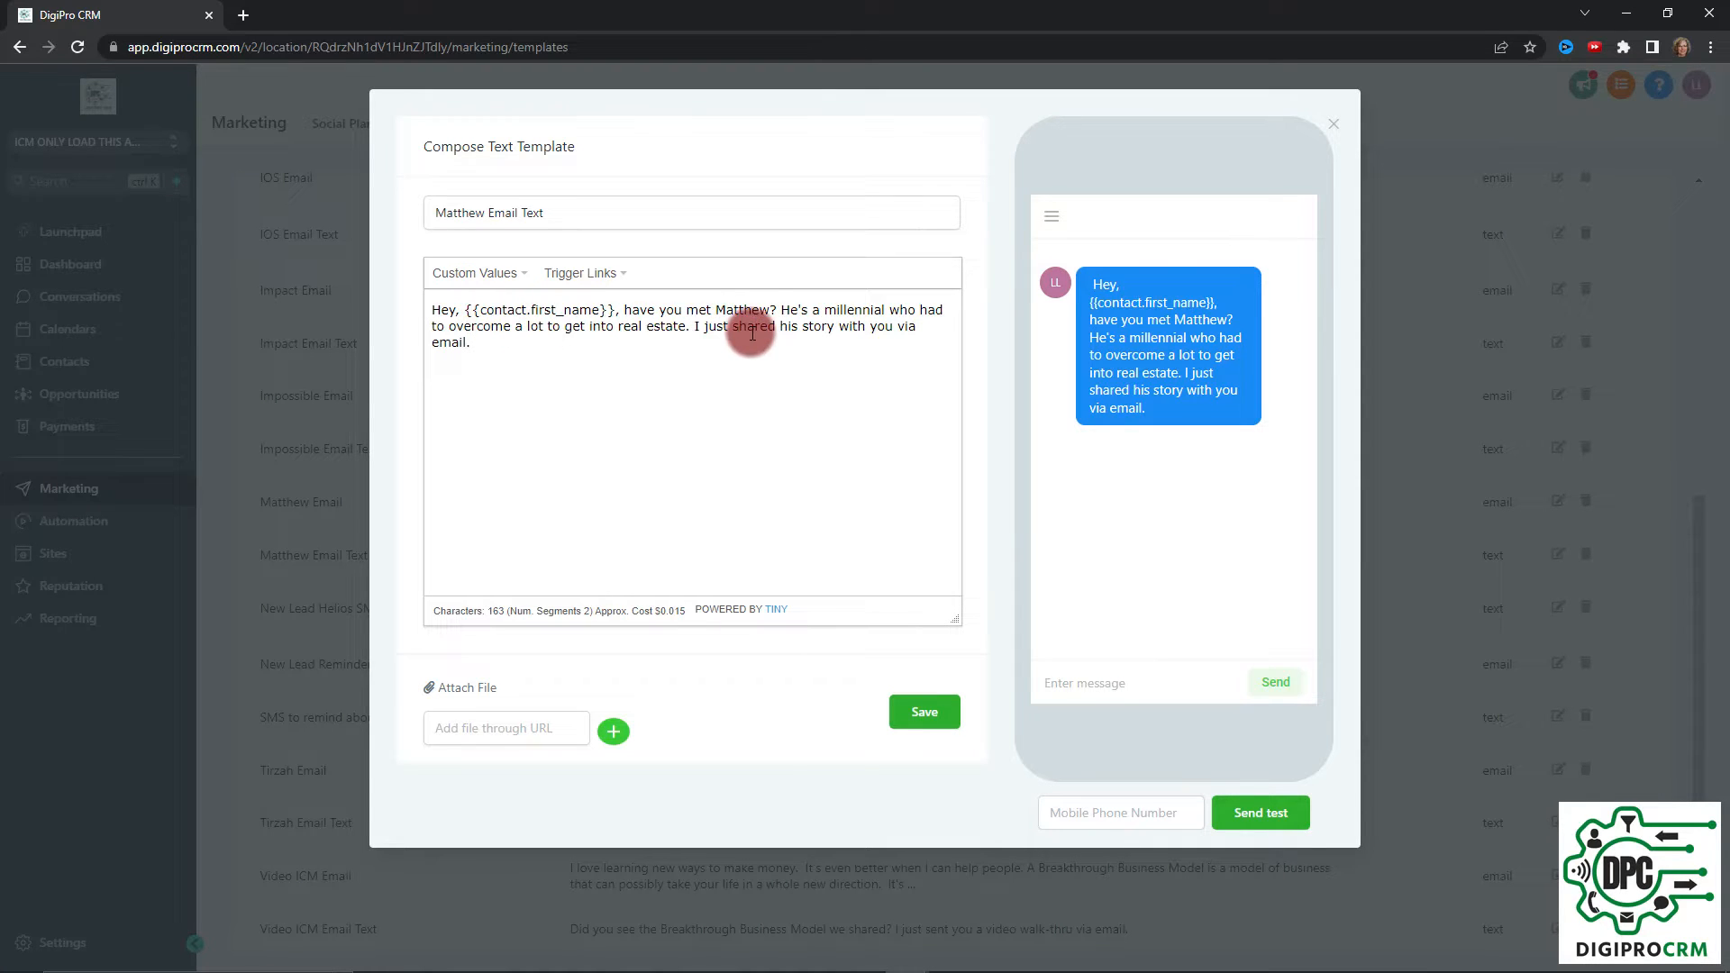
click(953, 709)
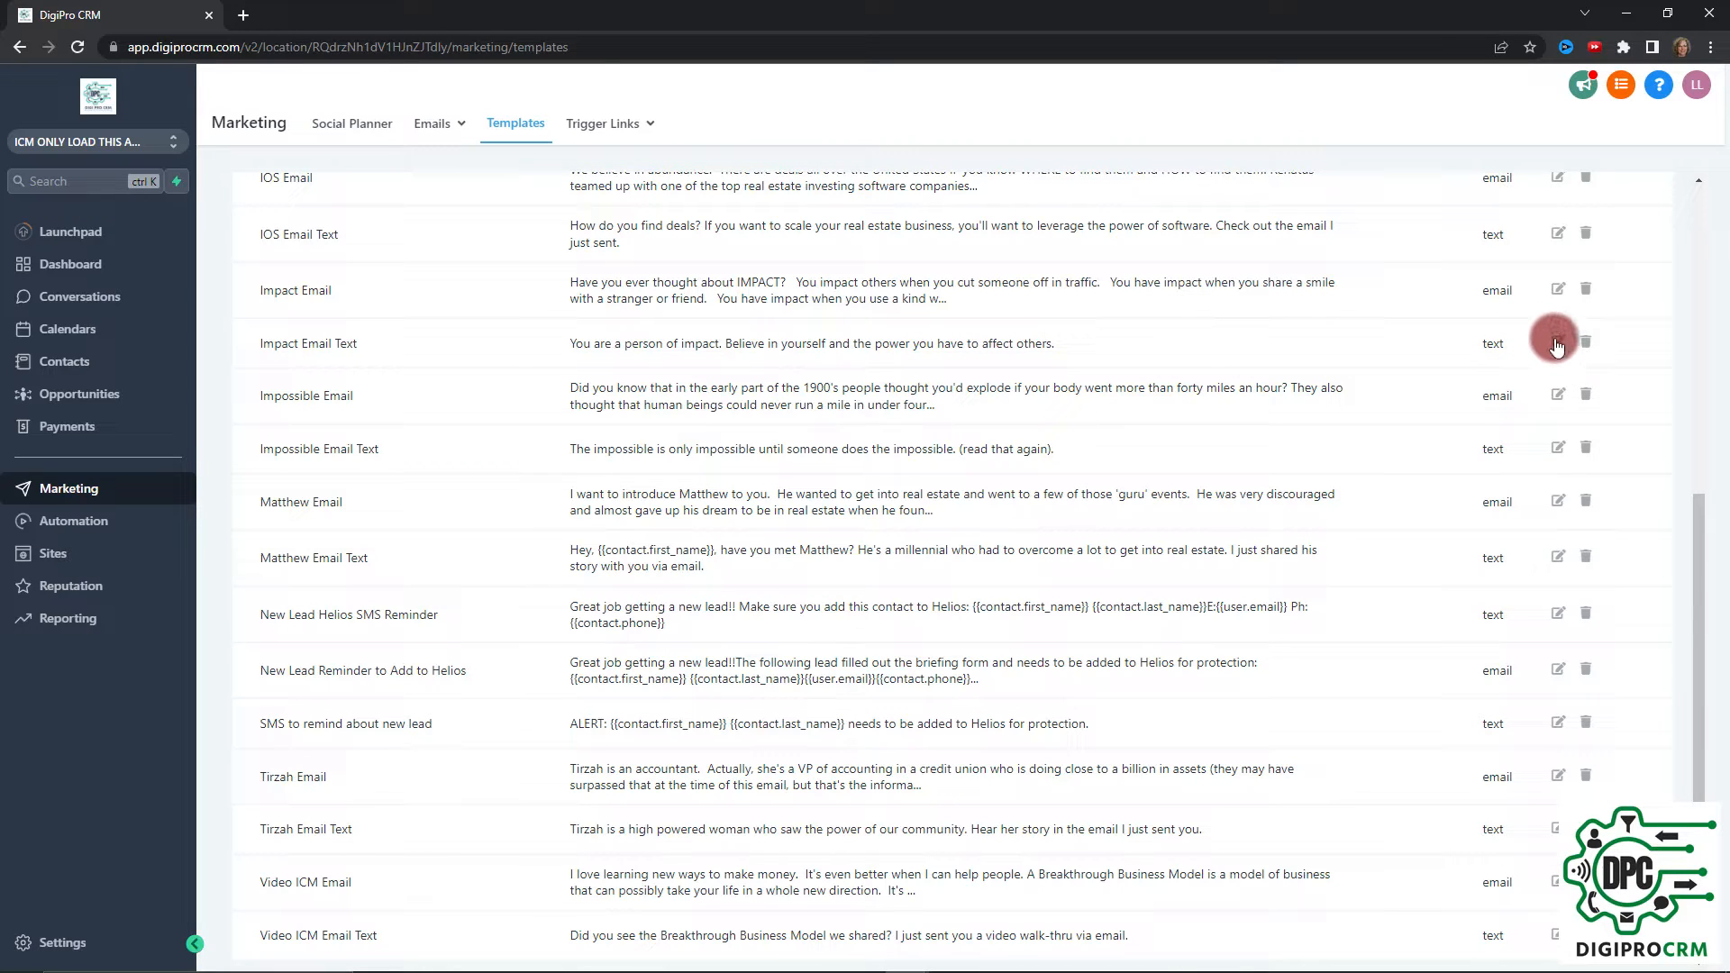
Open the Impossible Email template for editing and select its template name.
click(1557, 398)
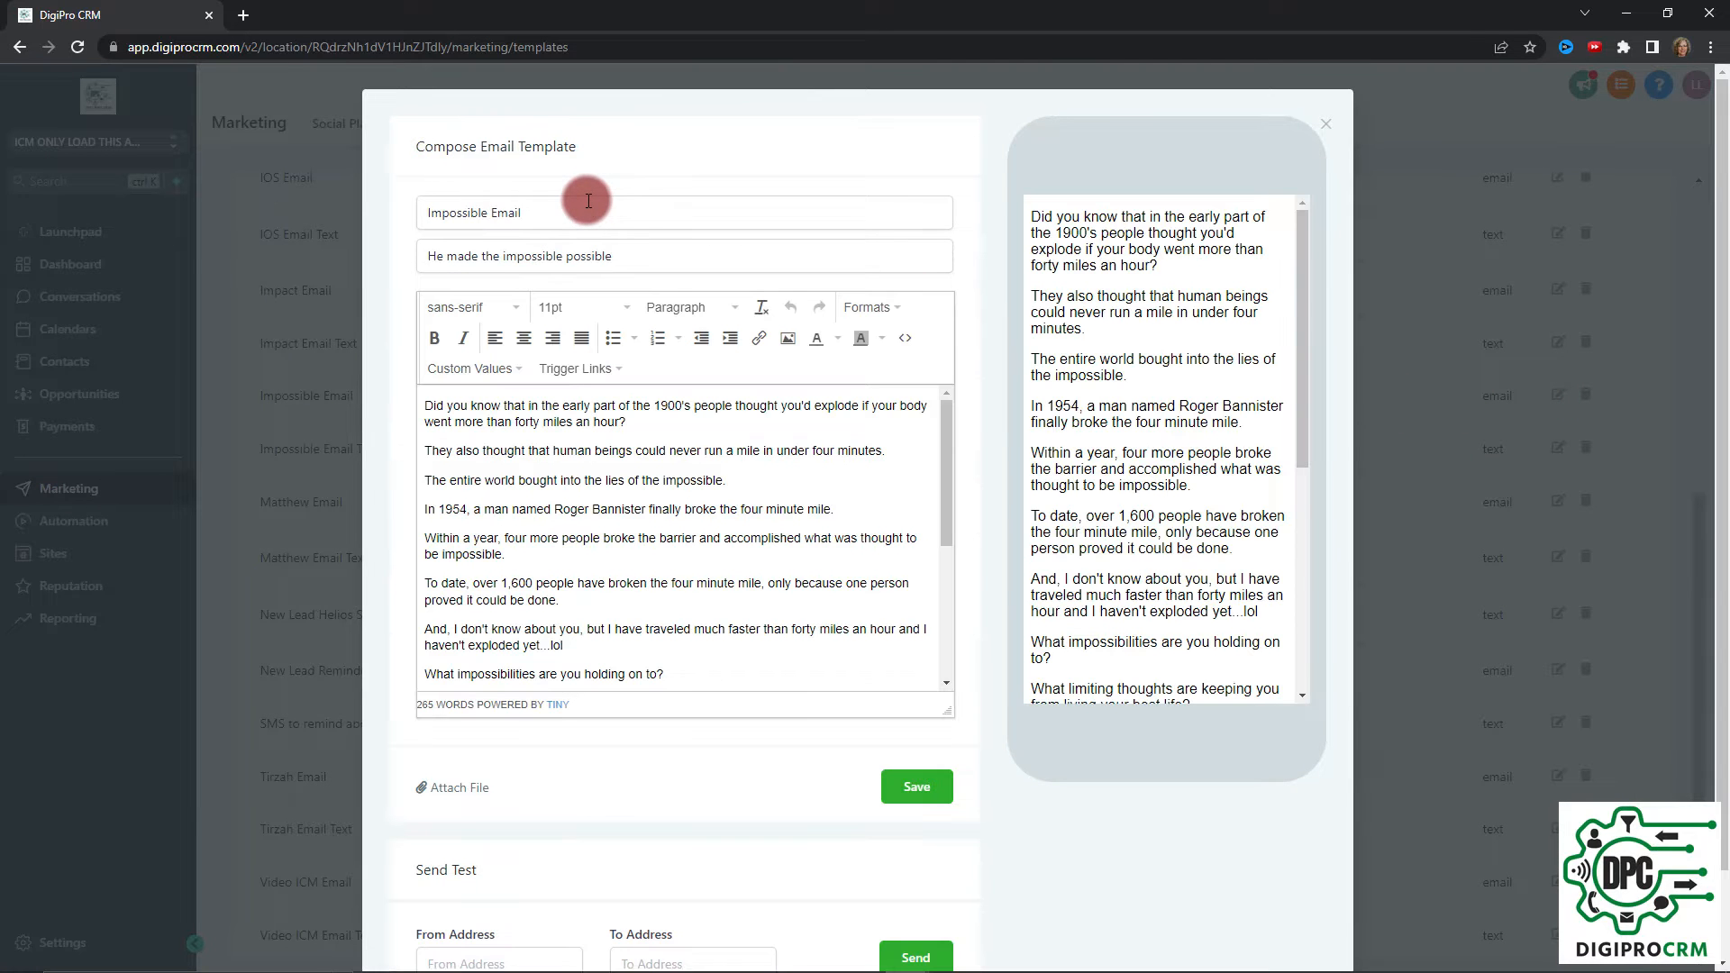
click(545, 213)
drag(546, 213, 424, 208)
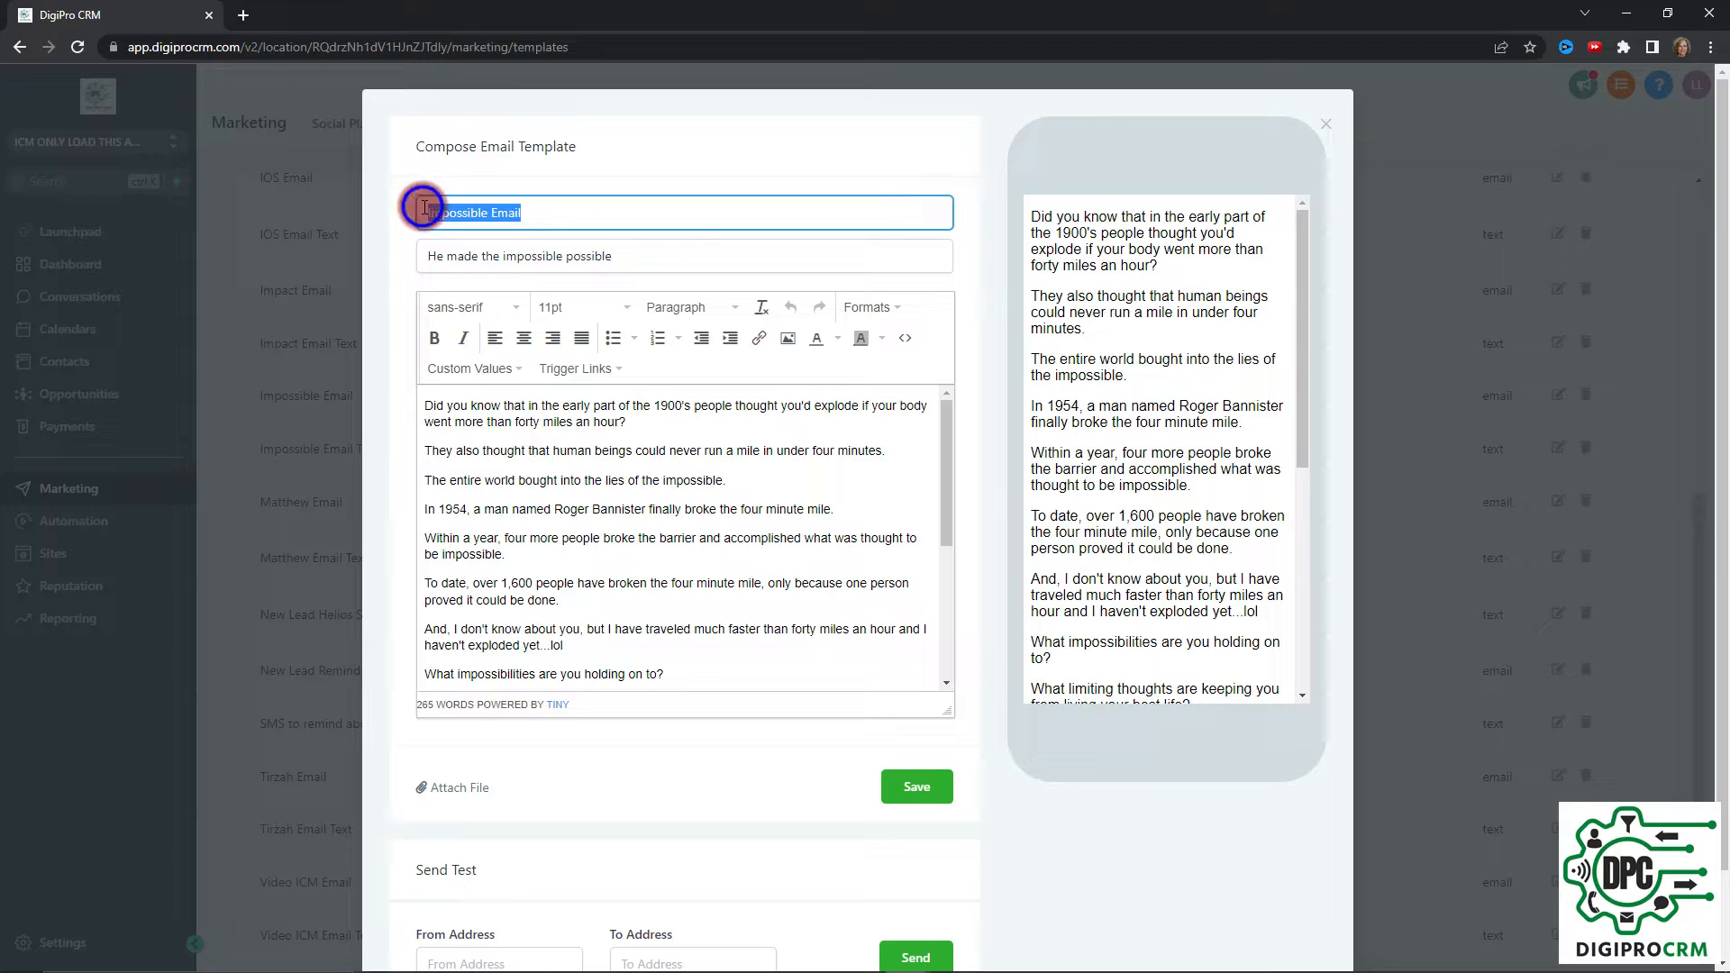
Change the email subject to "Did you hear about Roger, who made the impossible possible?".
click(647, 269)
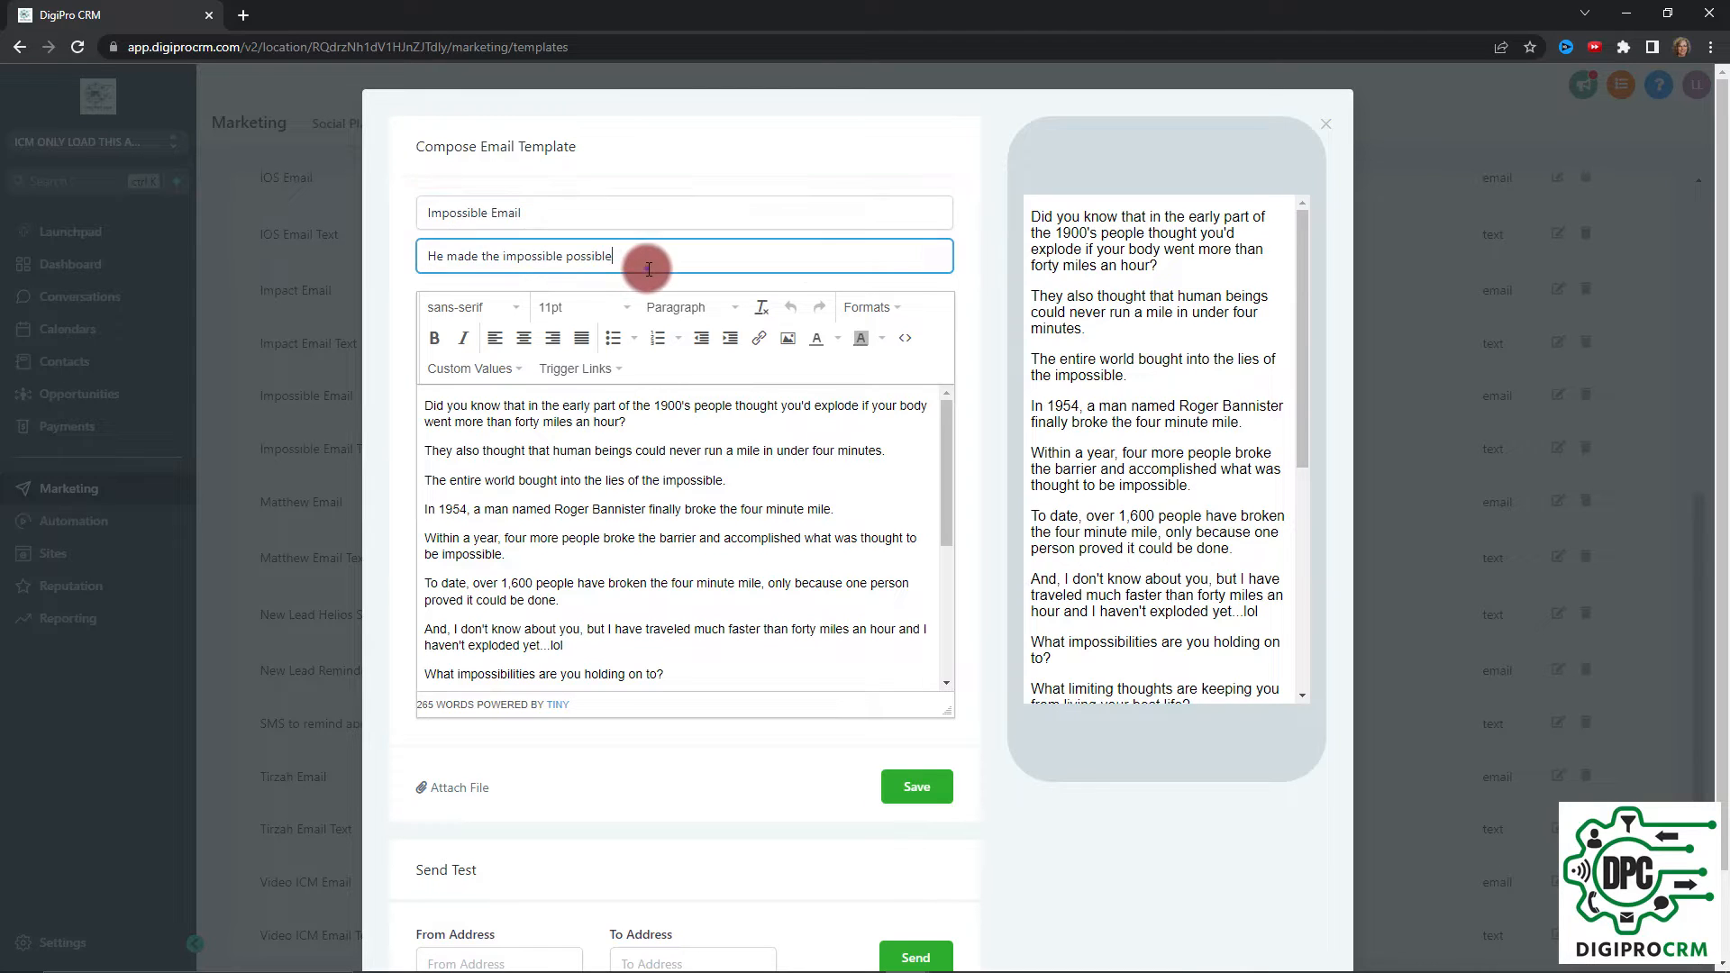
drag(654, 266, 429, 254)
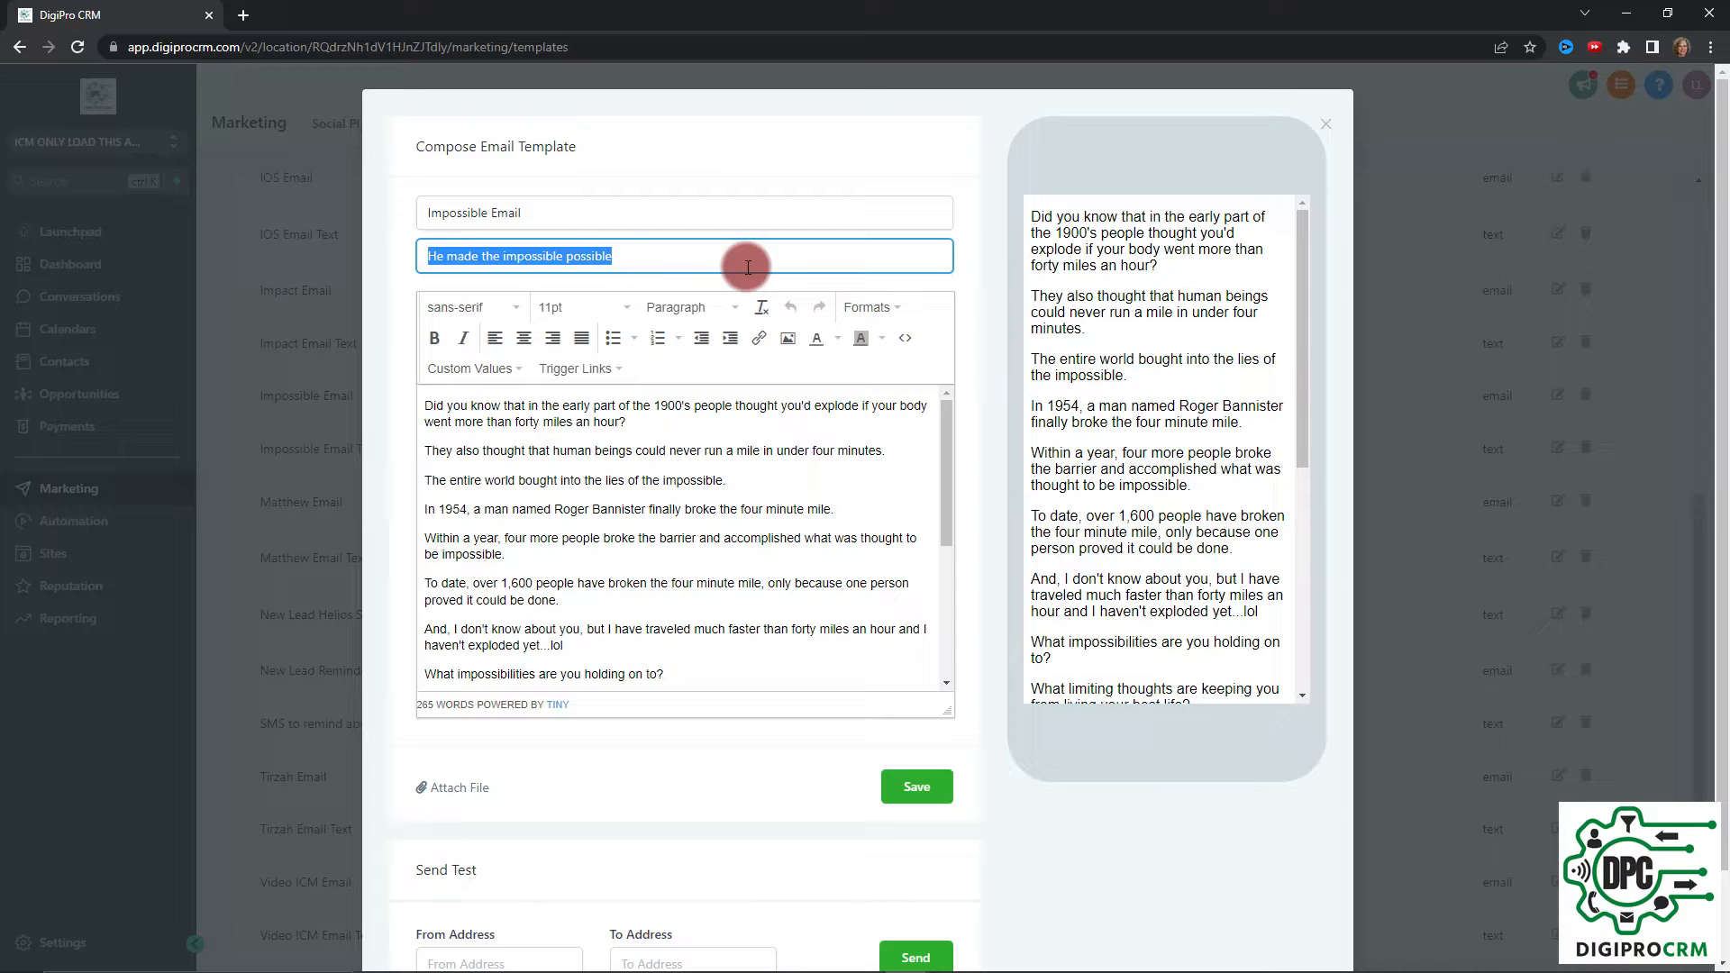
click(448, 253)
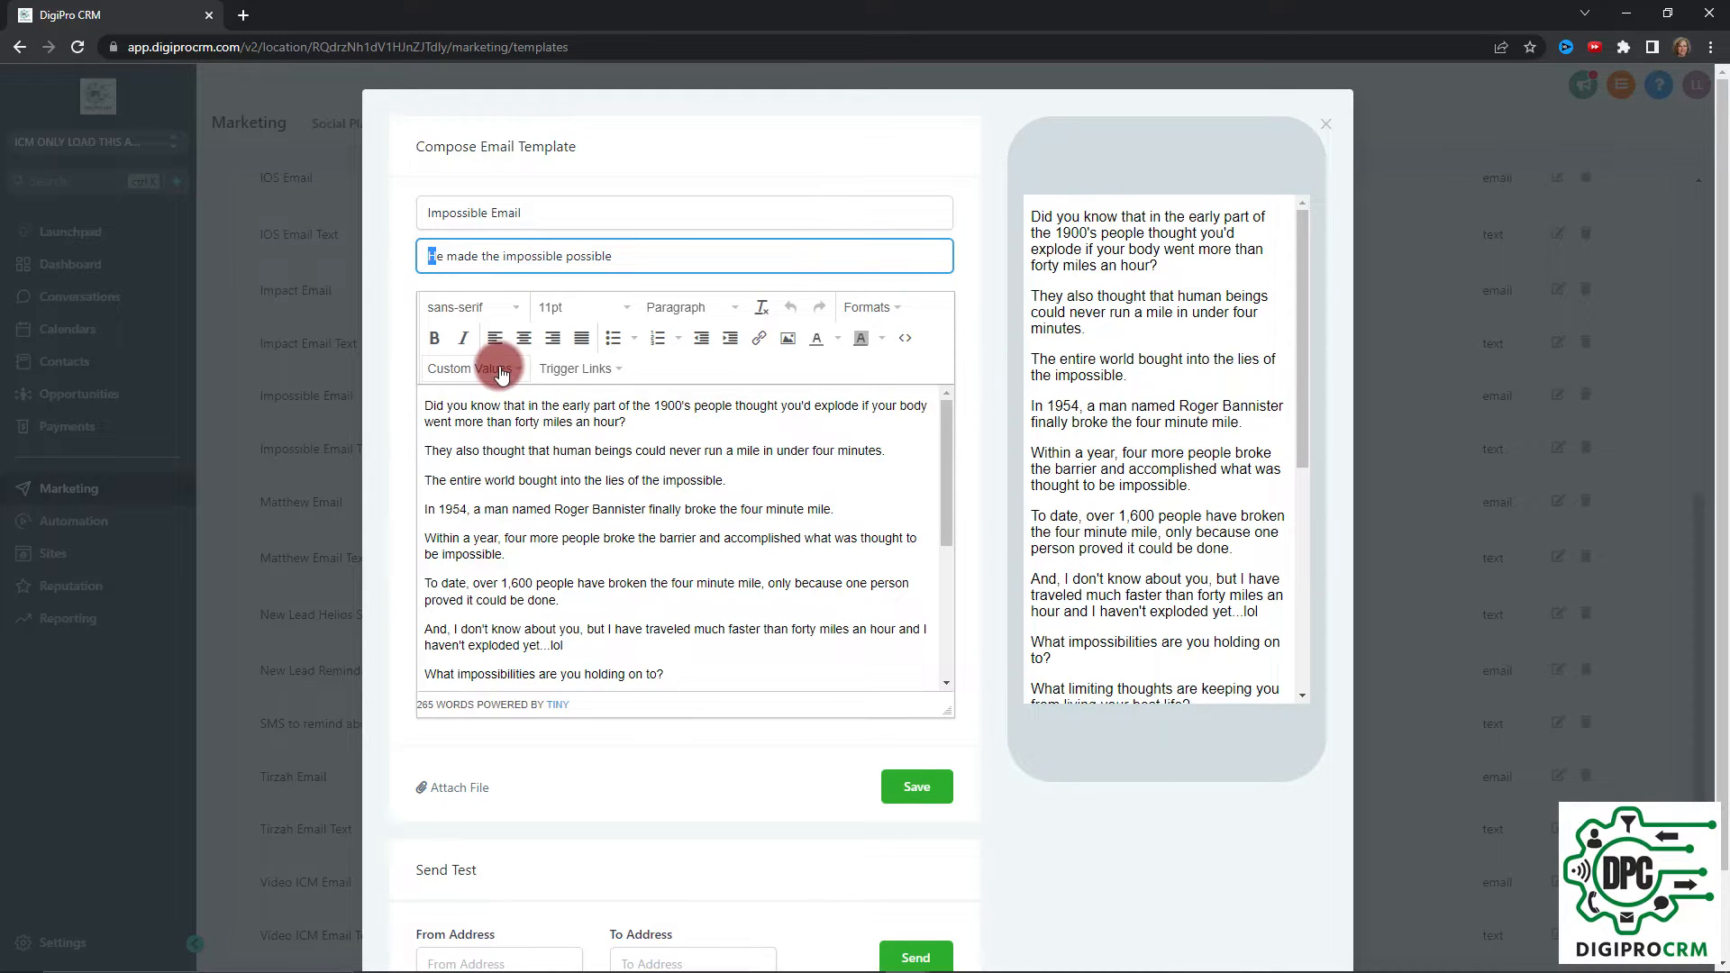
text(Di)
text(d you hear about Roger)
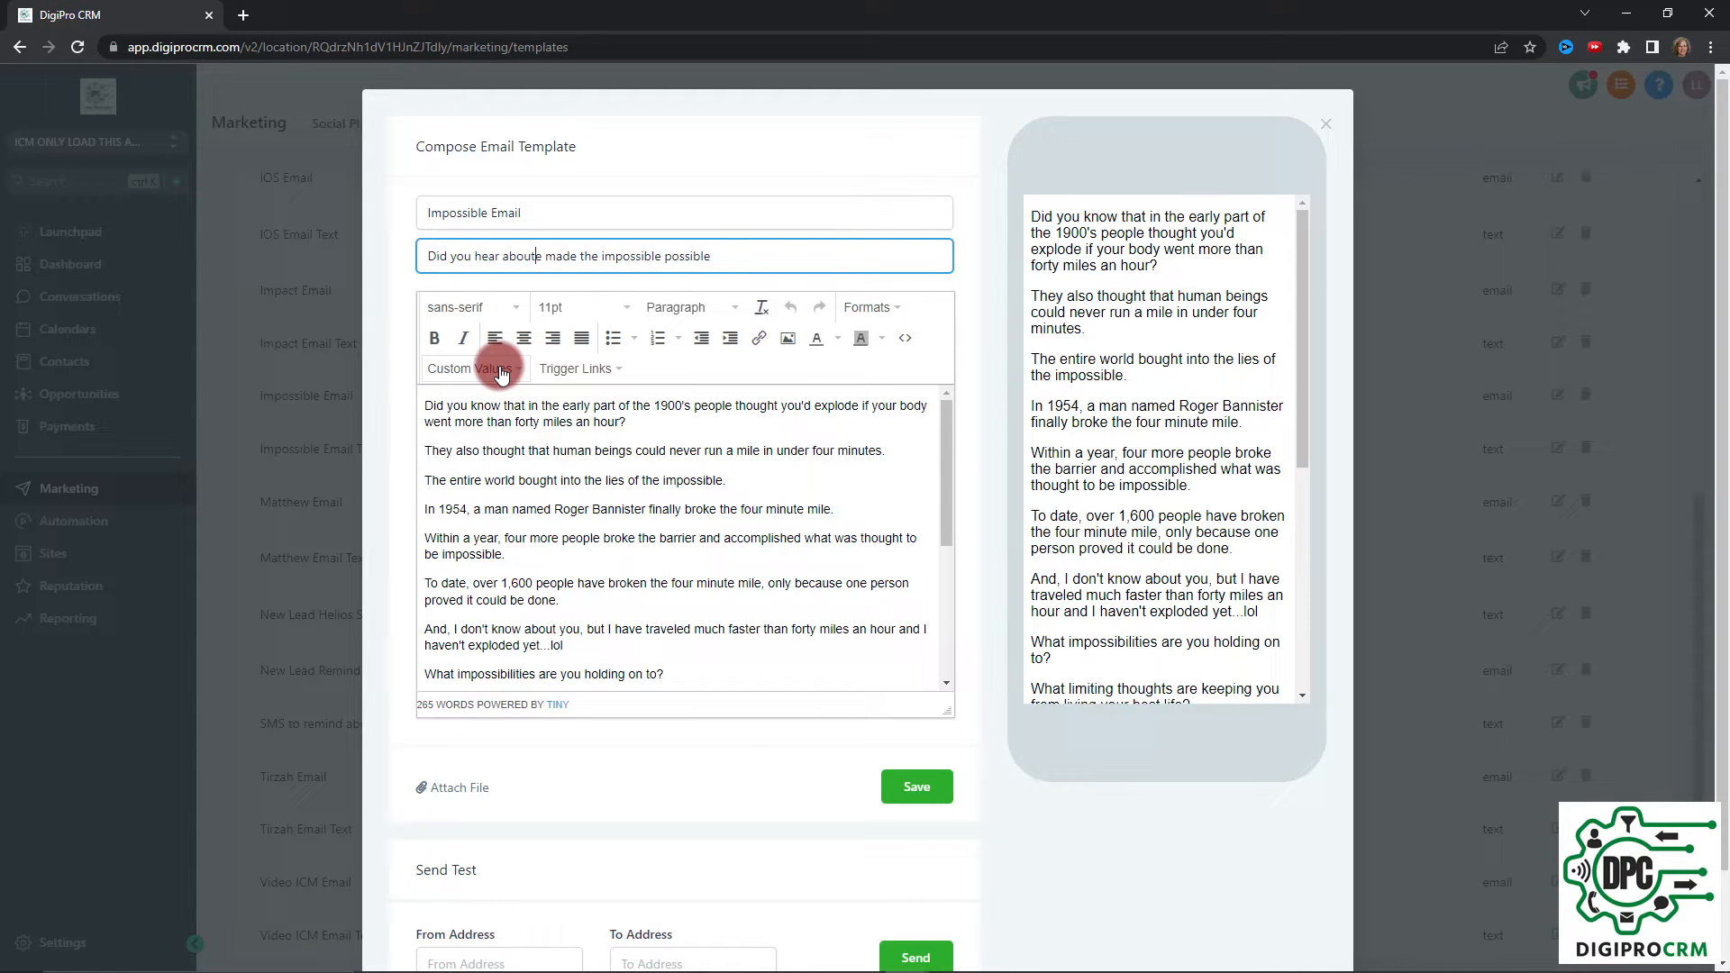
text(, who)
Read through the whole email body and its preview down to the closing lines.
click(552, 413)
scroll(568, 504, down, 5)
scroll(592, 522, down, 1)
scroll(592, 522, up, 6)
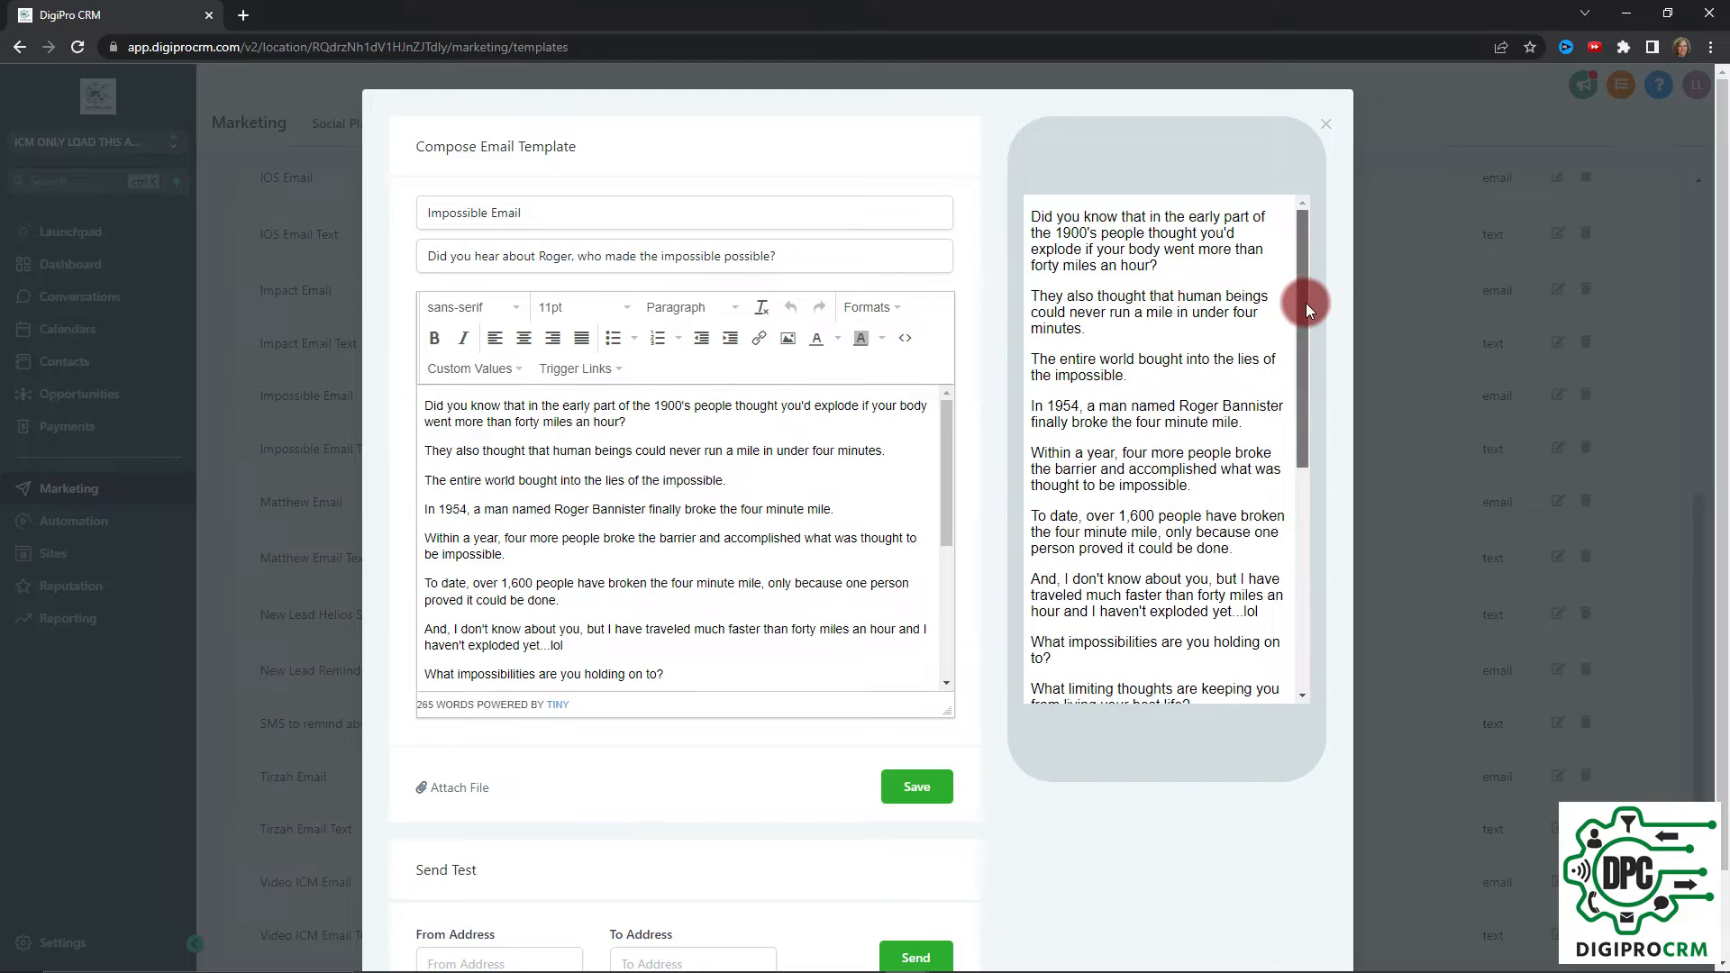
drag(1305, 296, 1303, 558)
scroll(746, 603, down, 6)
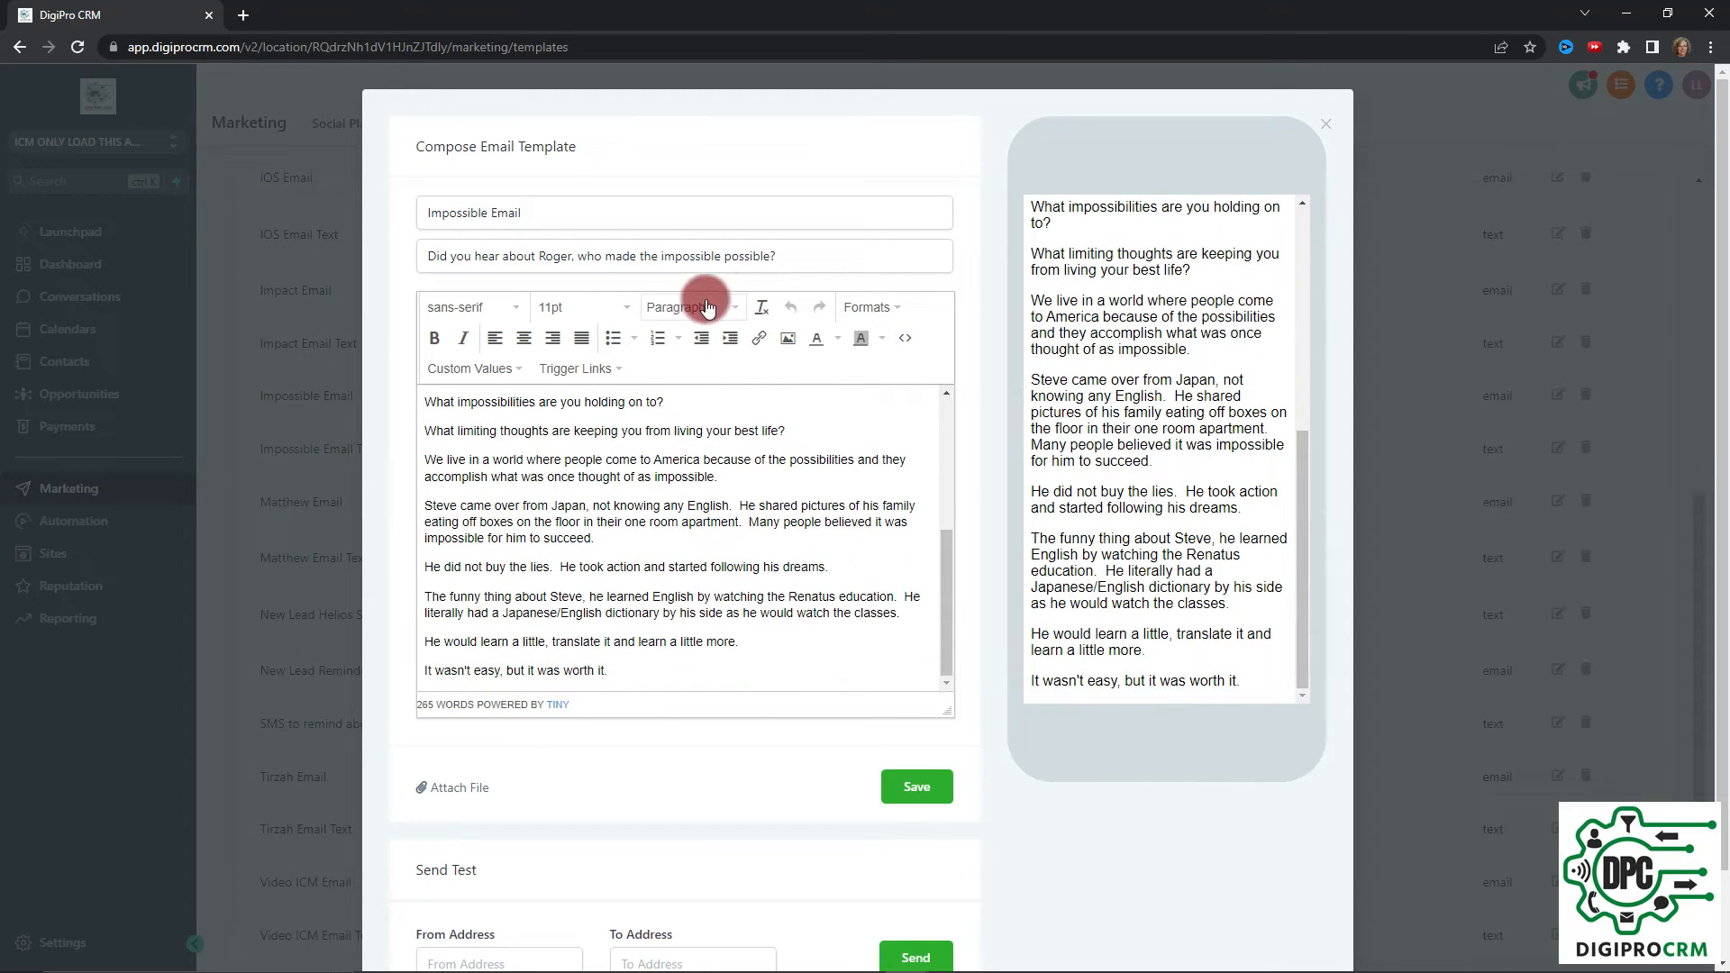
scroll(642, 512, up, 6)
scroll(642, 512, down, 5)
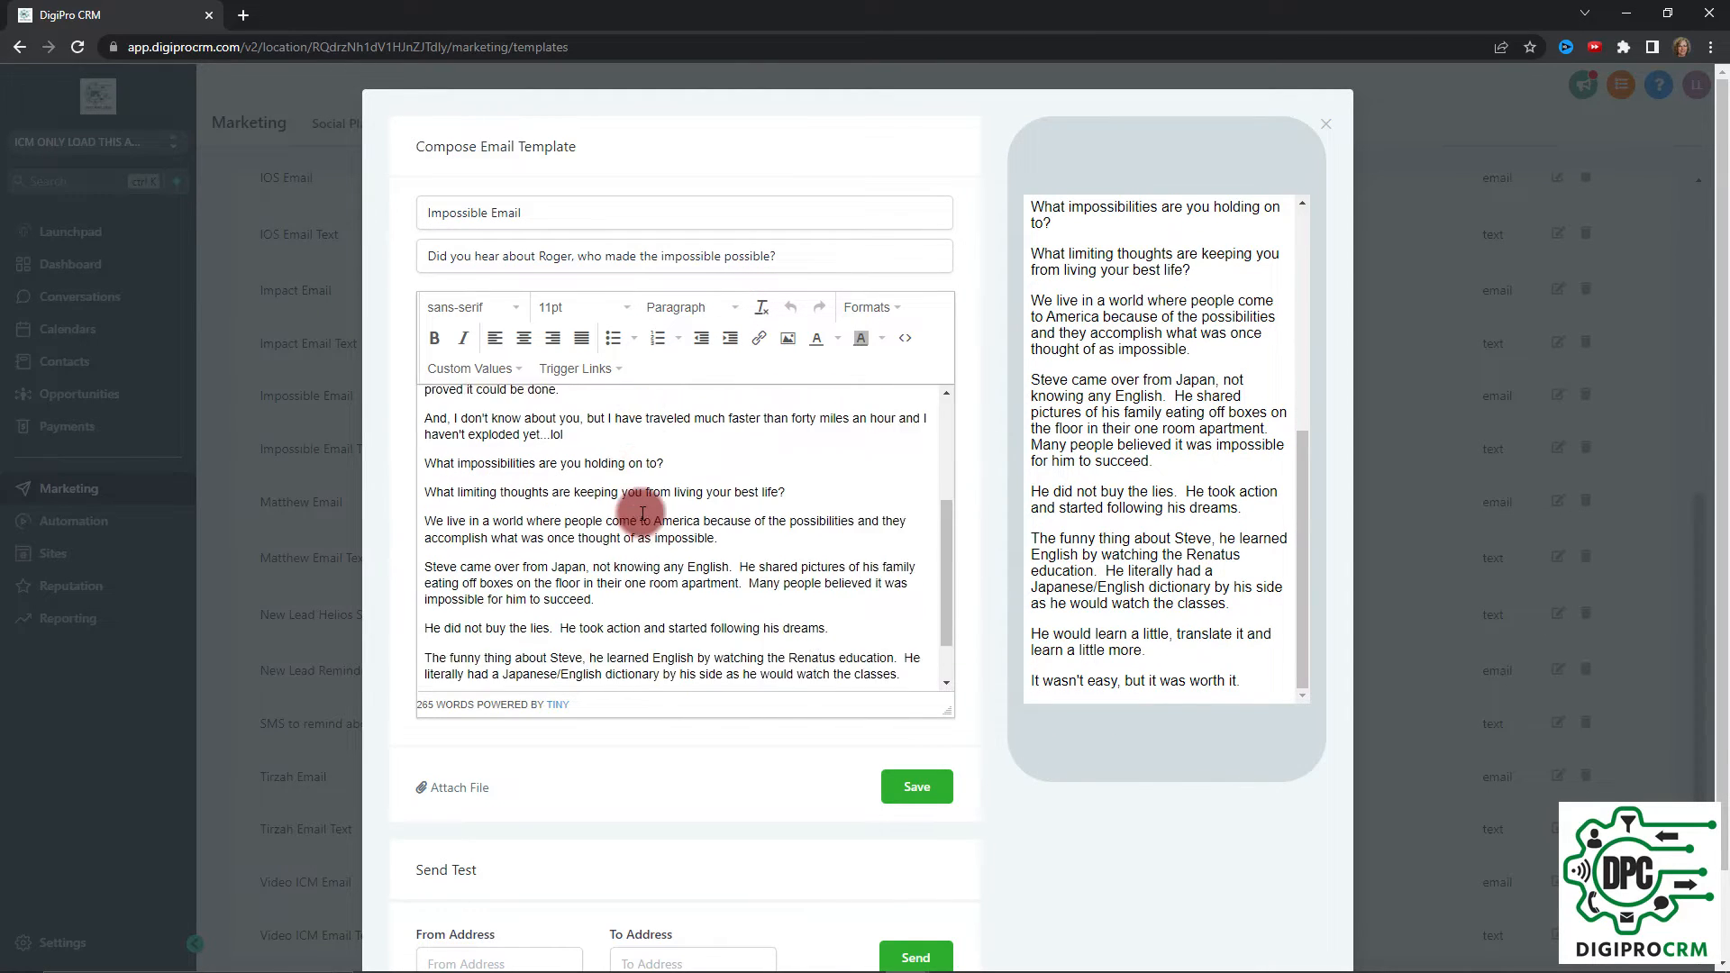
scroll(642, 512, down, 1)
scroll(656, 509, up, 6)
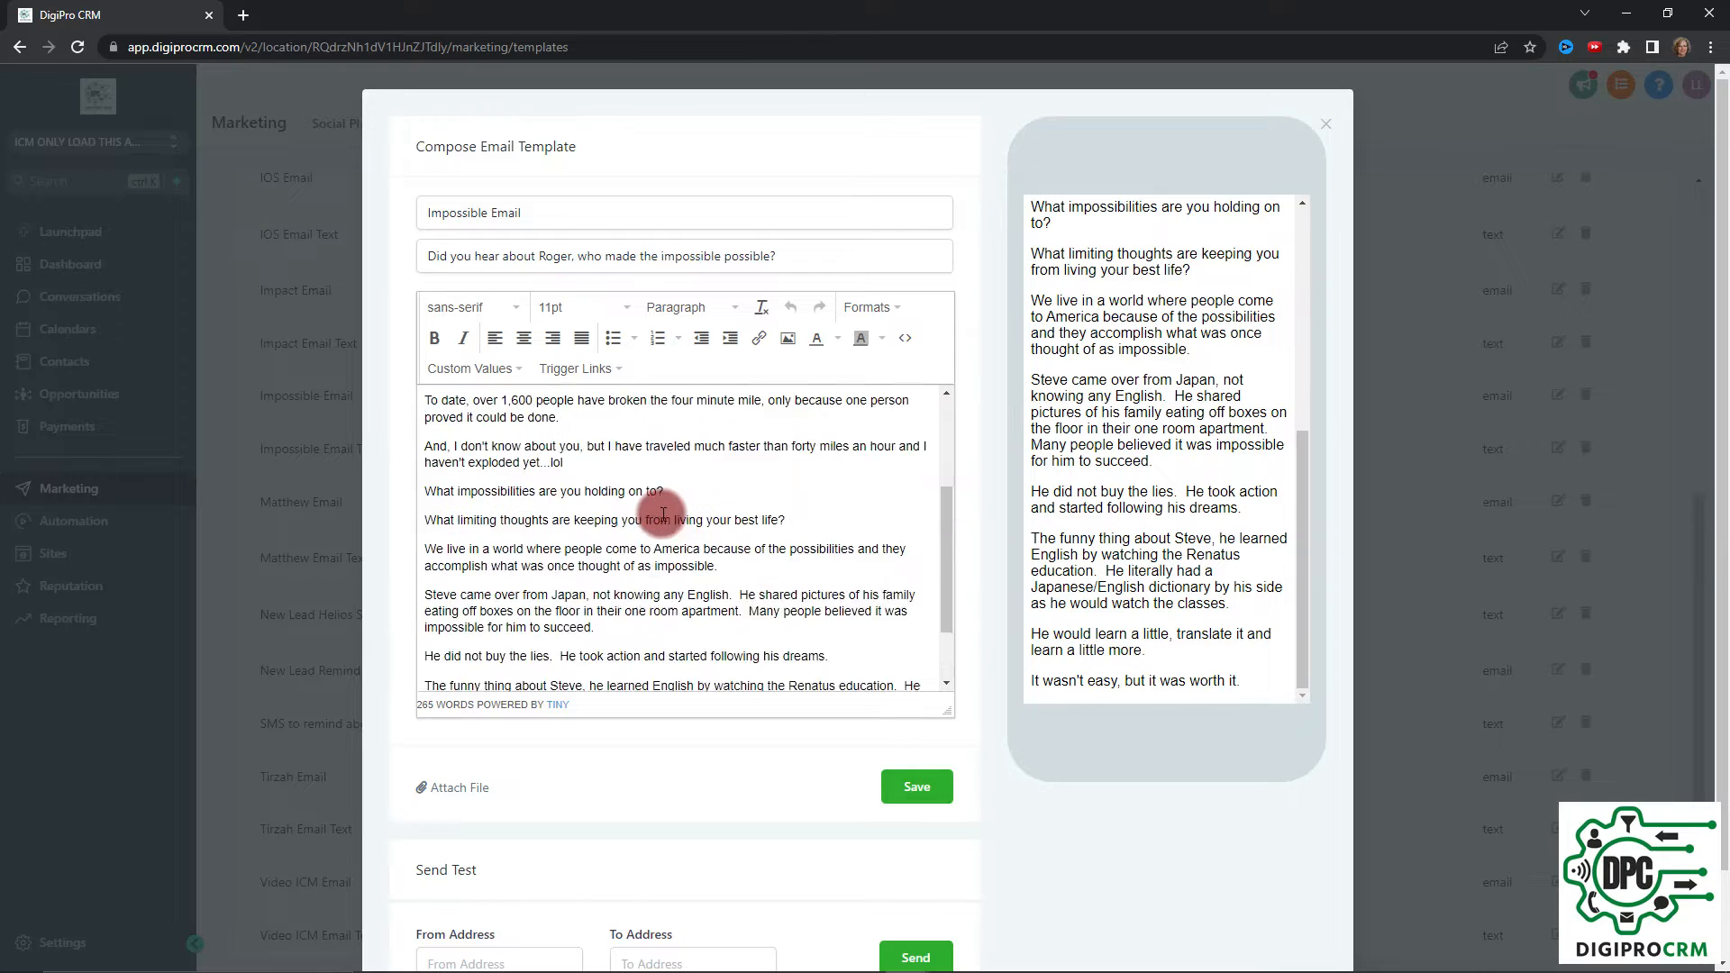
scroll(664, 514, down, 5)
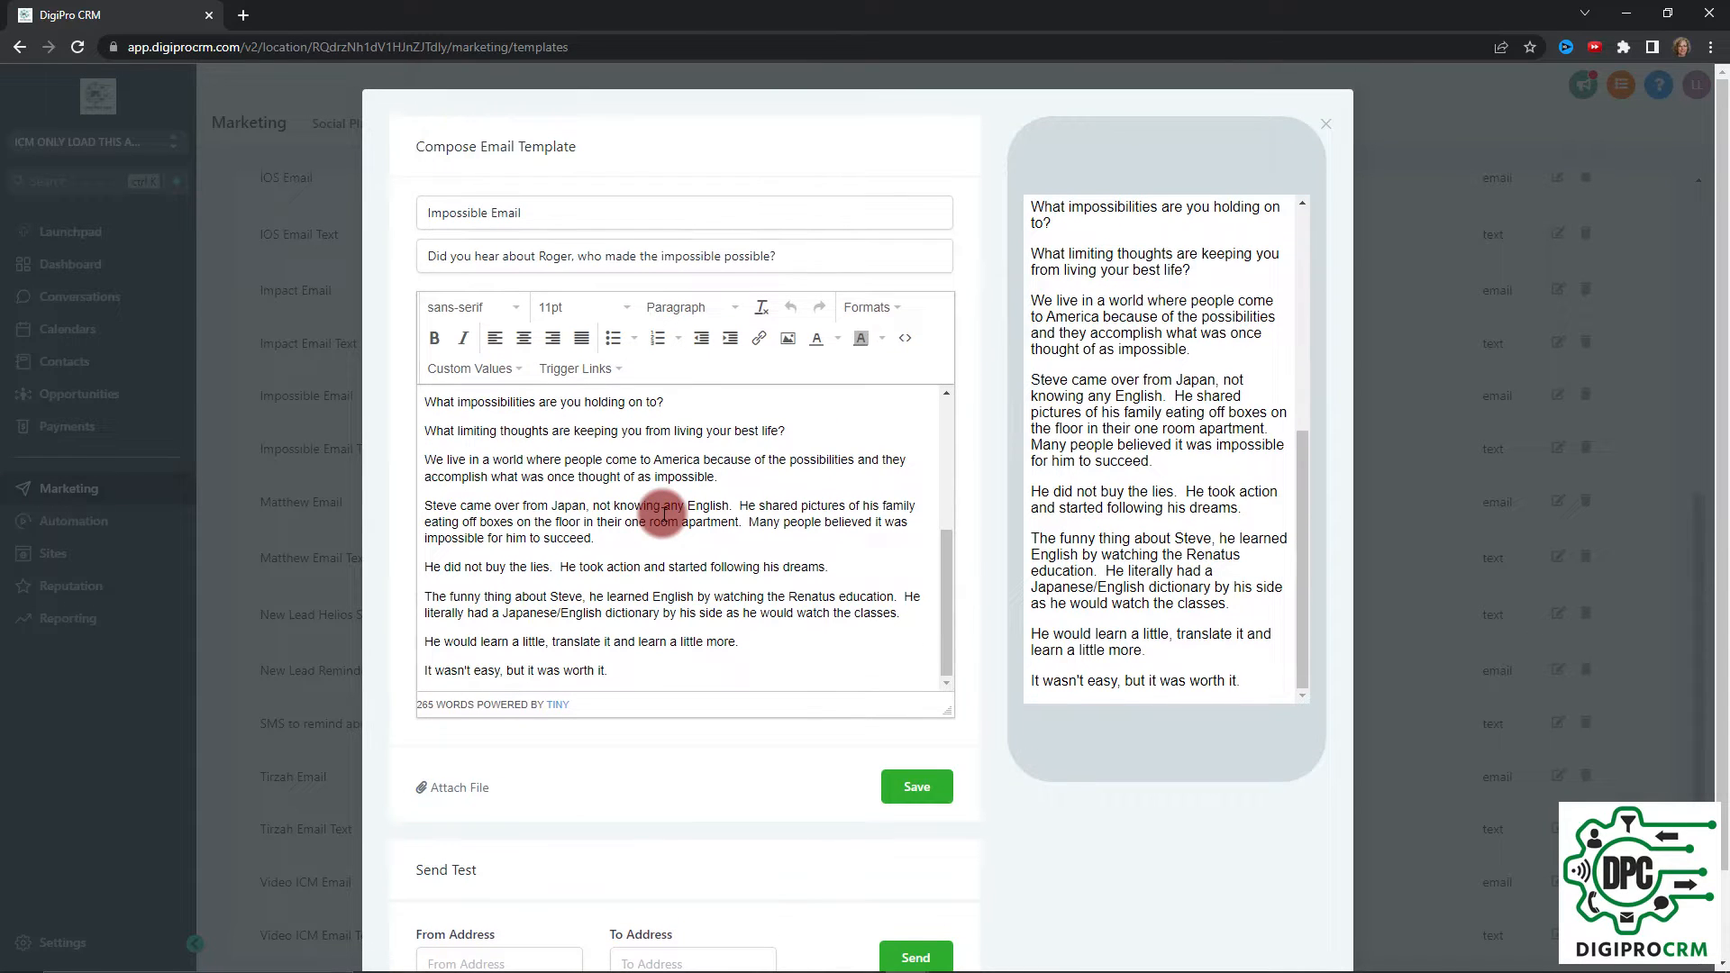
scroll(865, 501, up, 5)
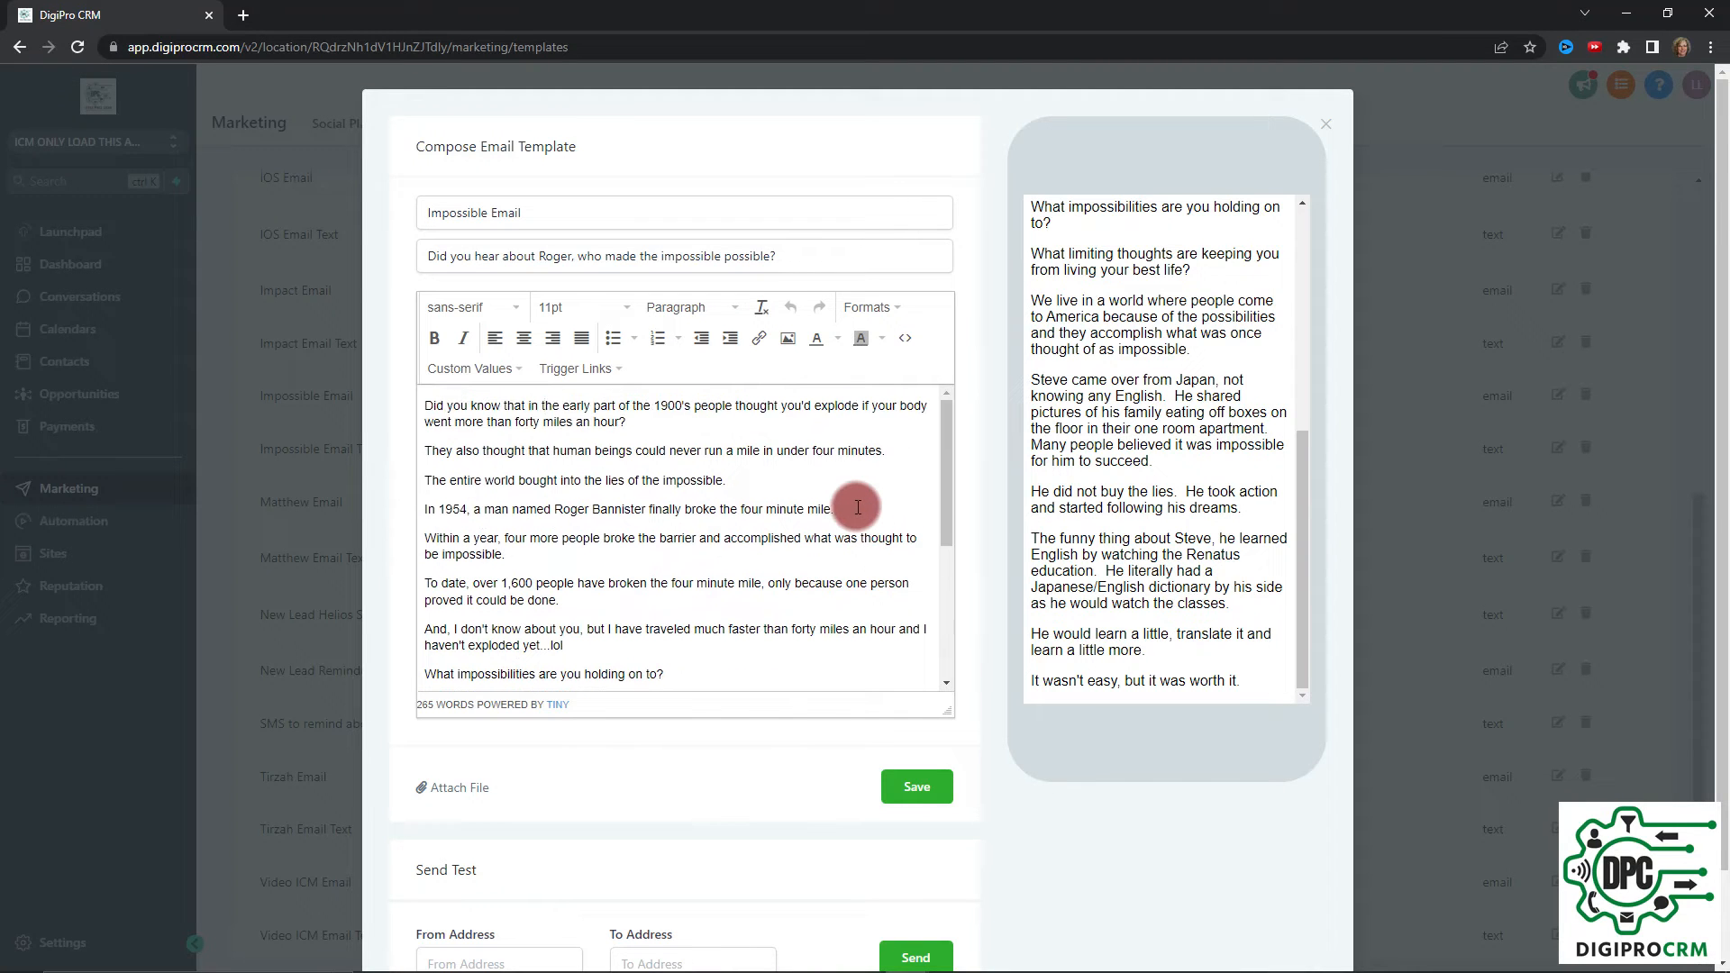
scroll(848, 506, down, 5)
scroll(733, 455, down, 2)
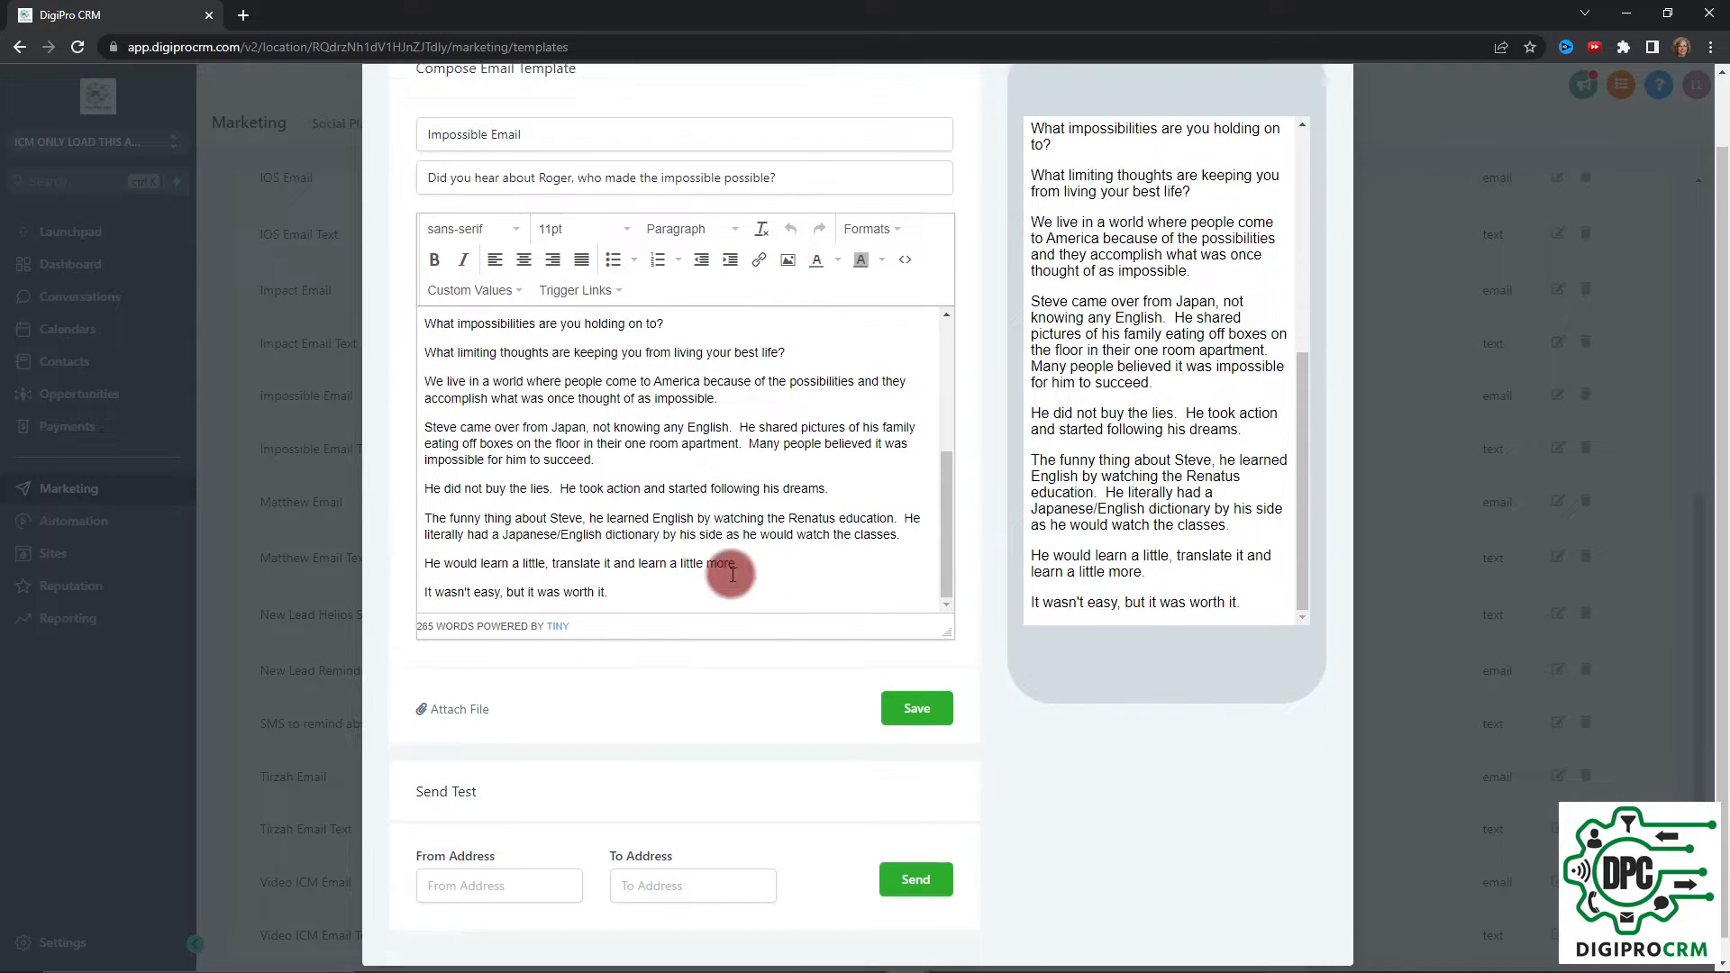
Browse for an image file to upload into the email body and cancel without inserting one.
key(Return)
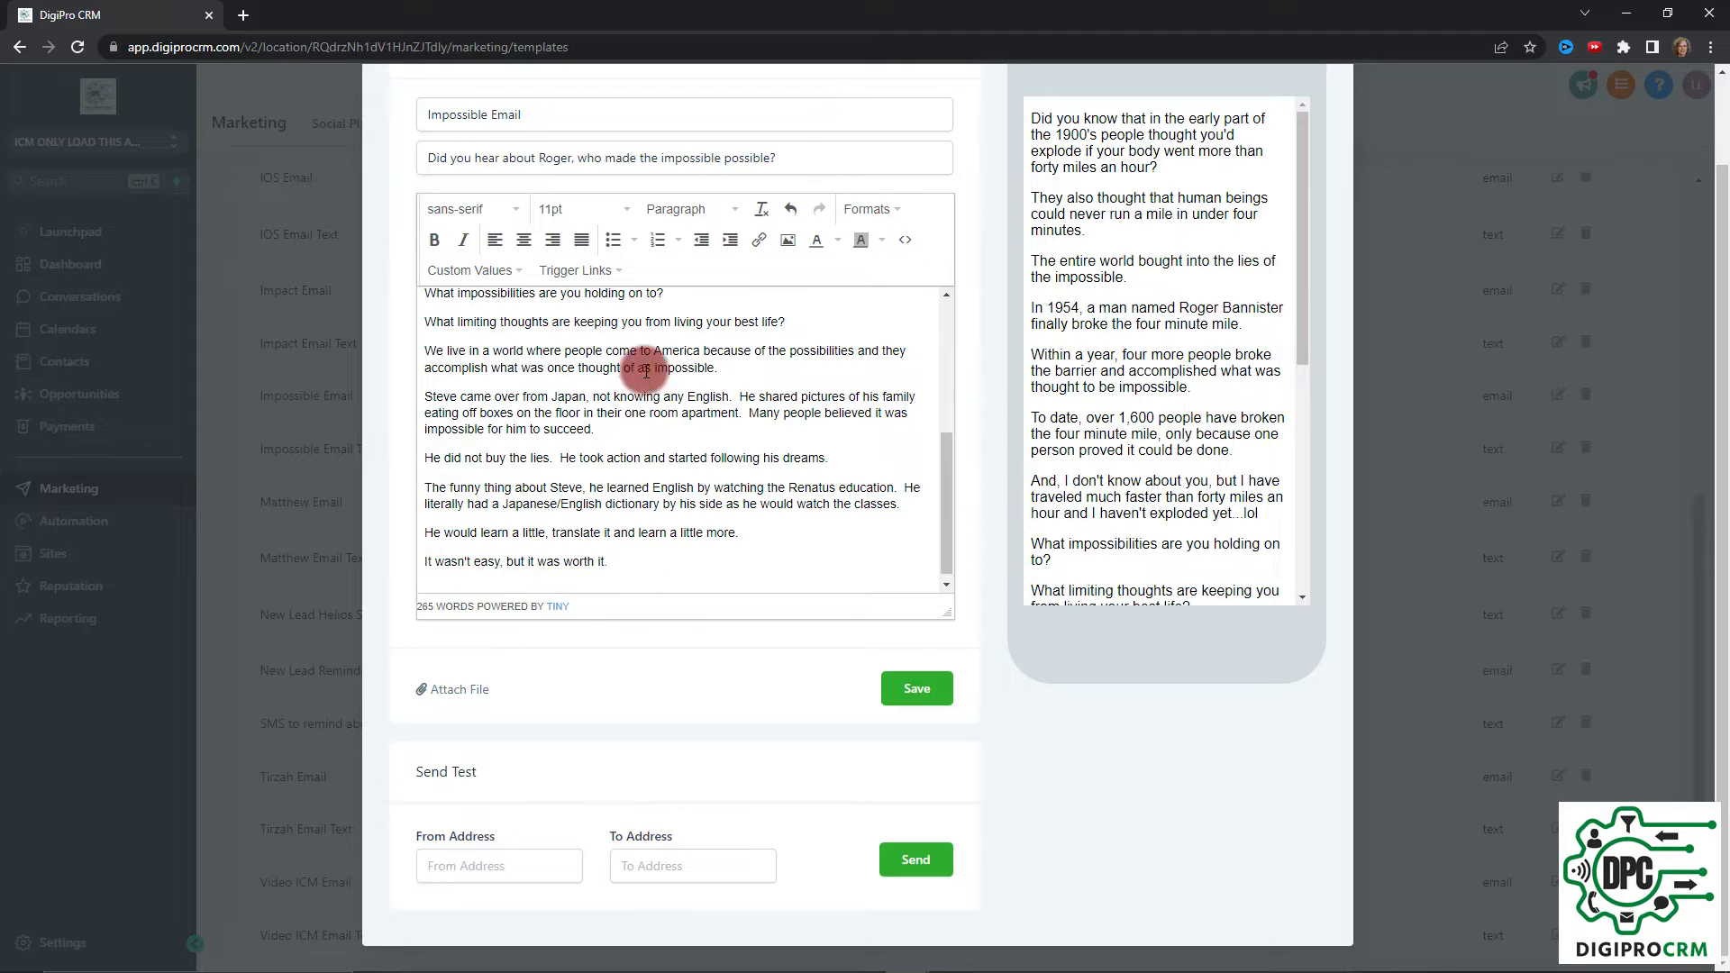
click(789, 241)
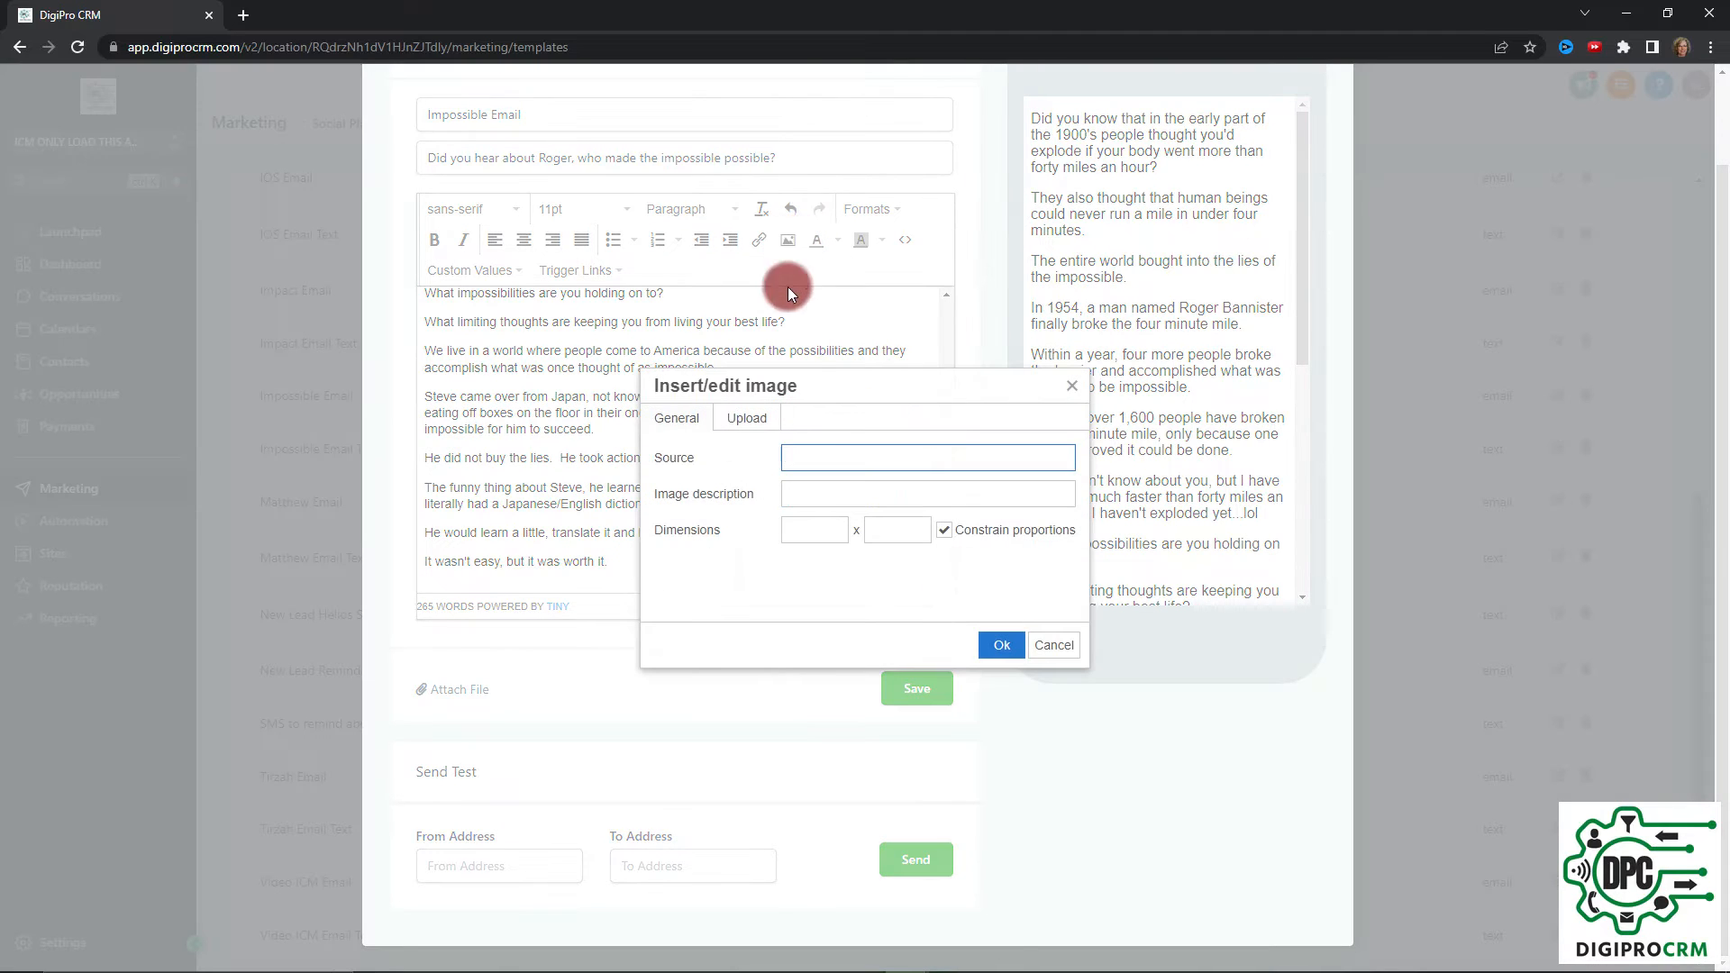
click(757, 419)
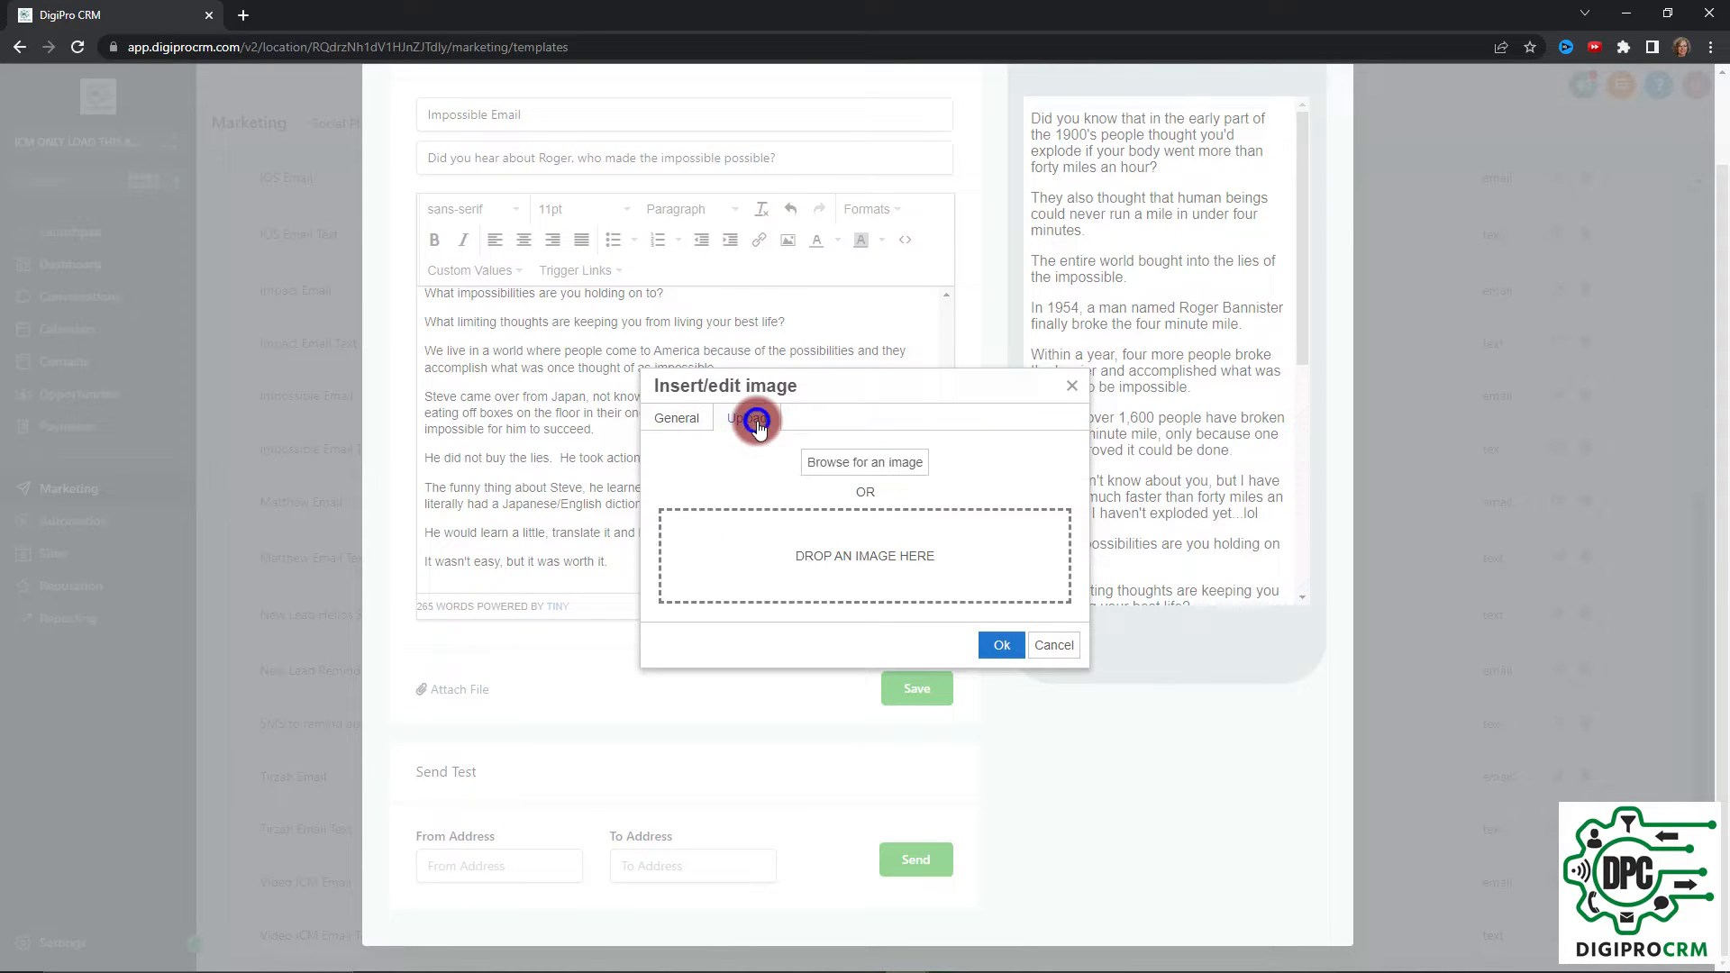
click(876, 463)
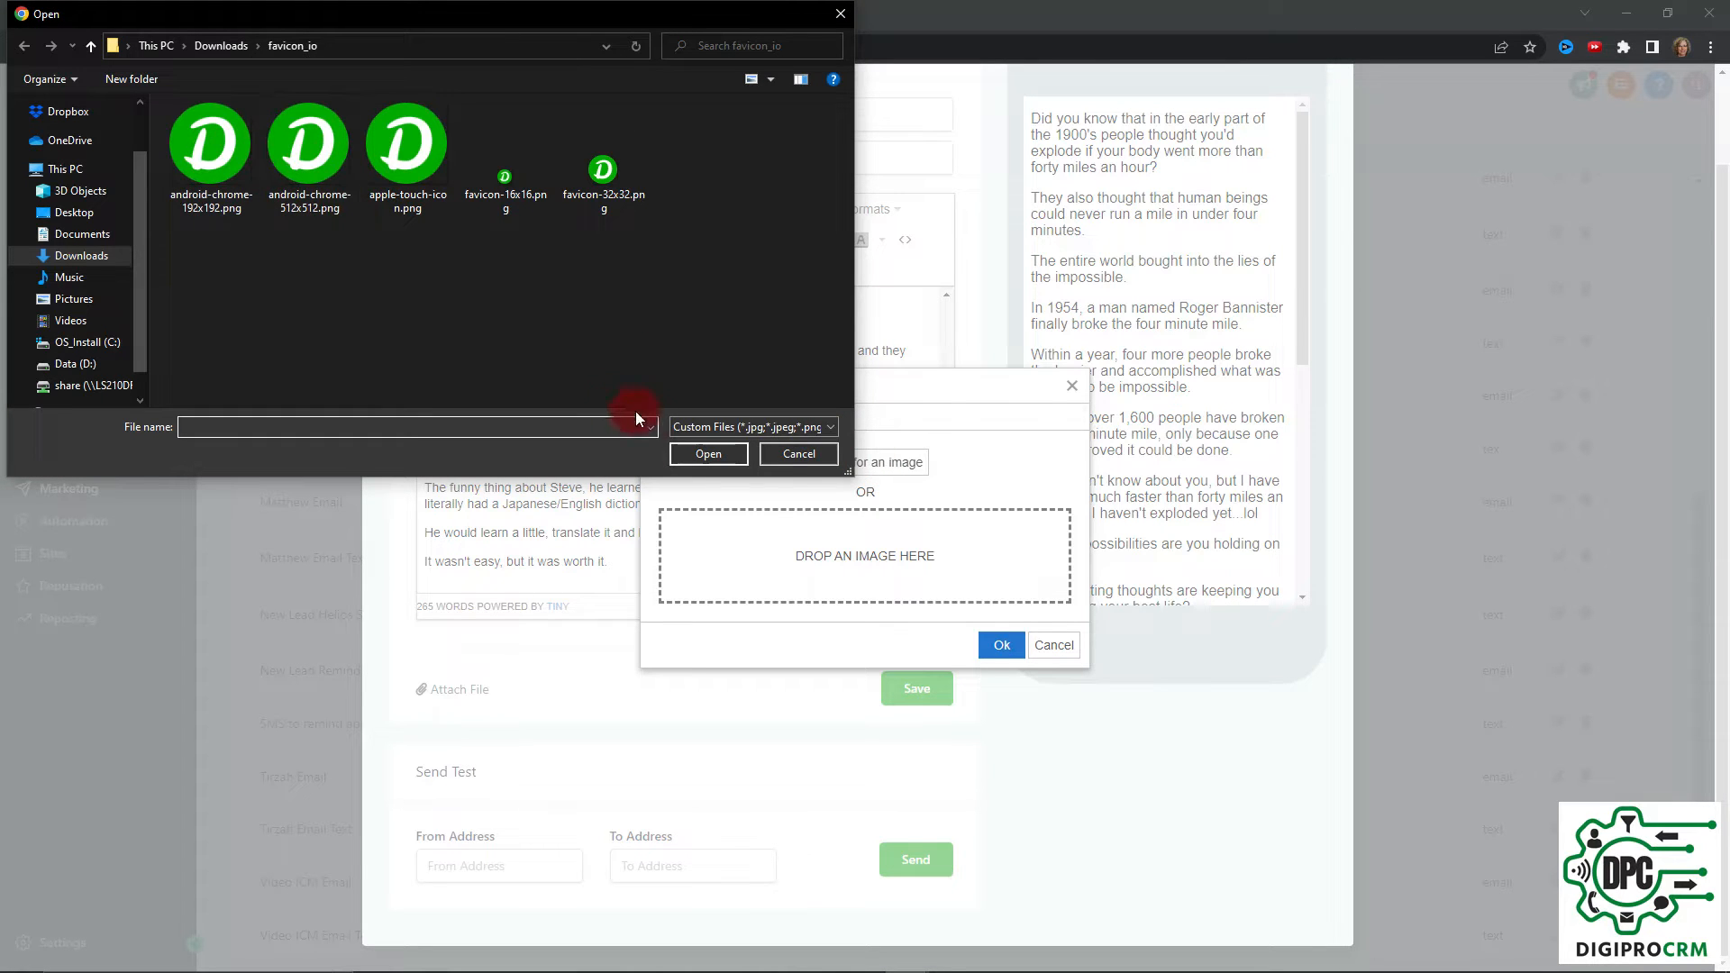
click(802, 453)
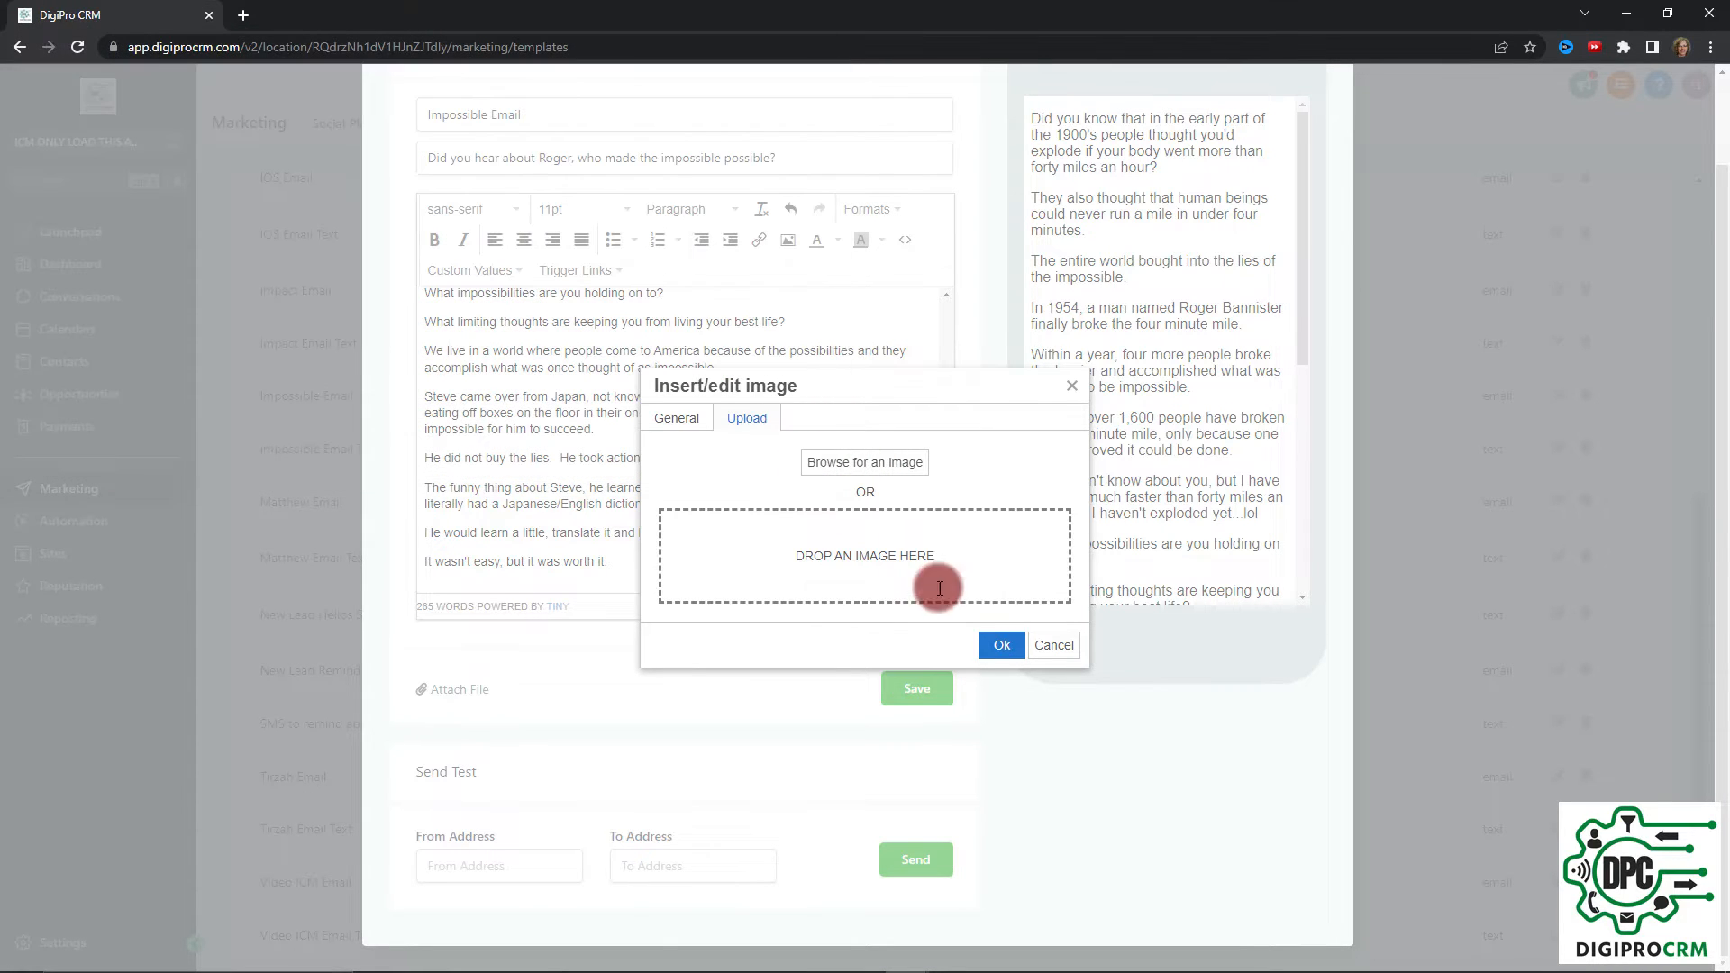
click(1053, 643)
Bold the sentence "The entire world bought into the lies of the impossible." and remove the bold formatting again.
scroll(660, 518, up, 3)
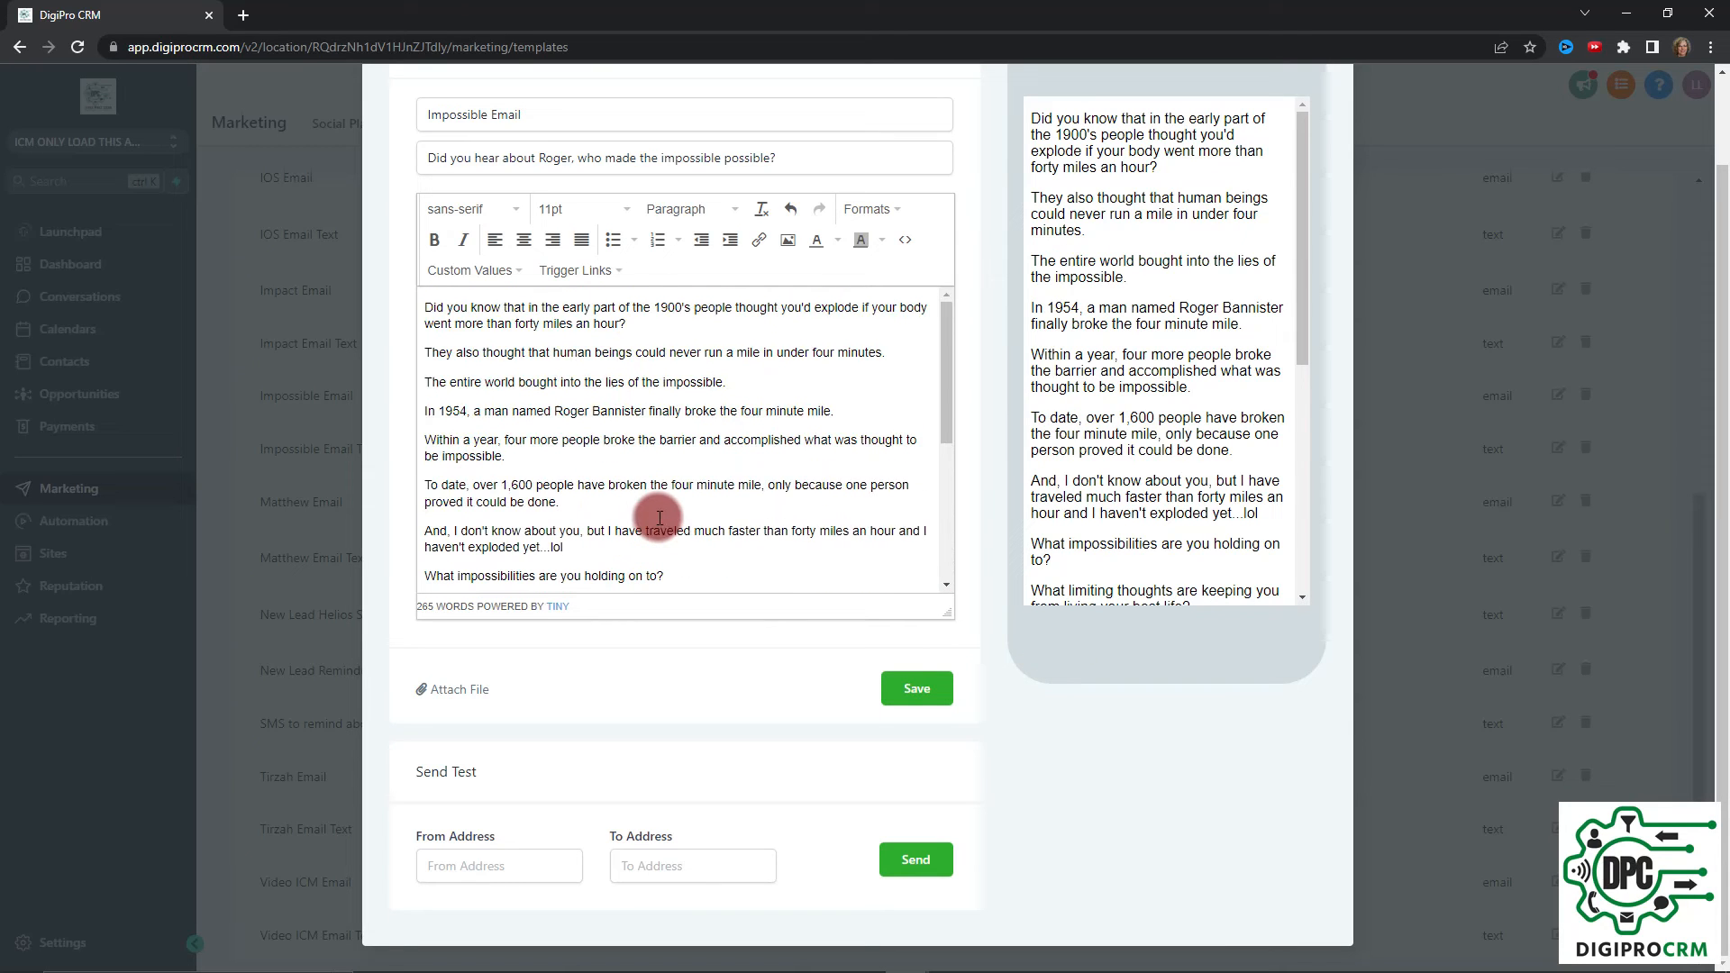
click(726, 382)
drag(726, 382, 420, 381)
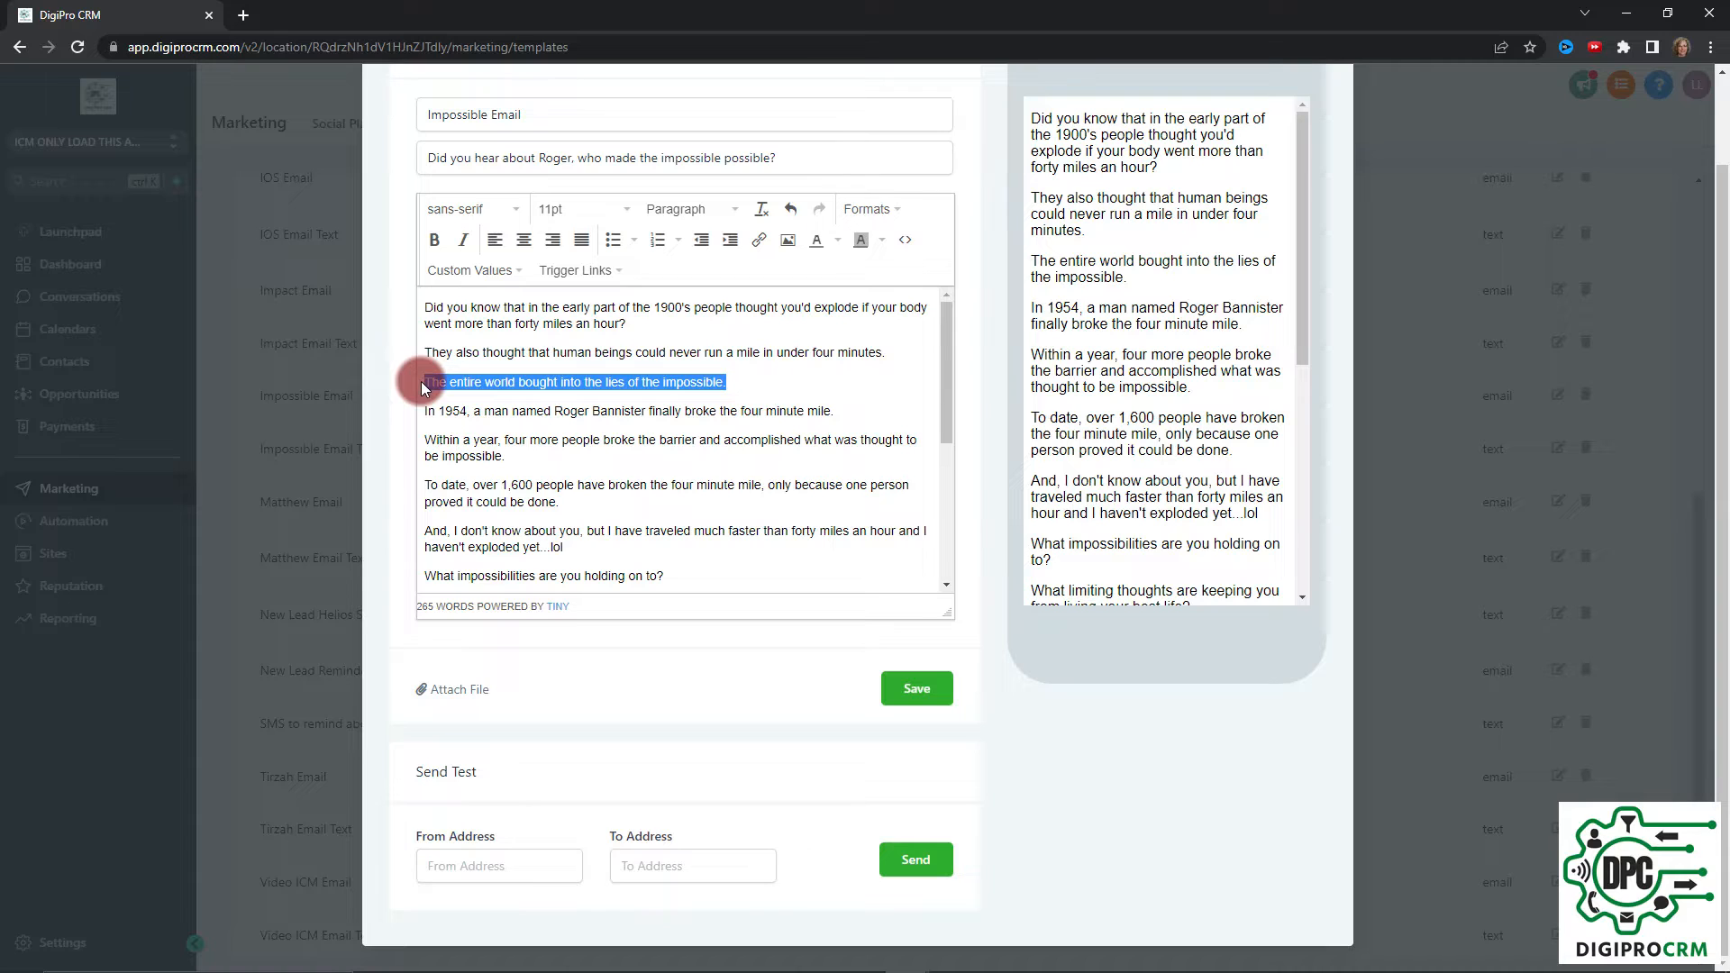
click(441, 241)
click(440, 241)
click(440, 241)
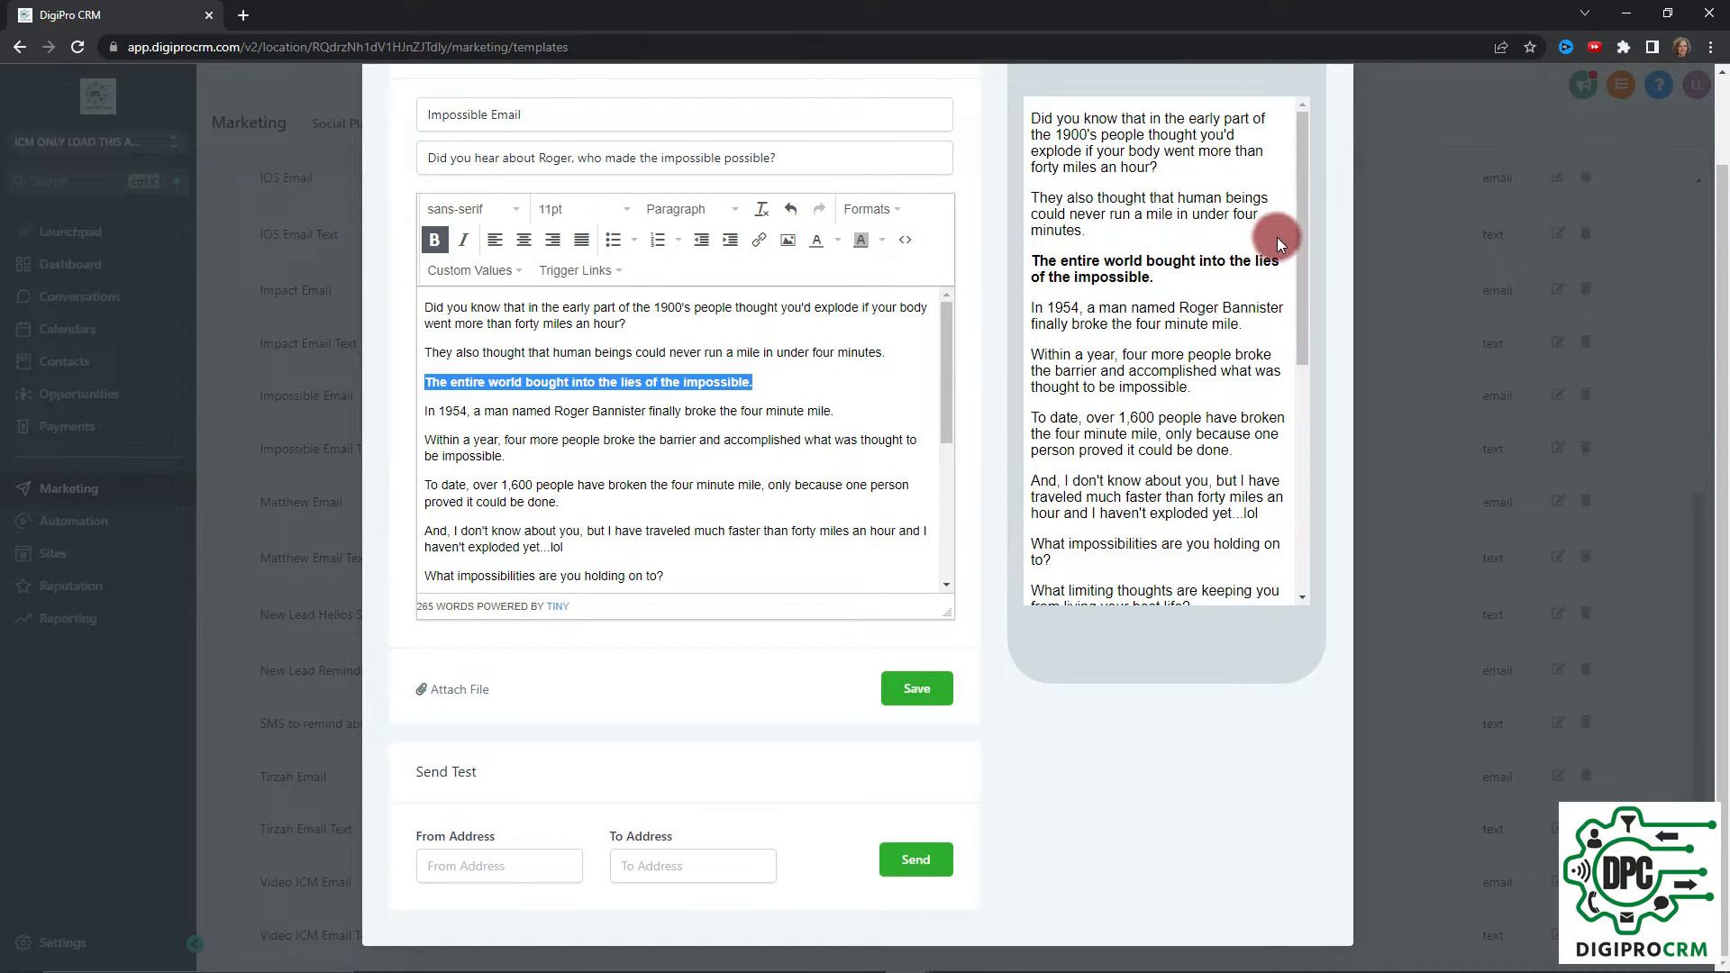
mouse_move(1303, 224)
mouse_down()
mouse_move(1304, 450)
mouse_move(1302, 221)
mouse_up()
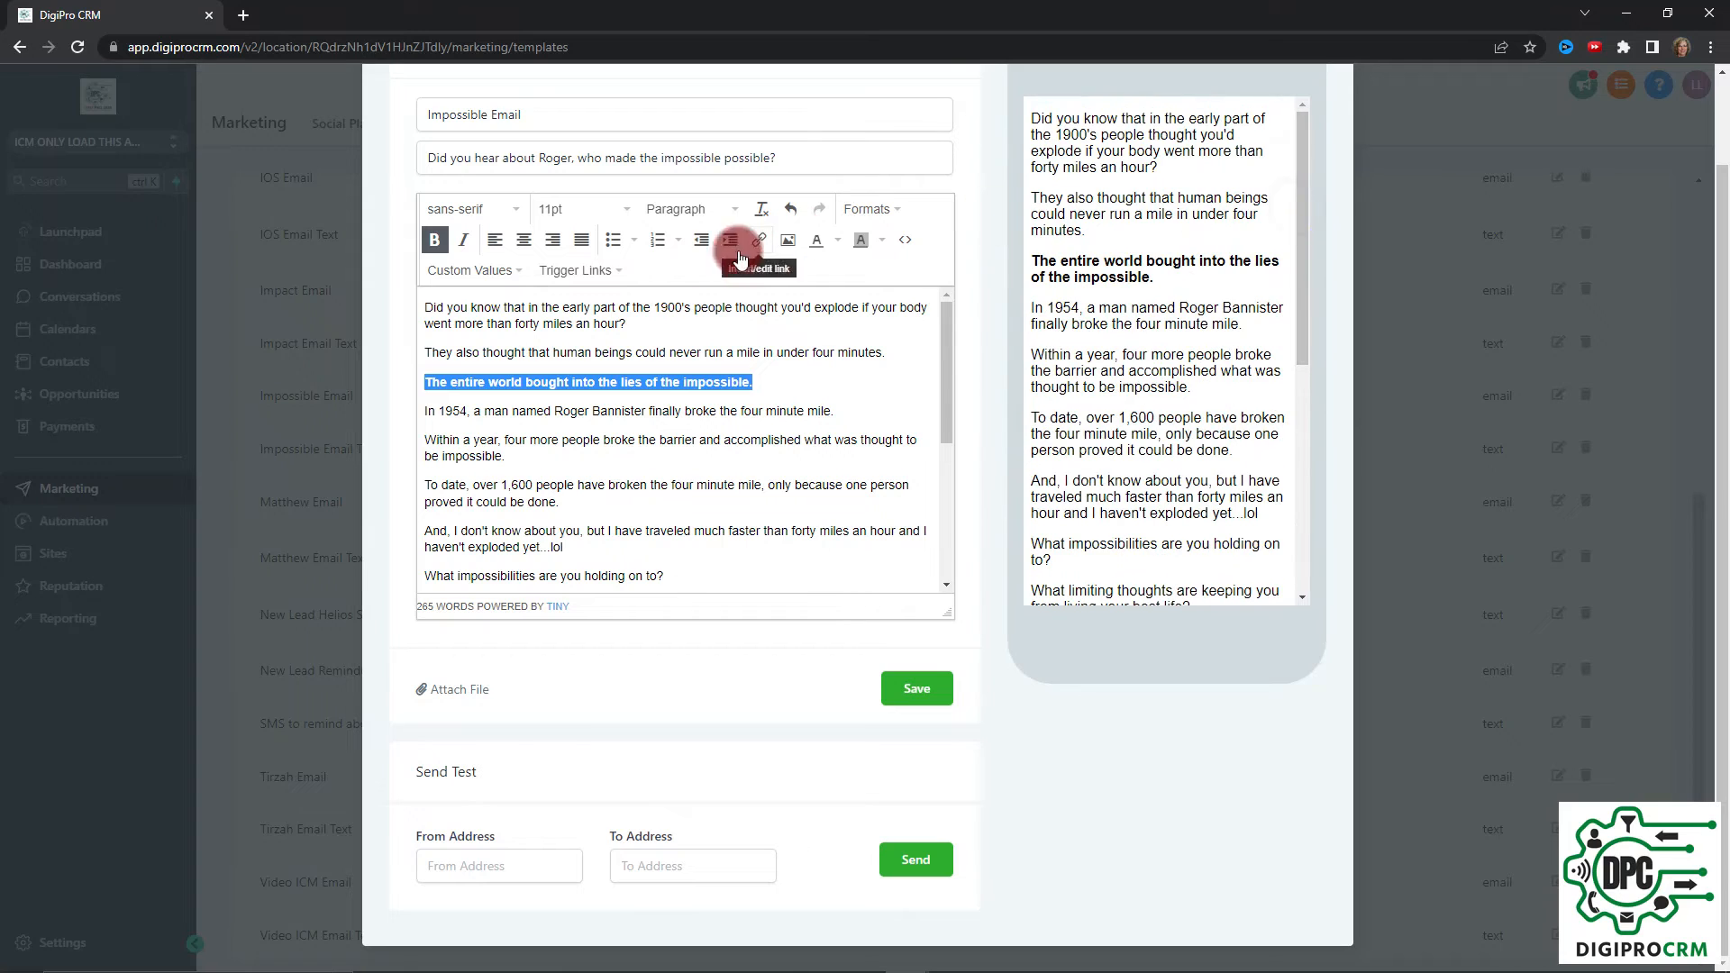
click(434, 239)
click(648, 394)
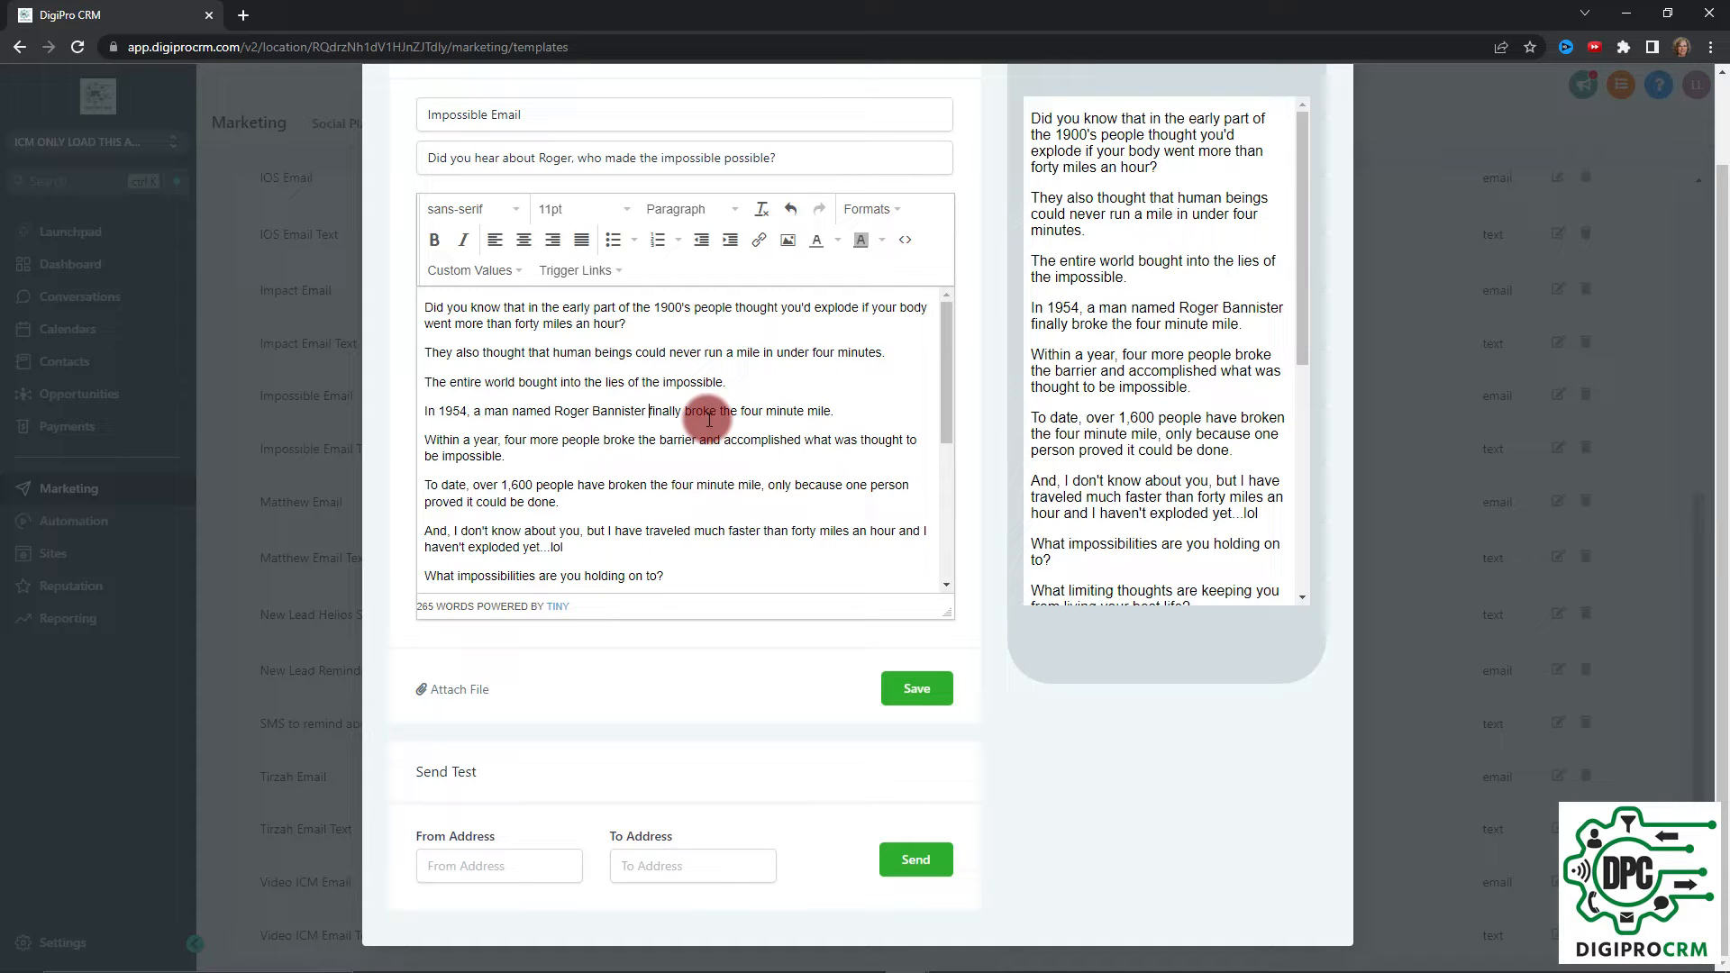
scroll(733, 515, up, 1)
scroll(734, 518, down, 1)
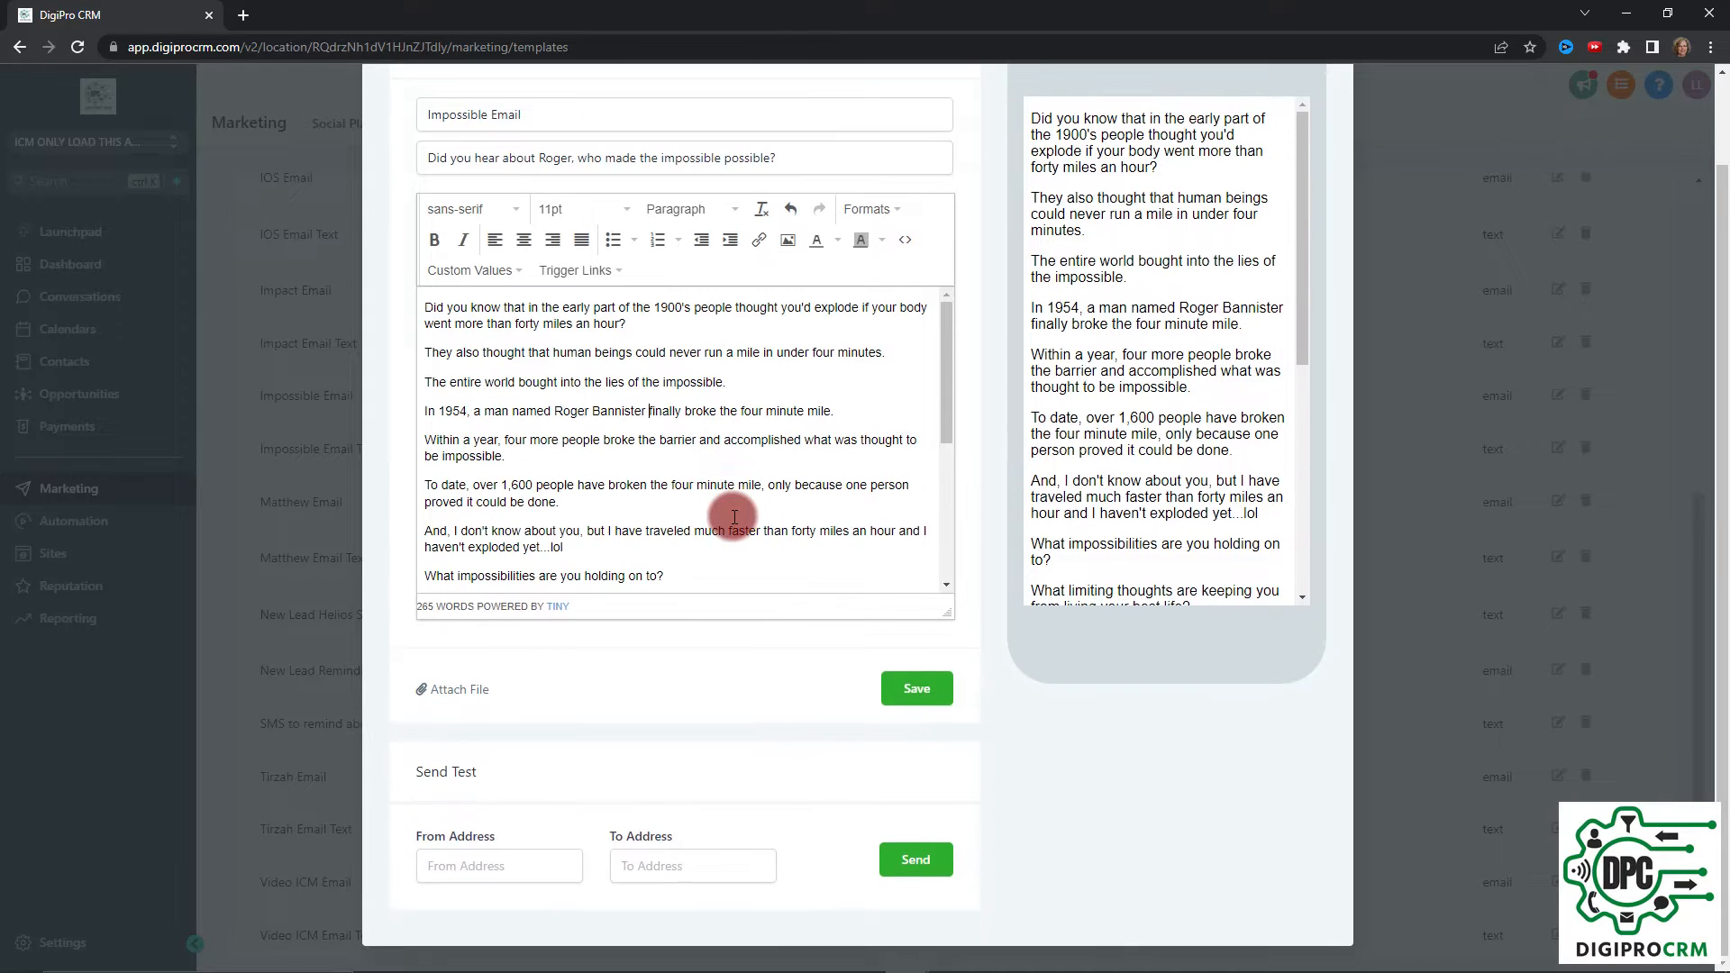
drag(944, 339, 943, 571)
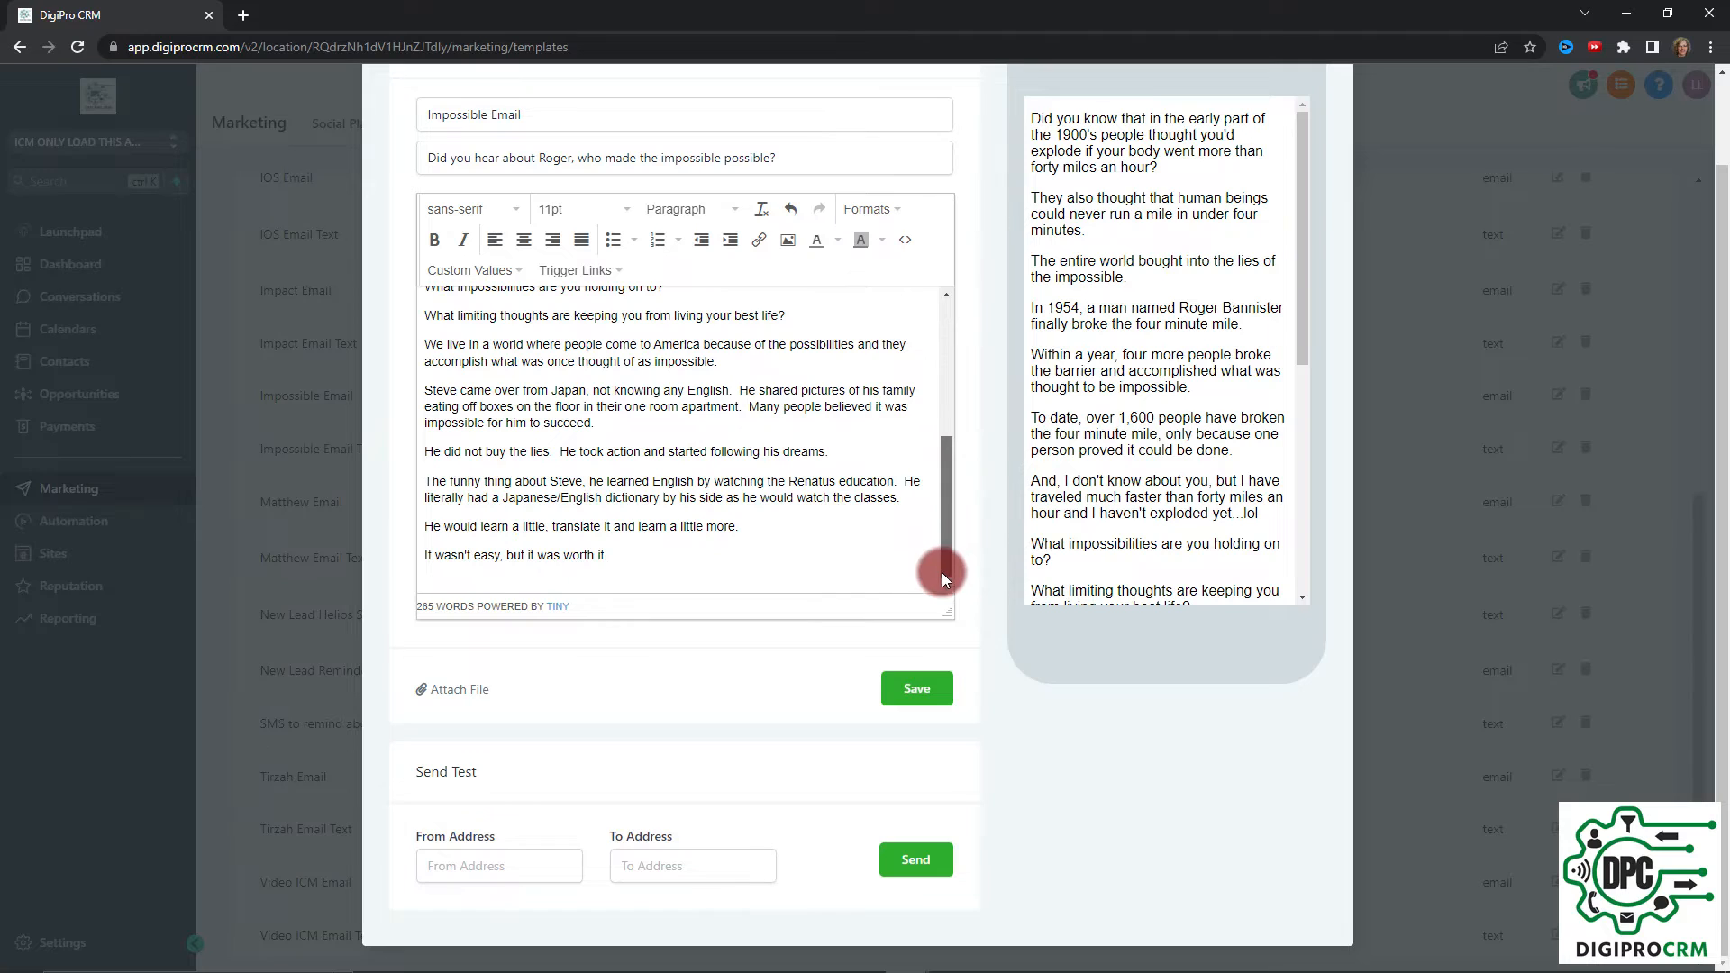
drag(734, 571, 427, 293)
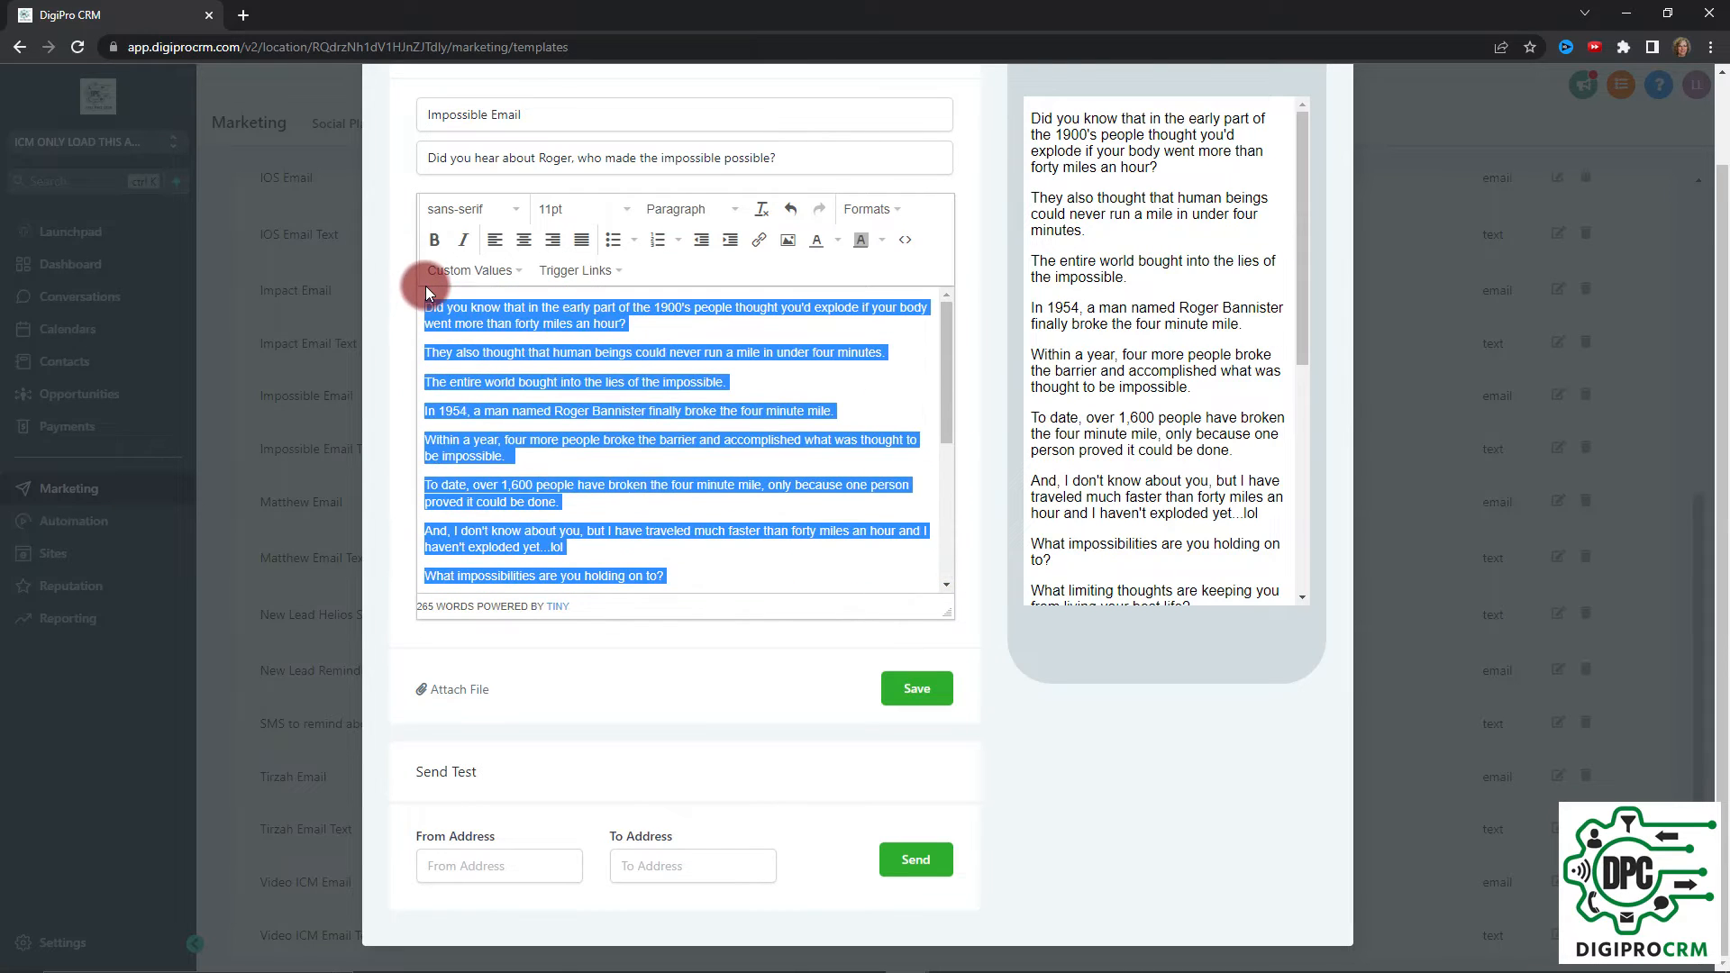
click(726, 388)
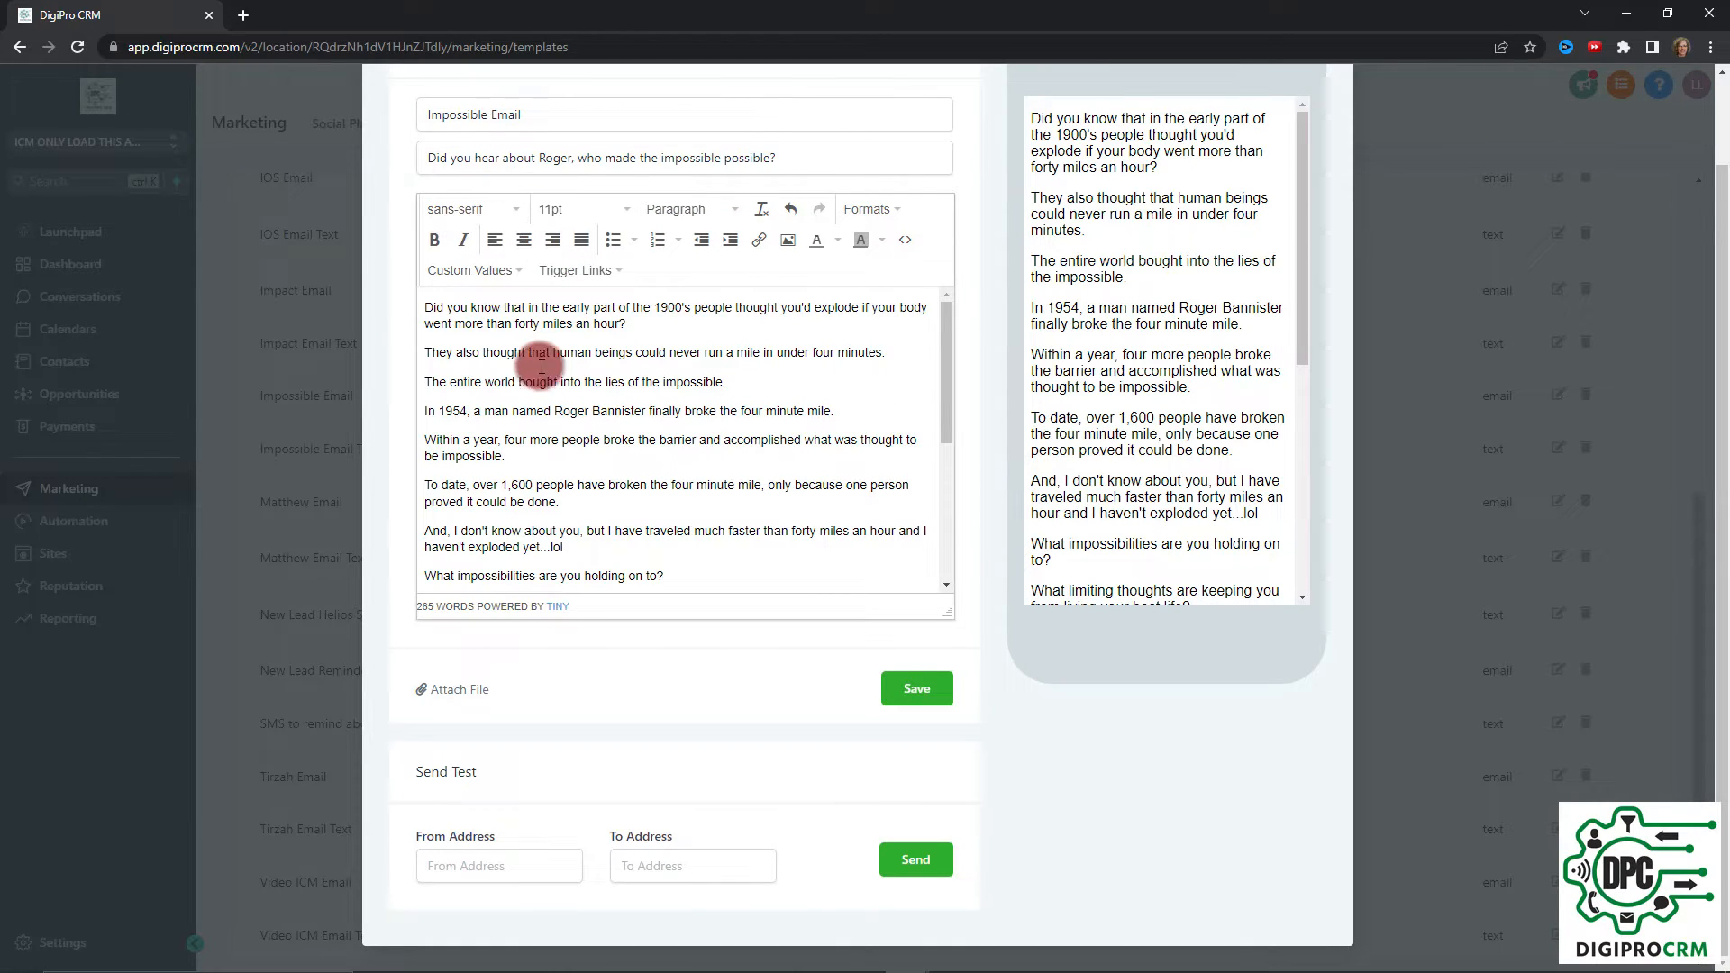
Try the Book Antiqua font and a 14pt size on the sentence beginning "In 1954", undoing each change.
drag(892, 417, 402, 425)
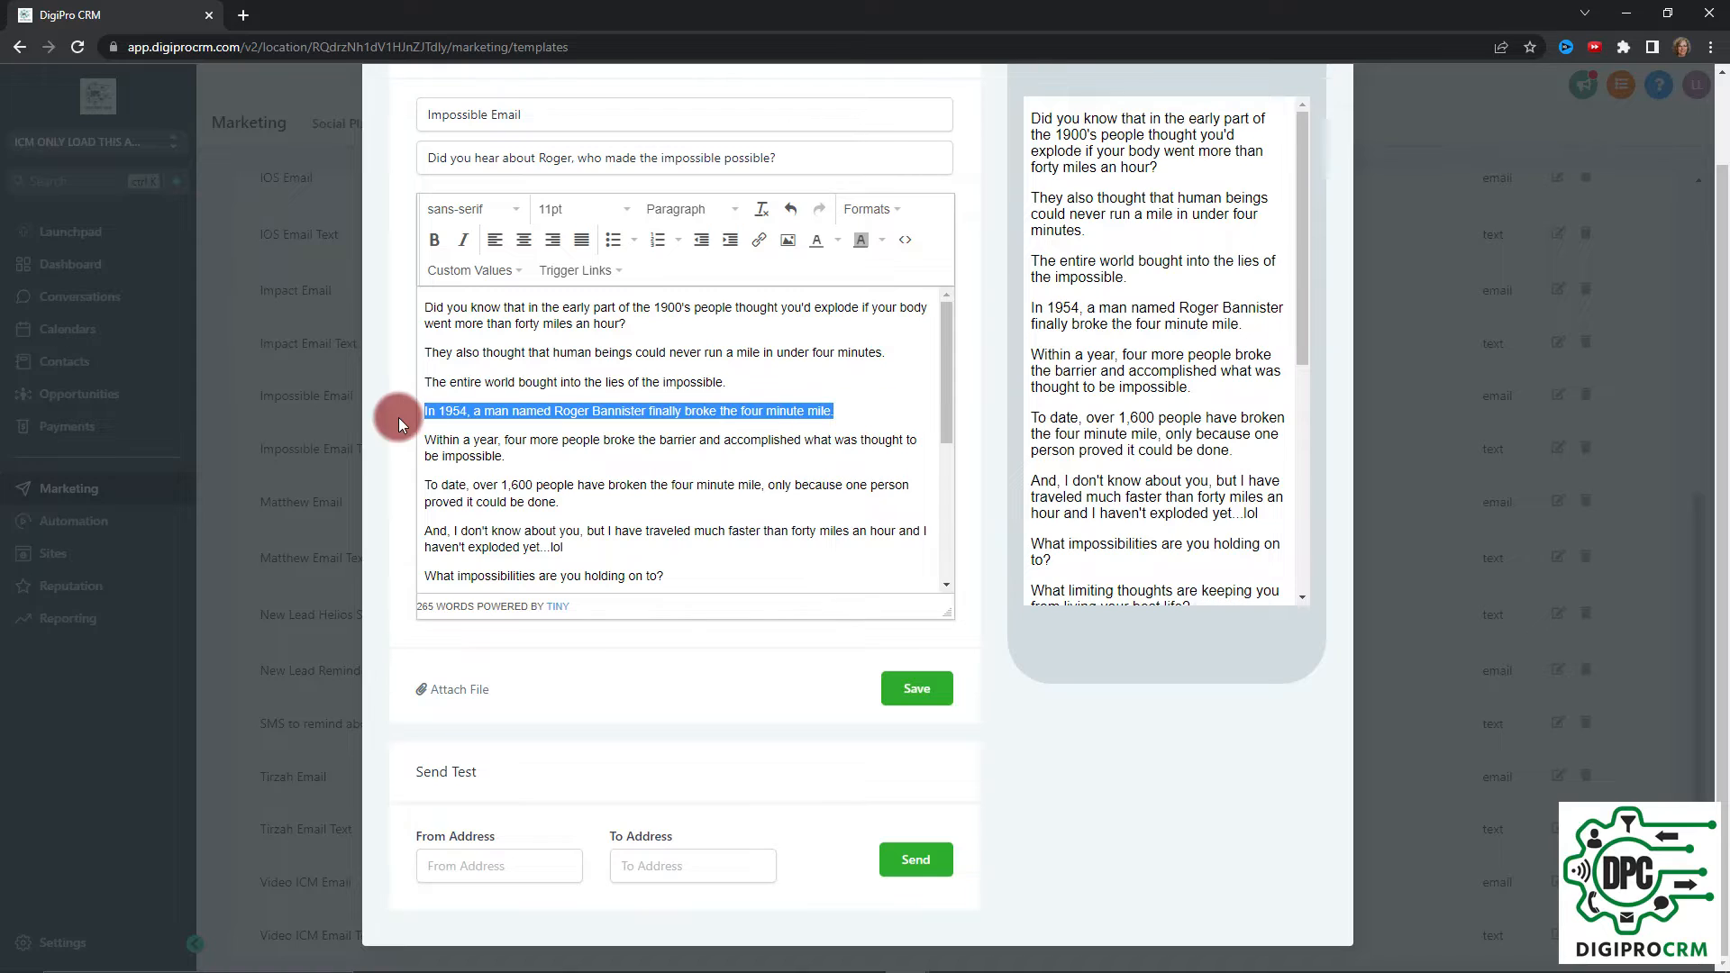
click(507, 211)
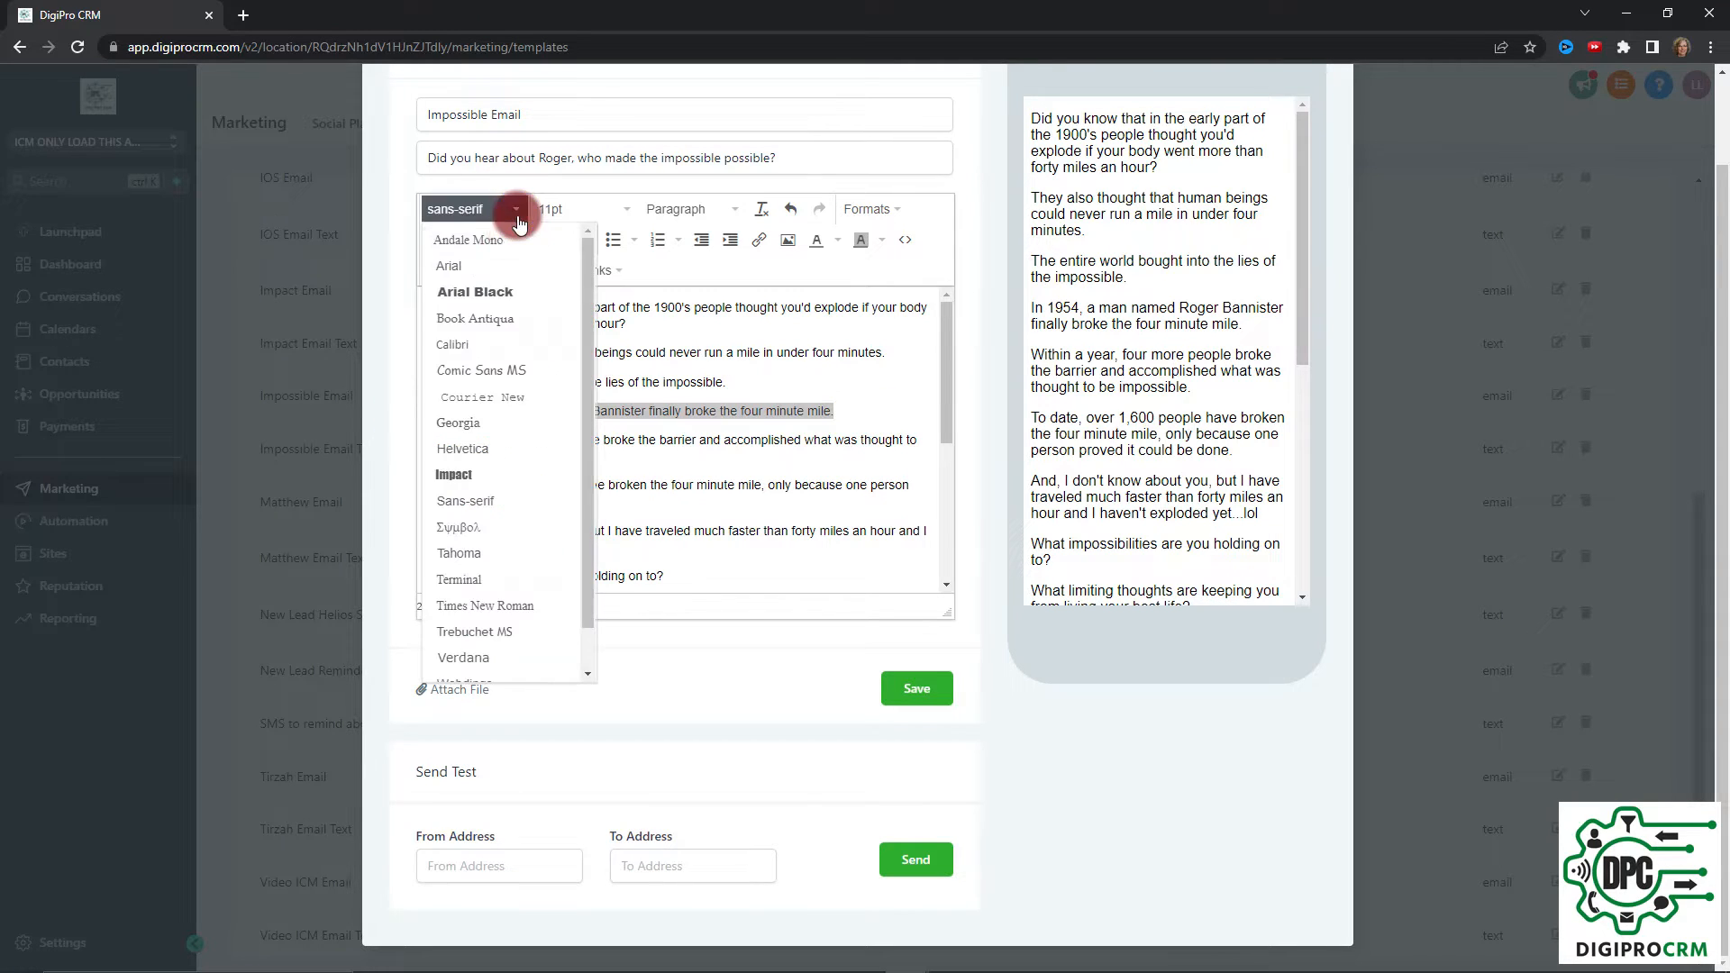
click(509, 330)
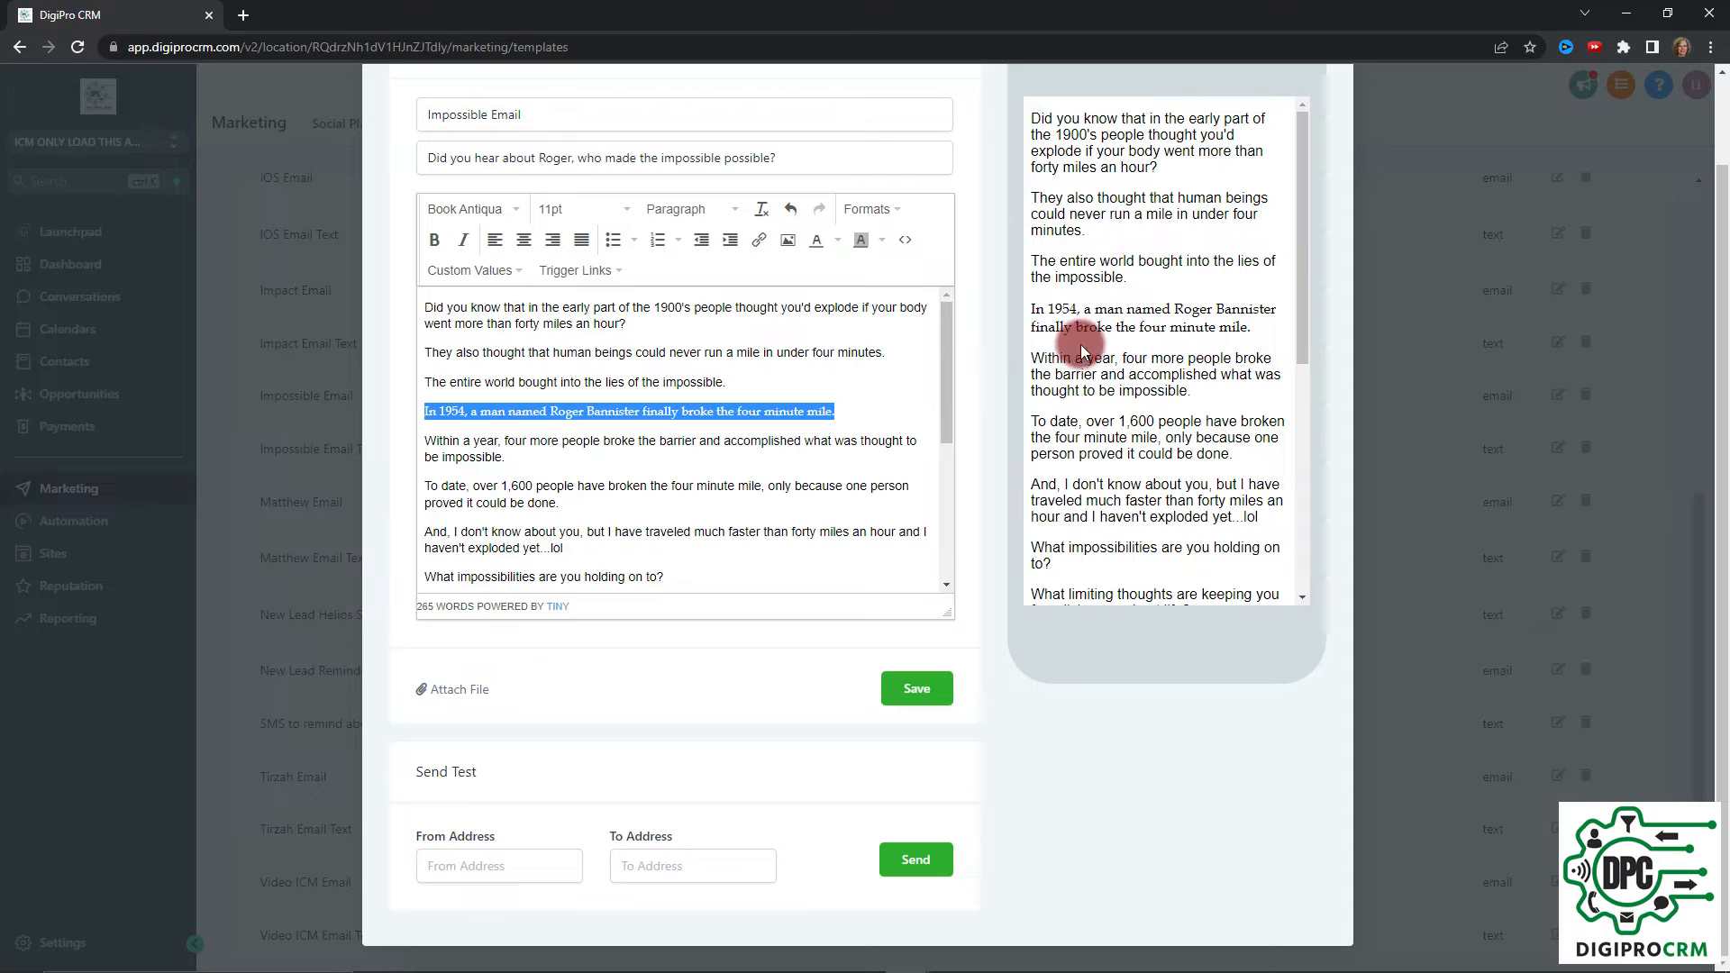
key(ctrl+z)
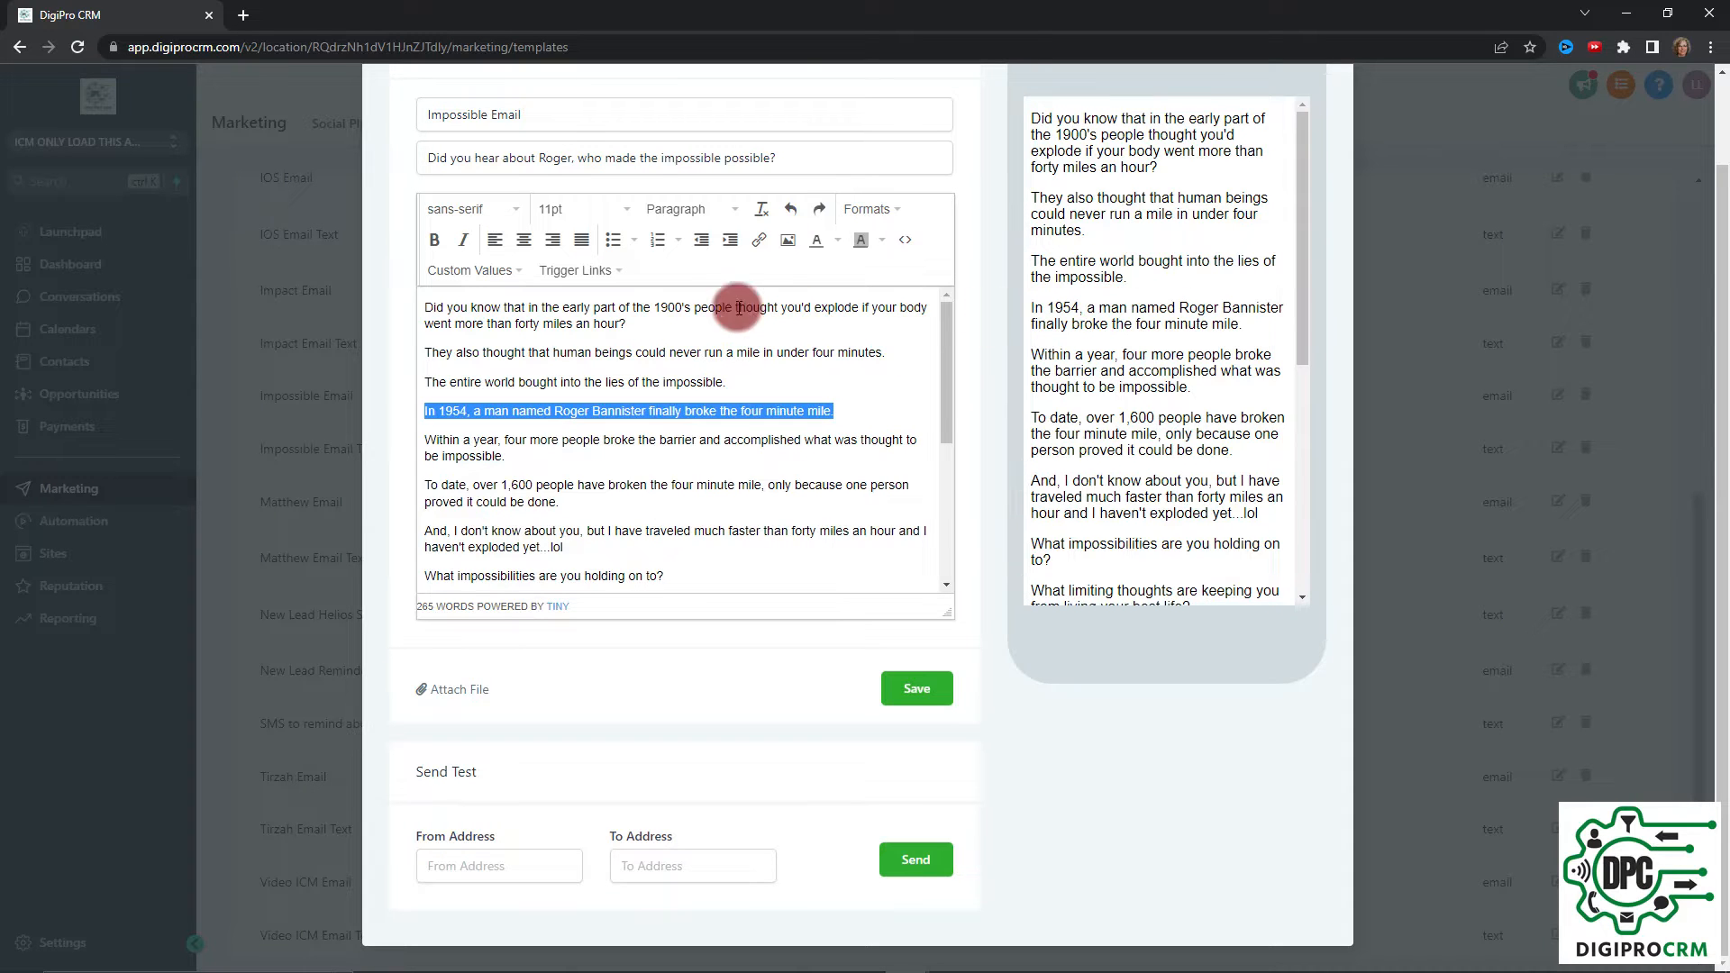
click(563, 209)
click(557, 397)
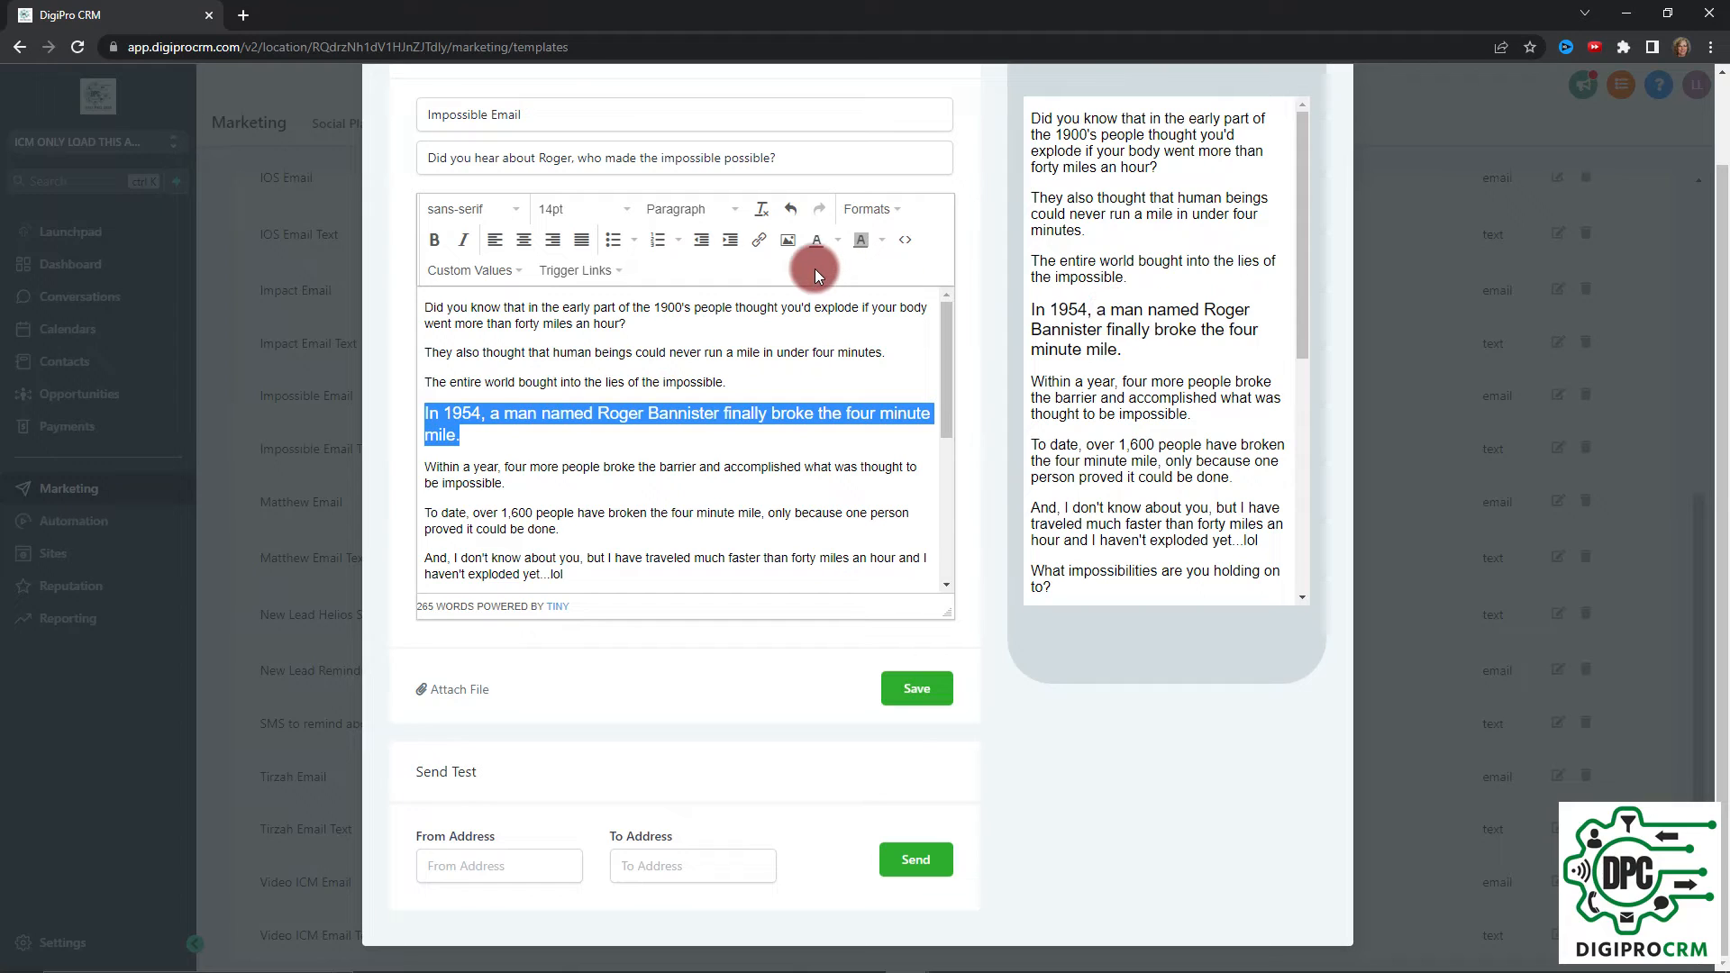
key(ctrl+z)
Format the opening "Did you know" question as Heading 2 and set it back to Paragraph.
drag(628, 326, 410, 308)
click(696, 222)
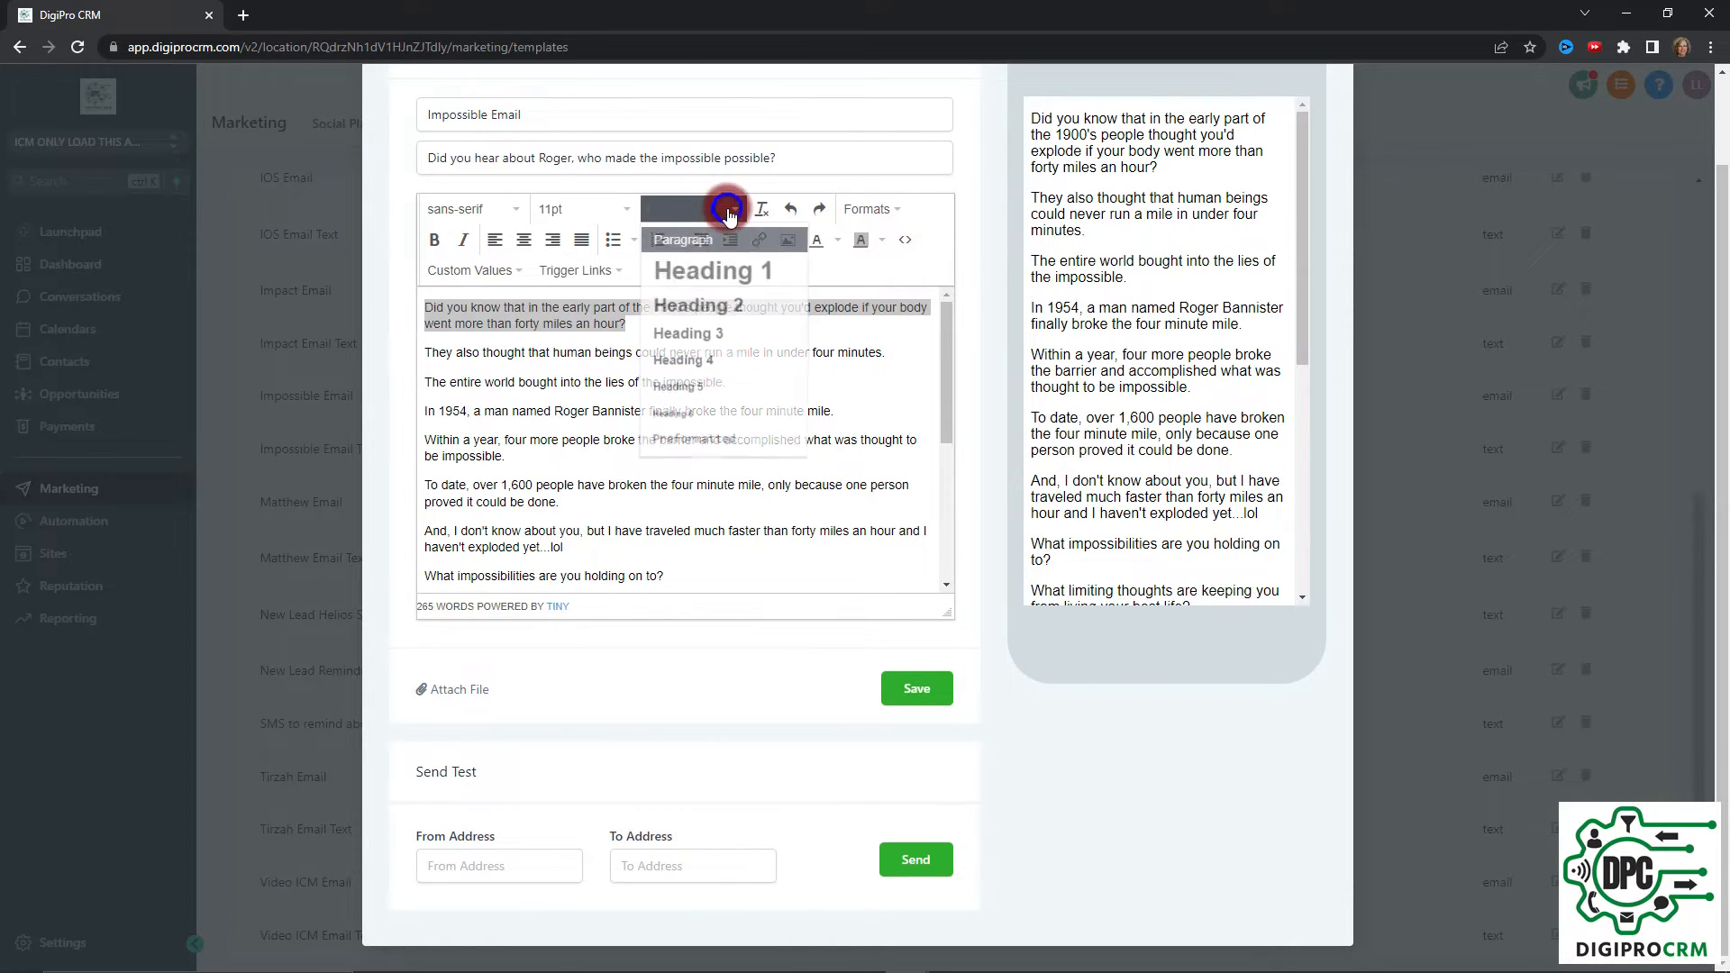
click(733, 295)
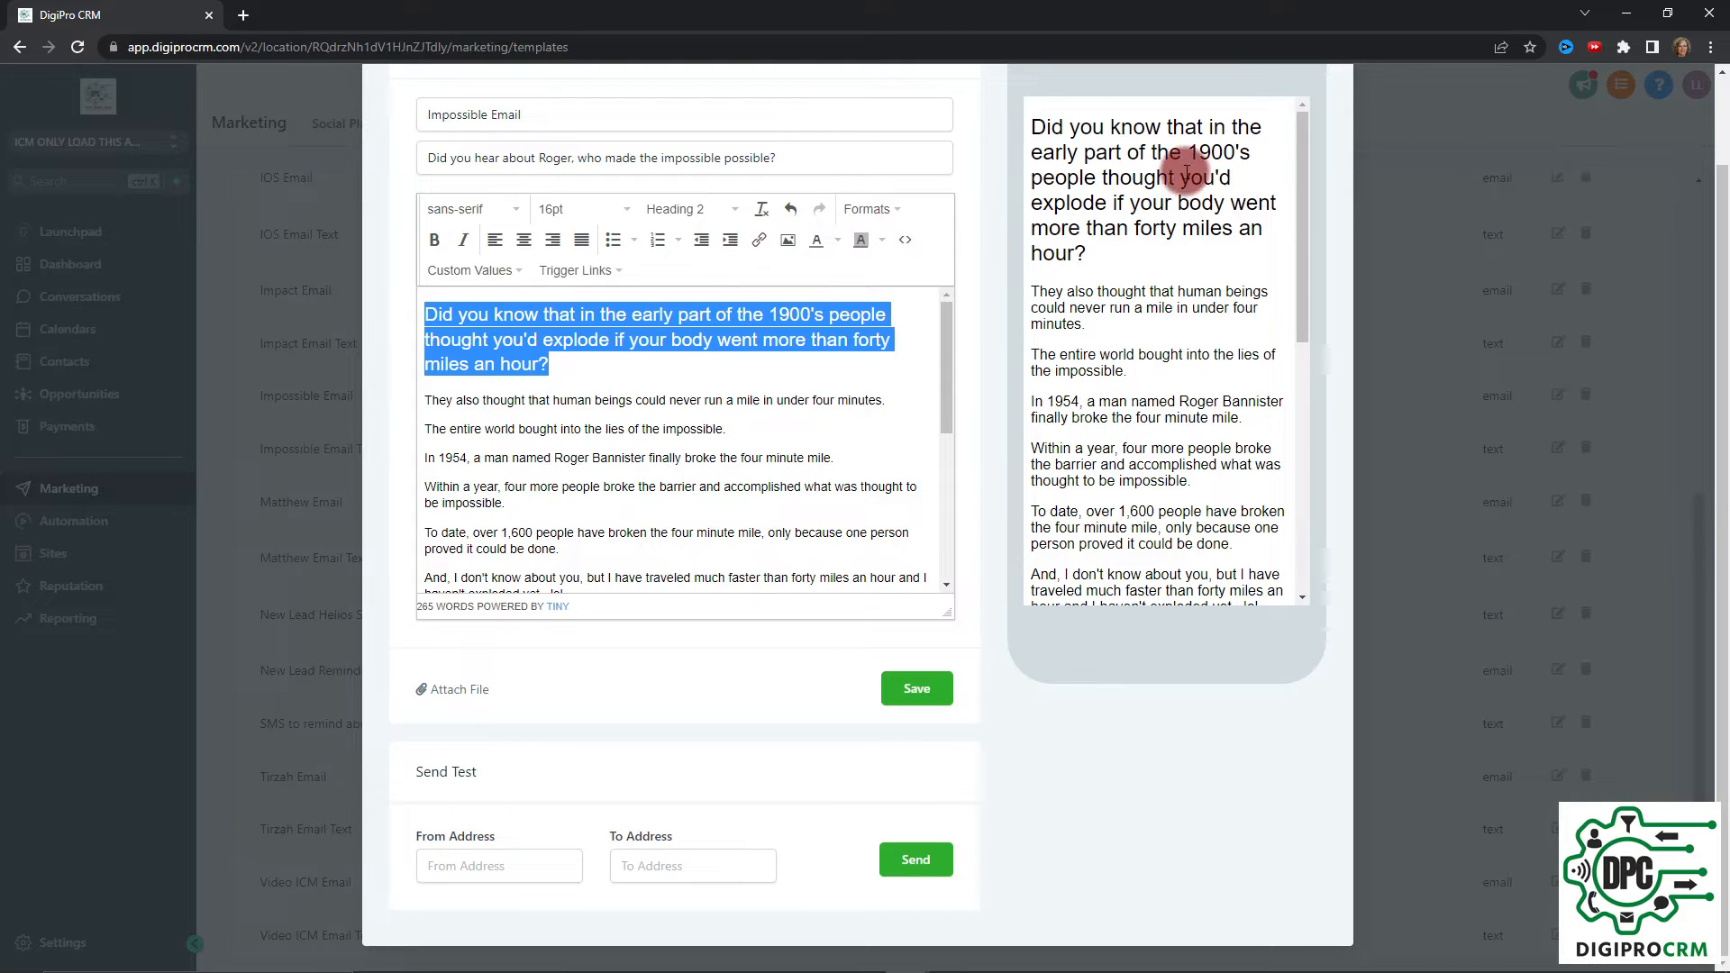
click(720, 209)
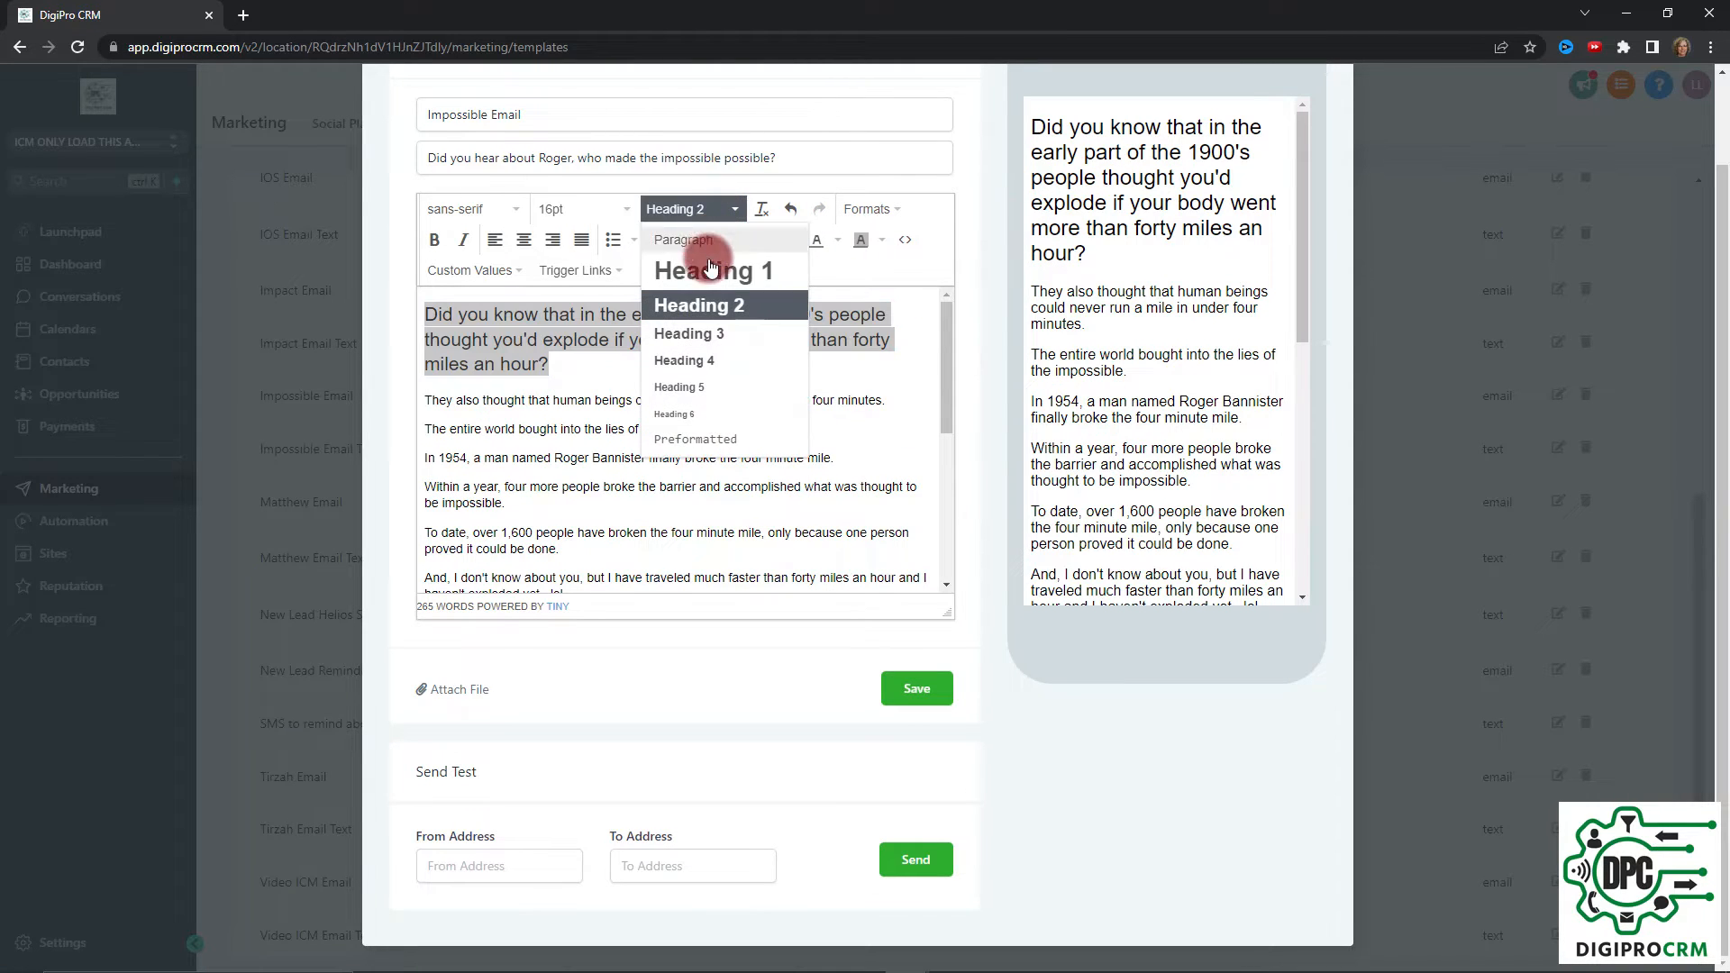
click(708, 242)
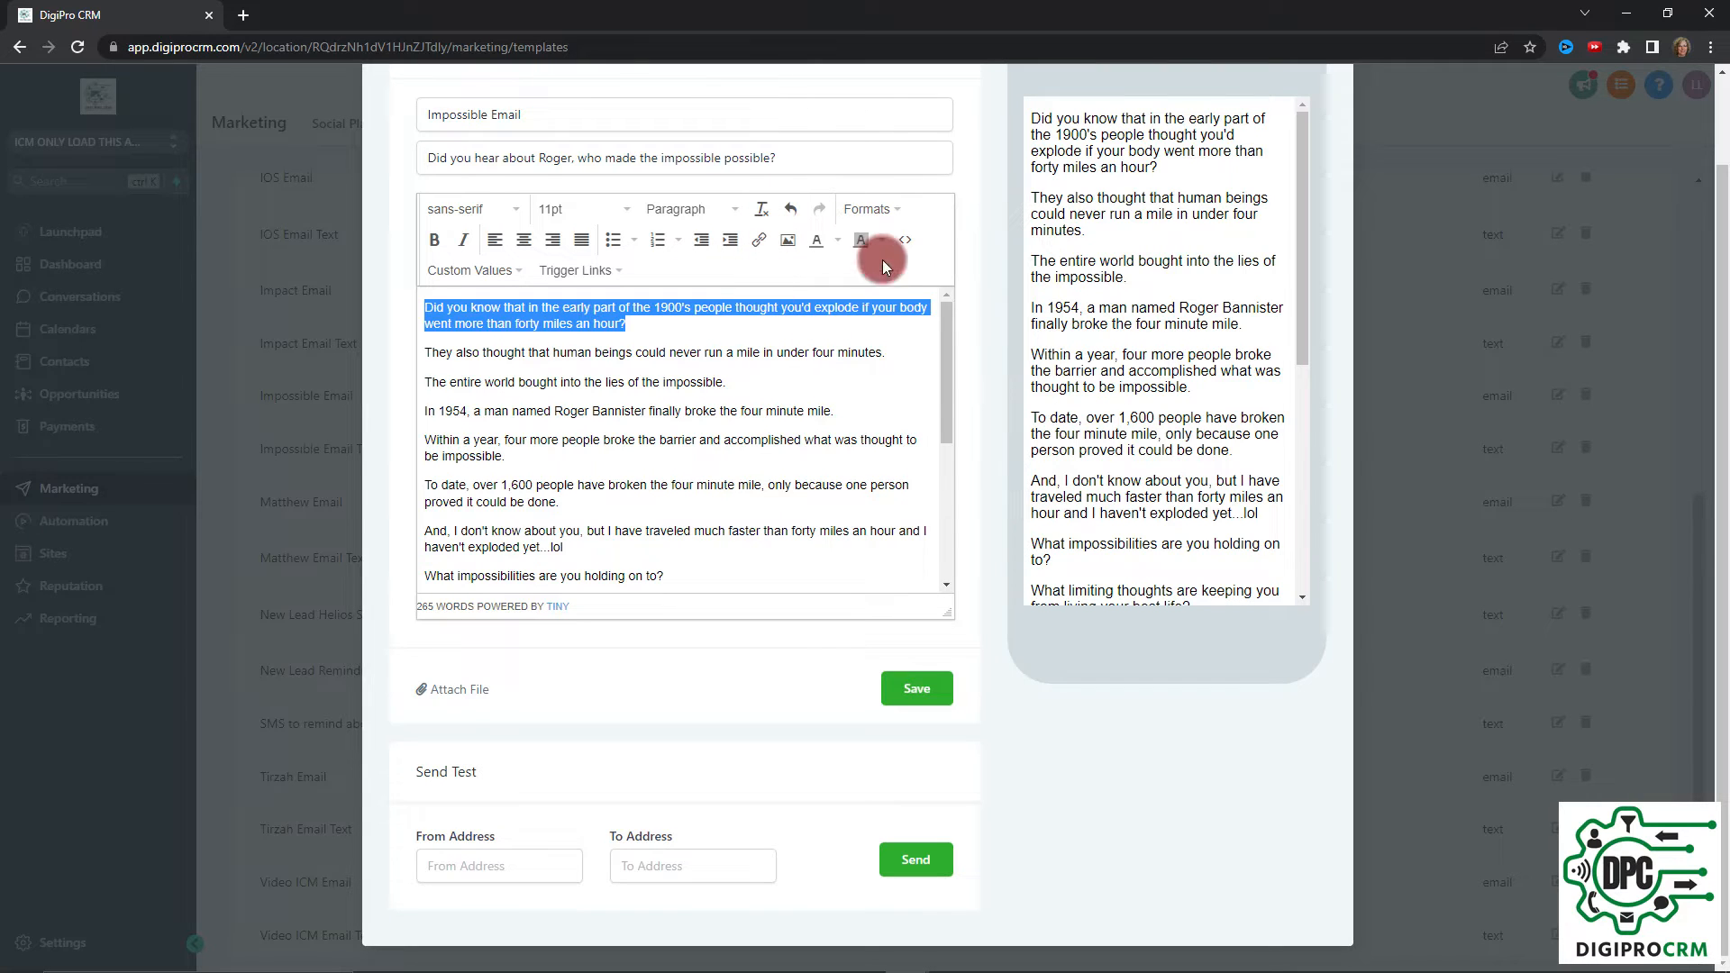
Try an orange text color on the opening "Did you know" question and undo the color change.
click(900, 216)
mouse_move(894, 270)
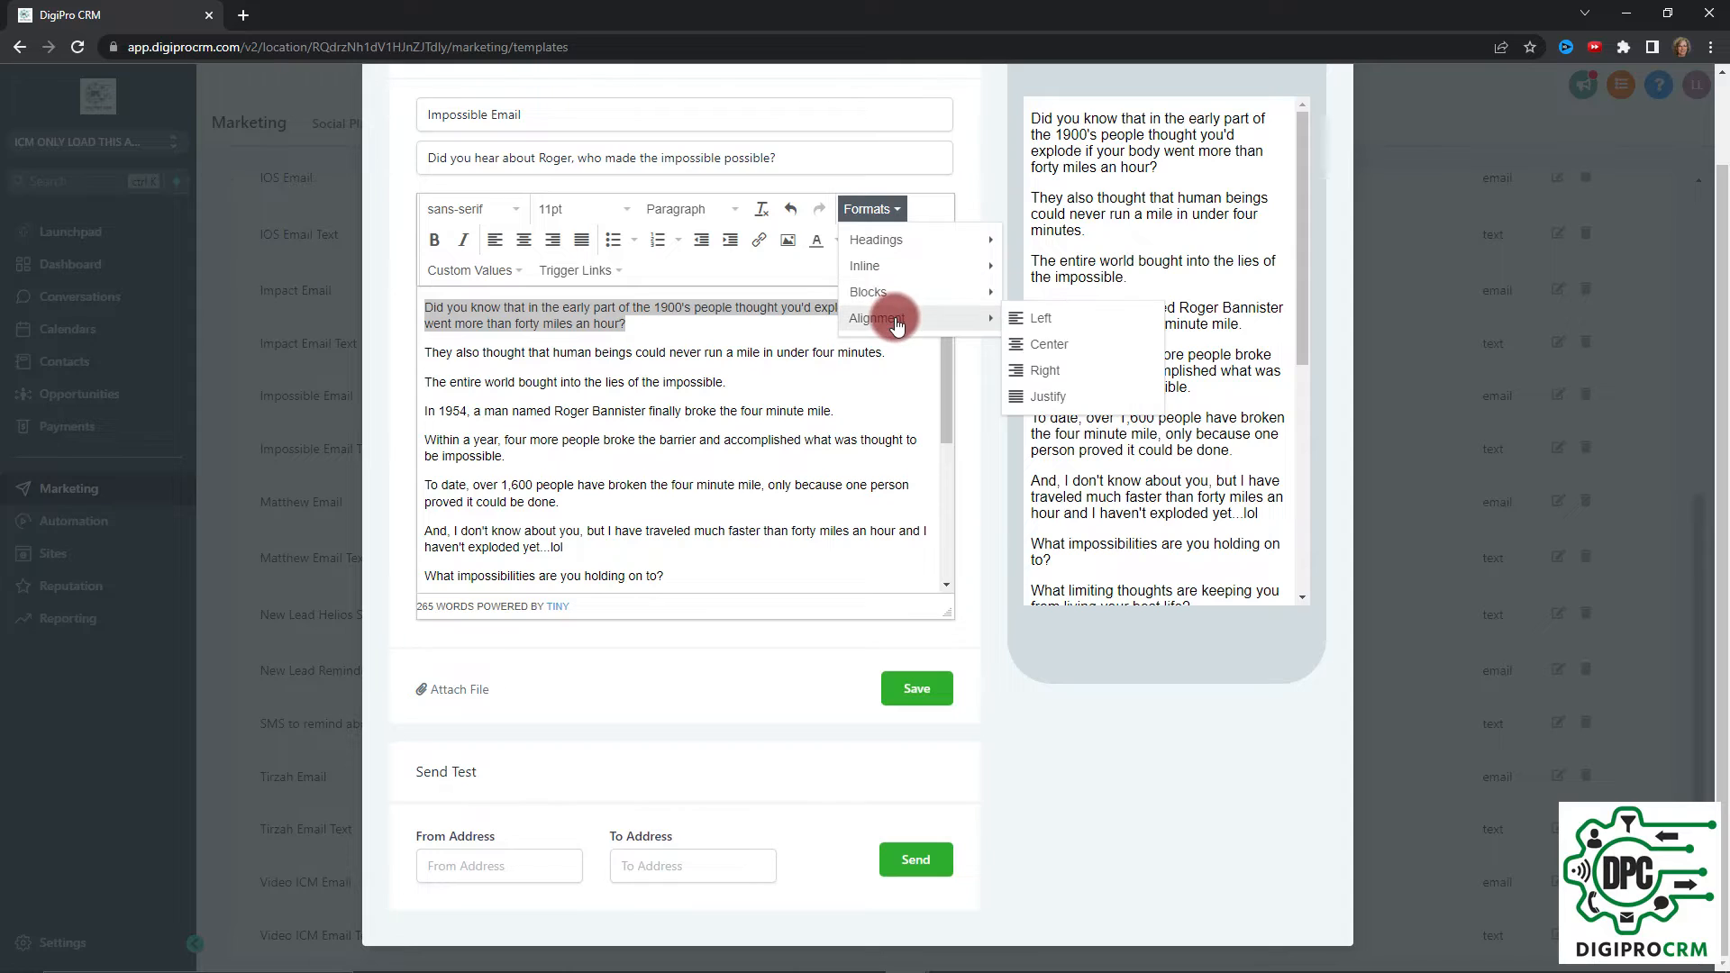
click(835, 239)
click(782, 291)
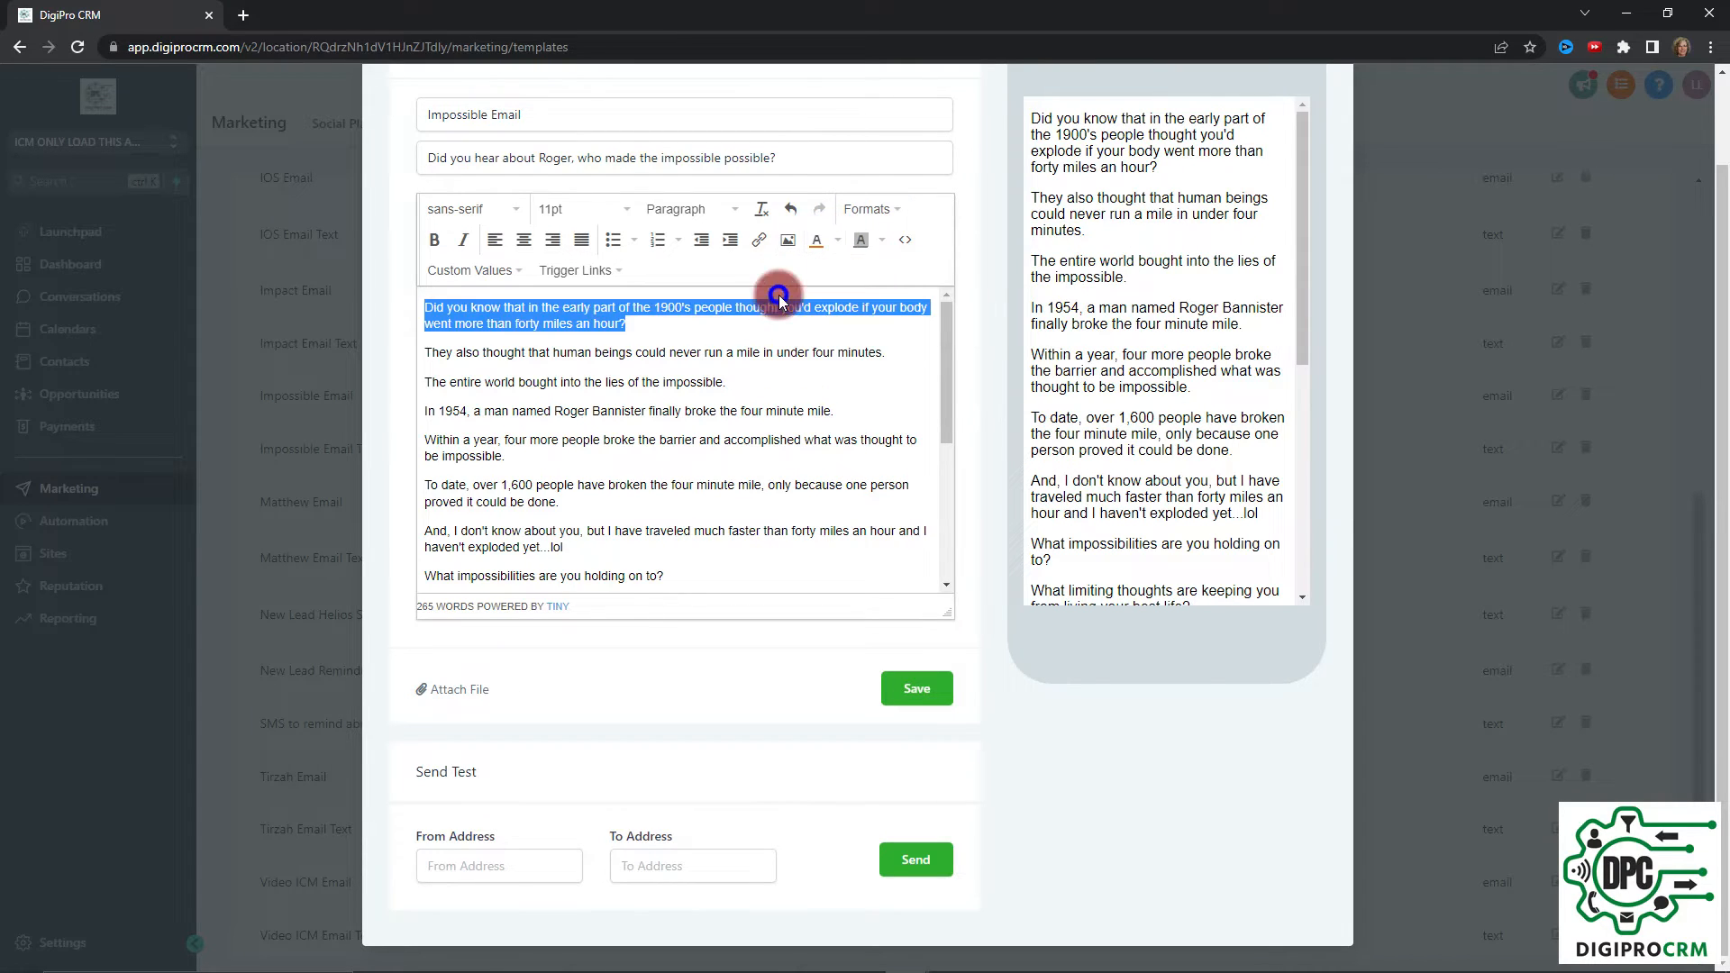
click(718, 330)
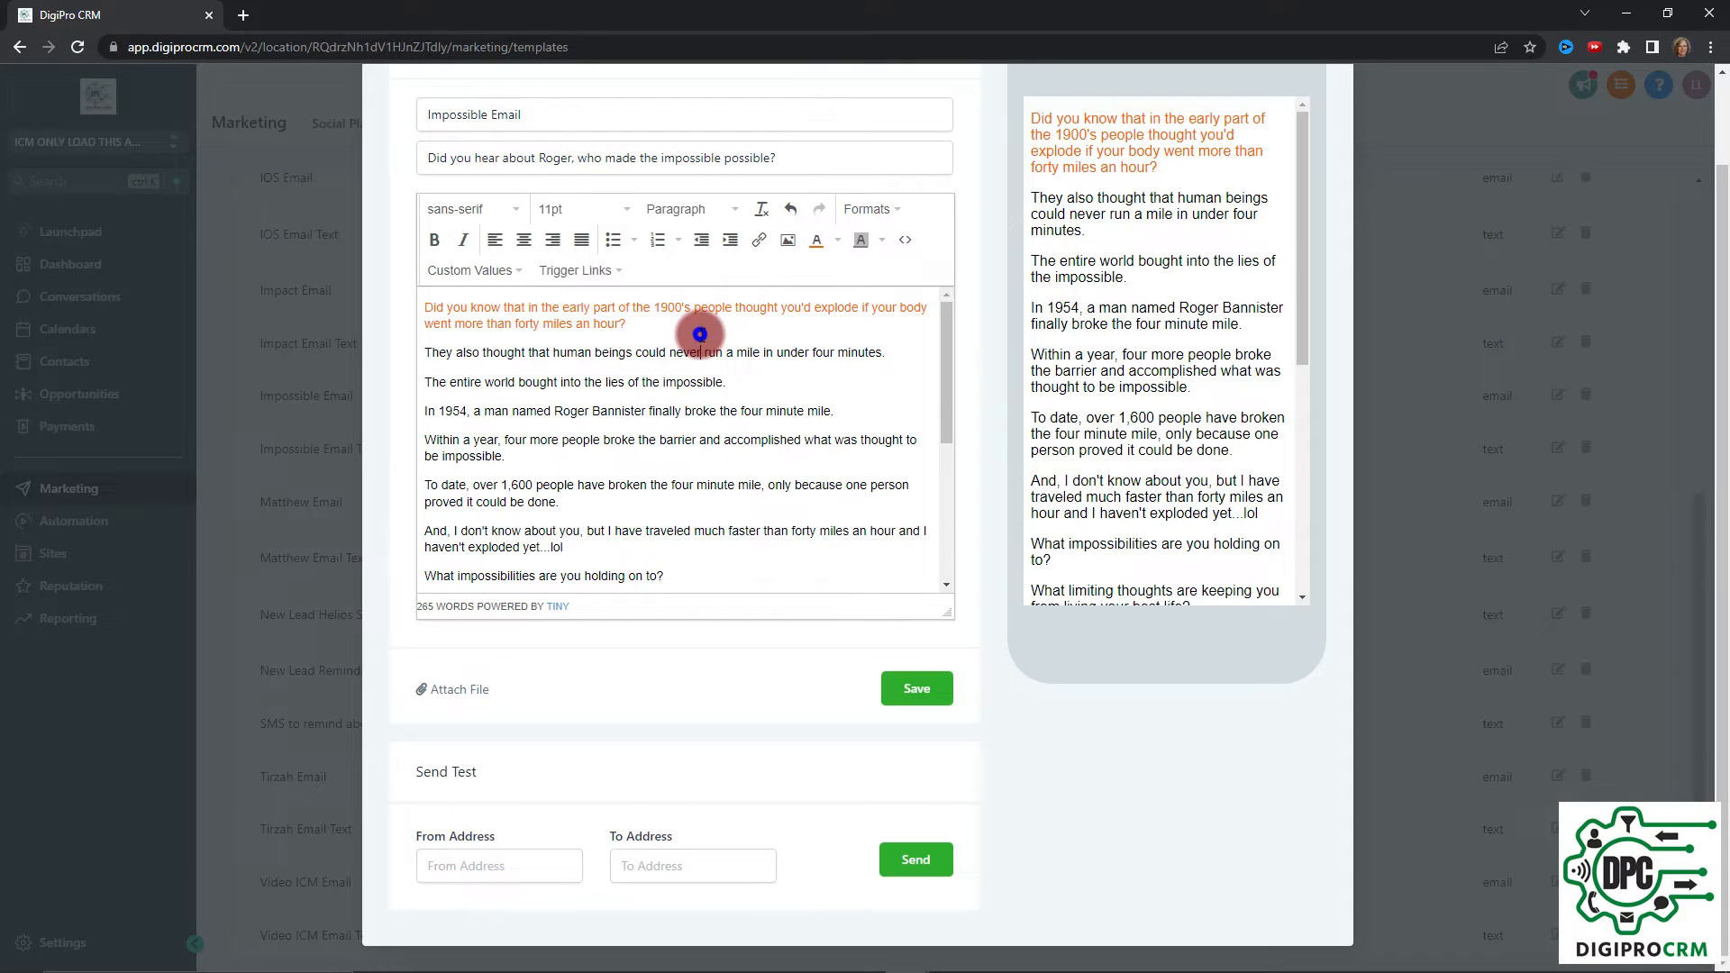
click(836, 239)
click(885, 277)
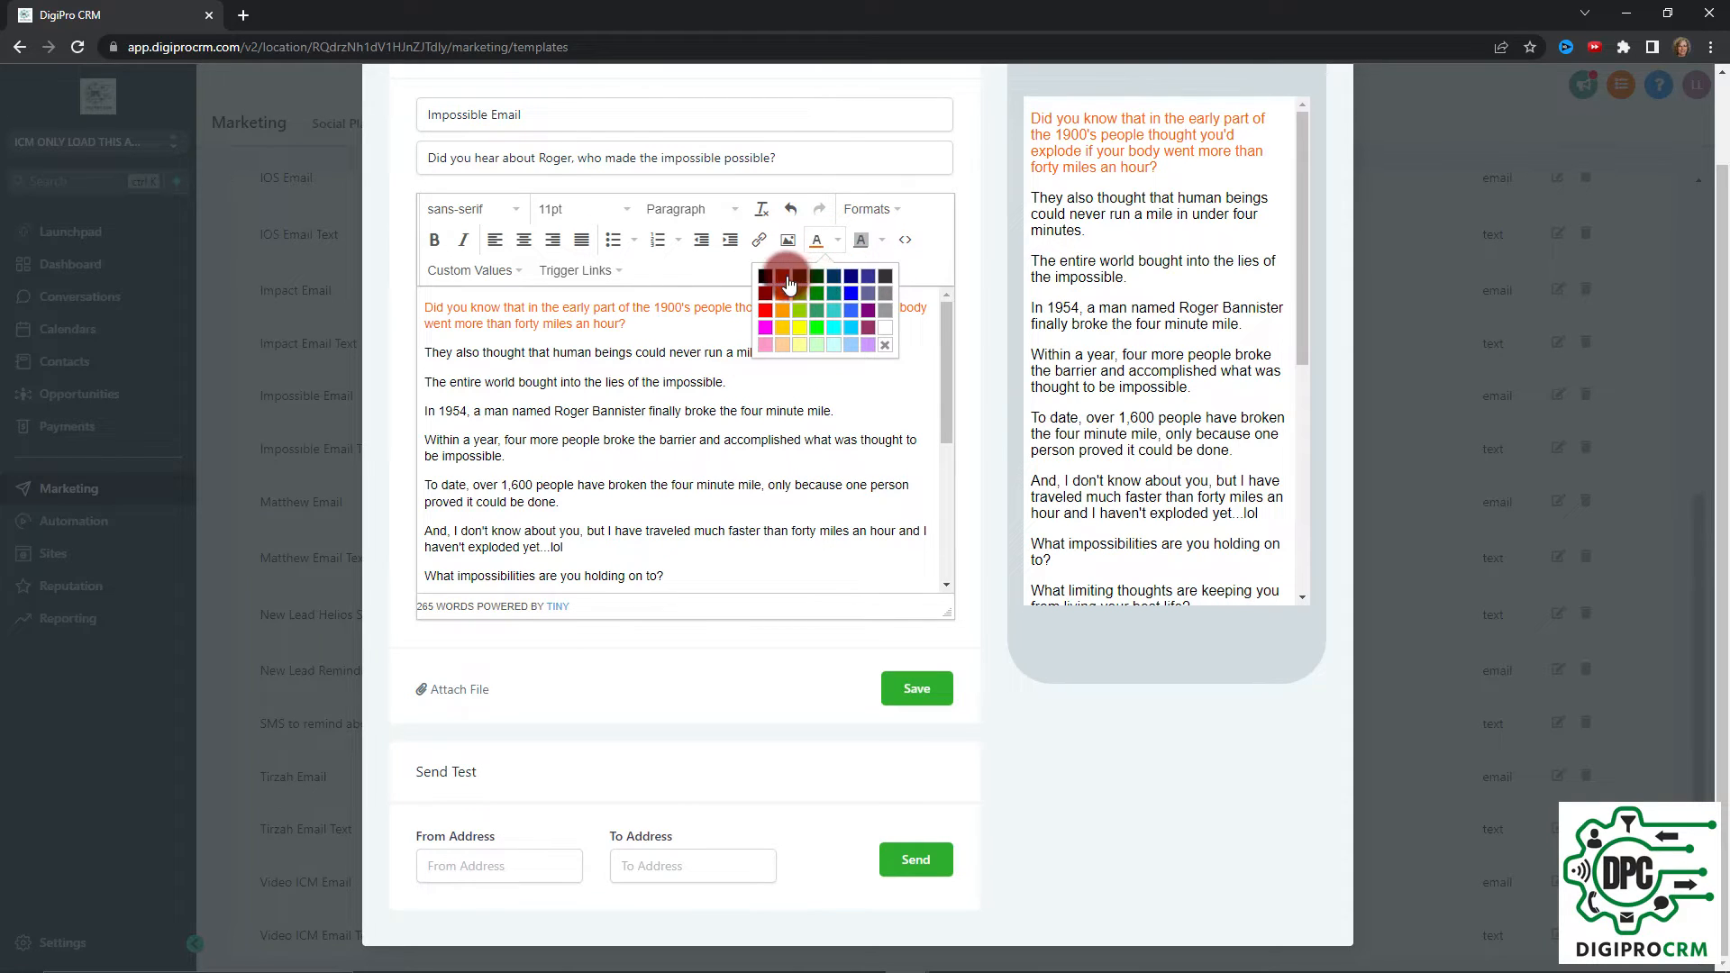
click(657, 331)
drag(658, 330, 483, 293)
click(710, 357)
key(ctrl+z)
click(708, 354)
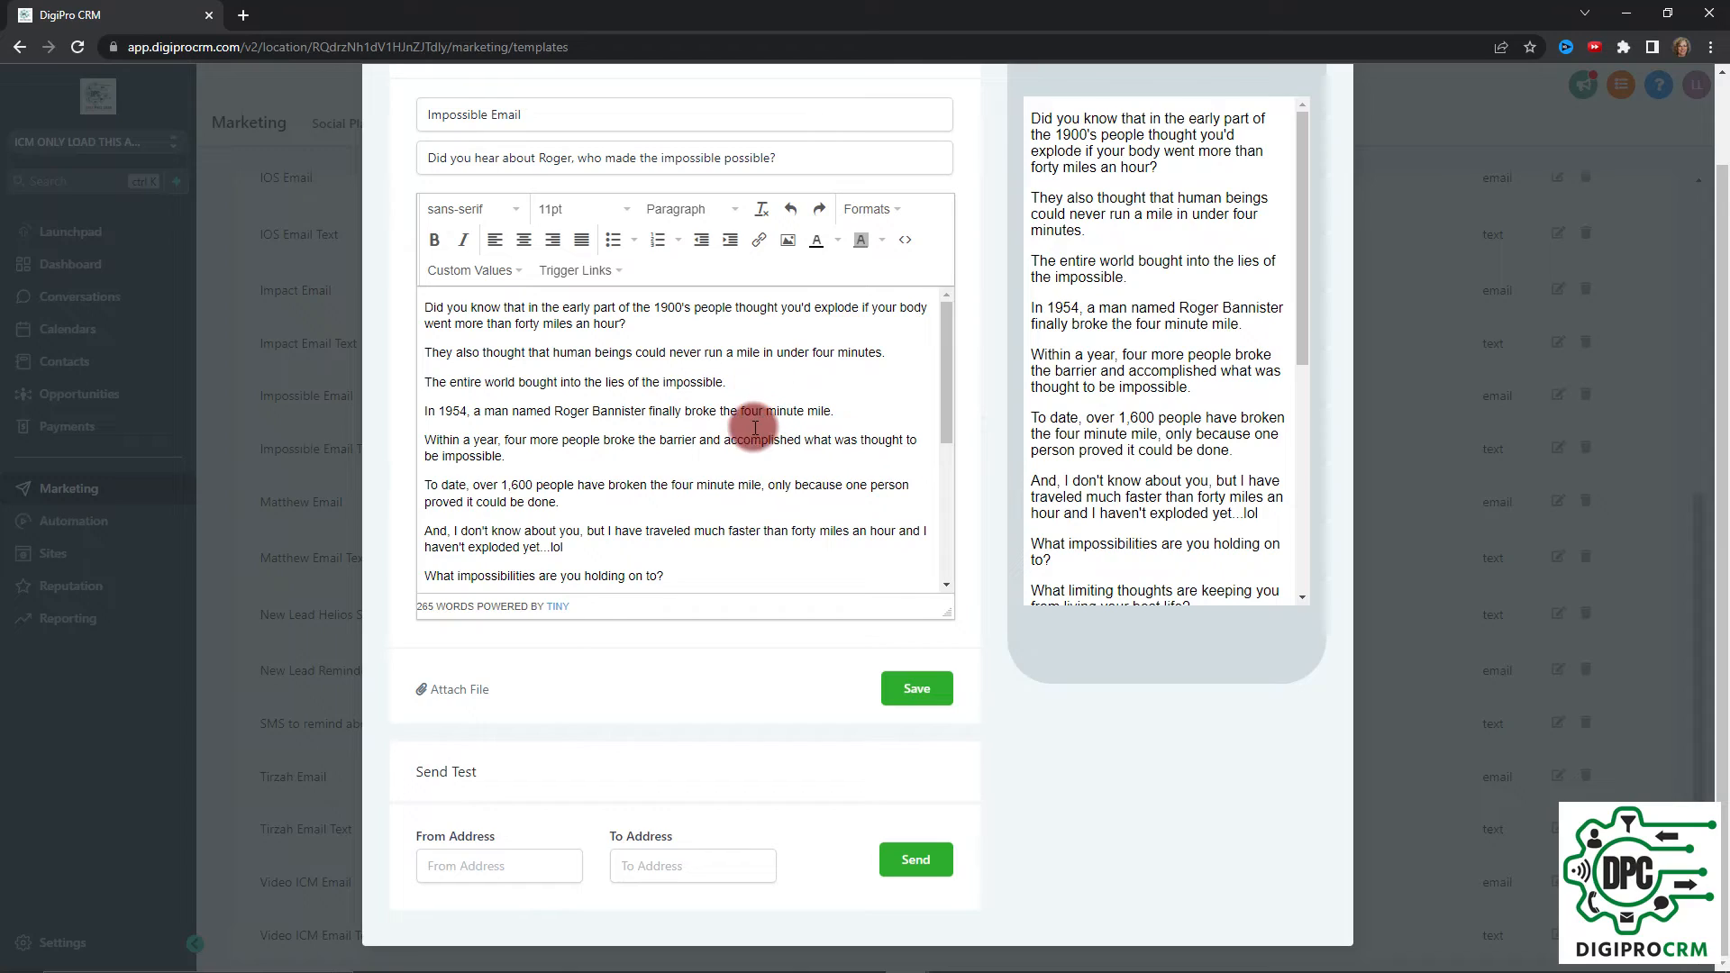
Save the Impossible Email template and return to the beginning of the message templates list.
scroll(755, 428, down, 5)
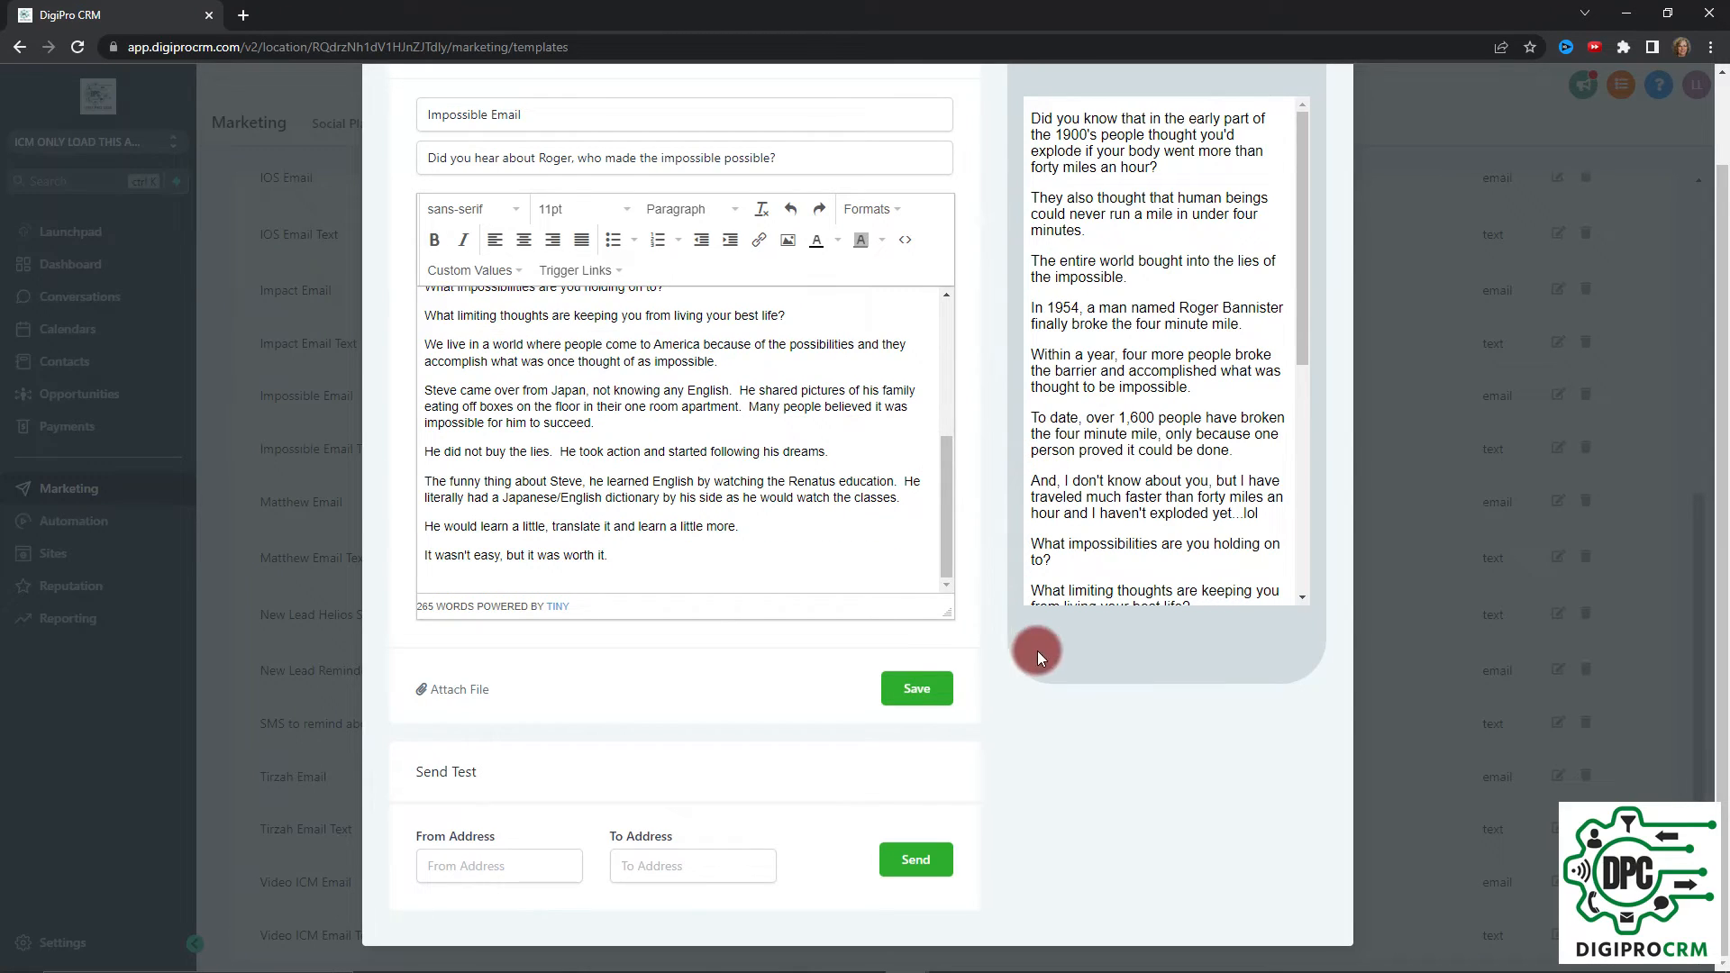
click(917, 689)
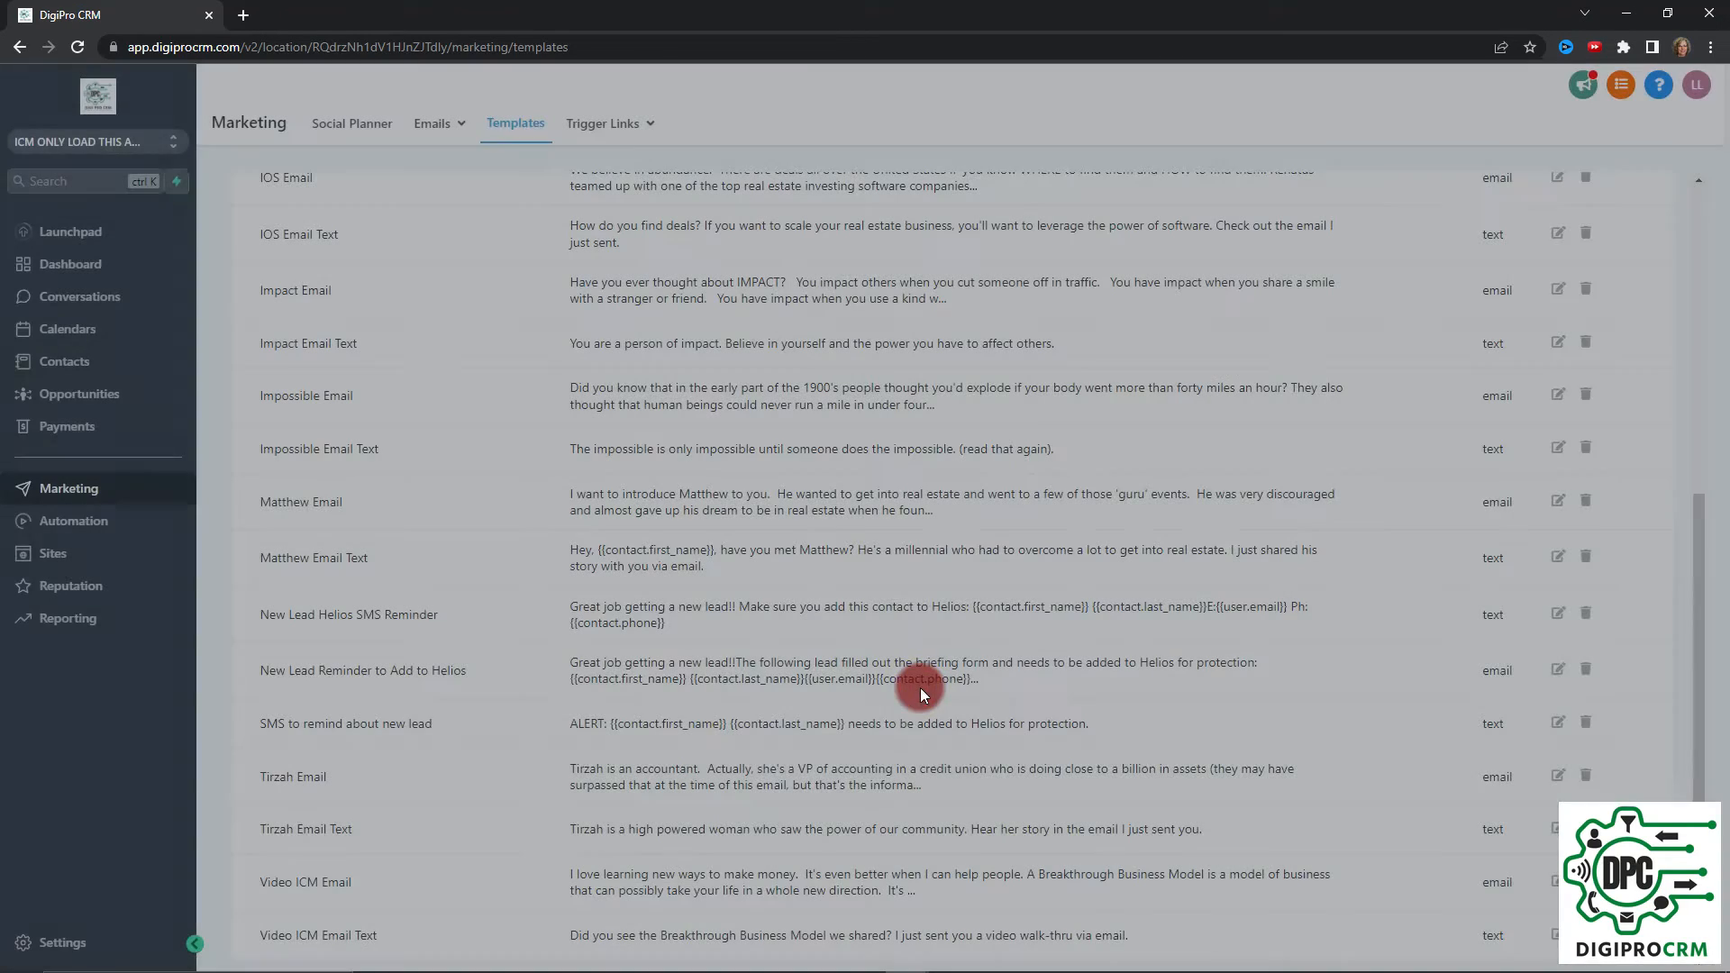
scroll(1388, 322, up, 6)
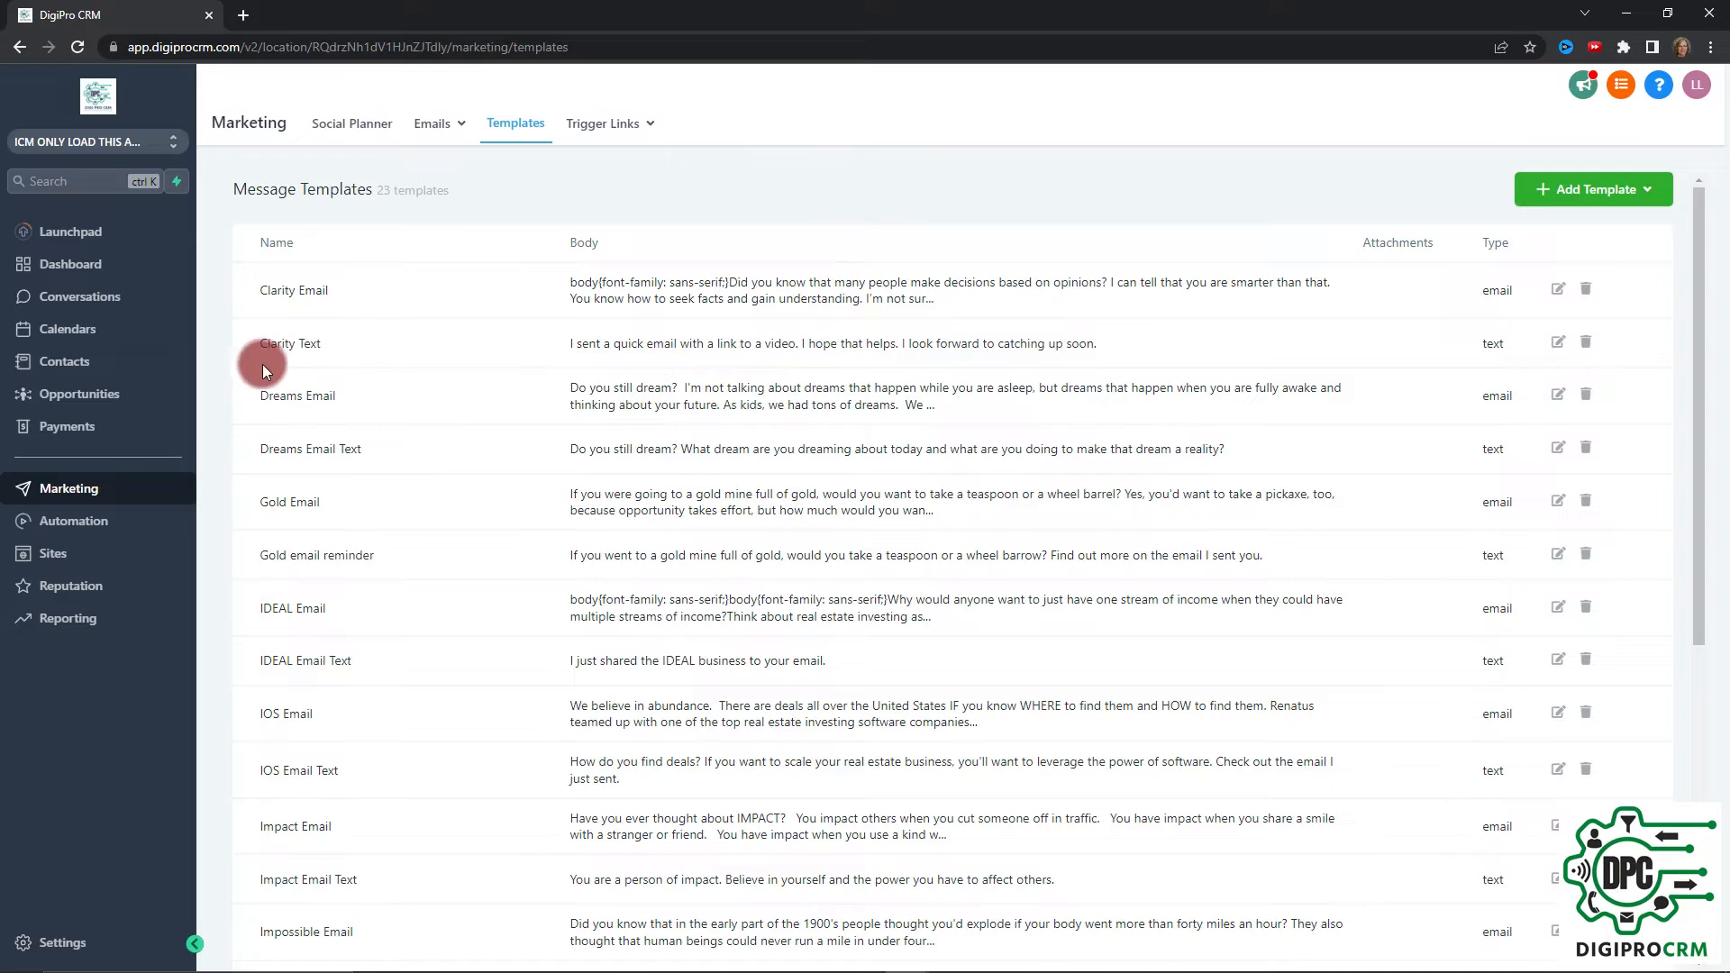
Open the Start Director Sequence workflow in Automation and open its Clarity Email action.
click(78, 537)
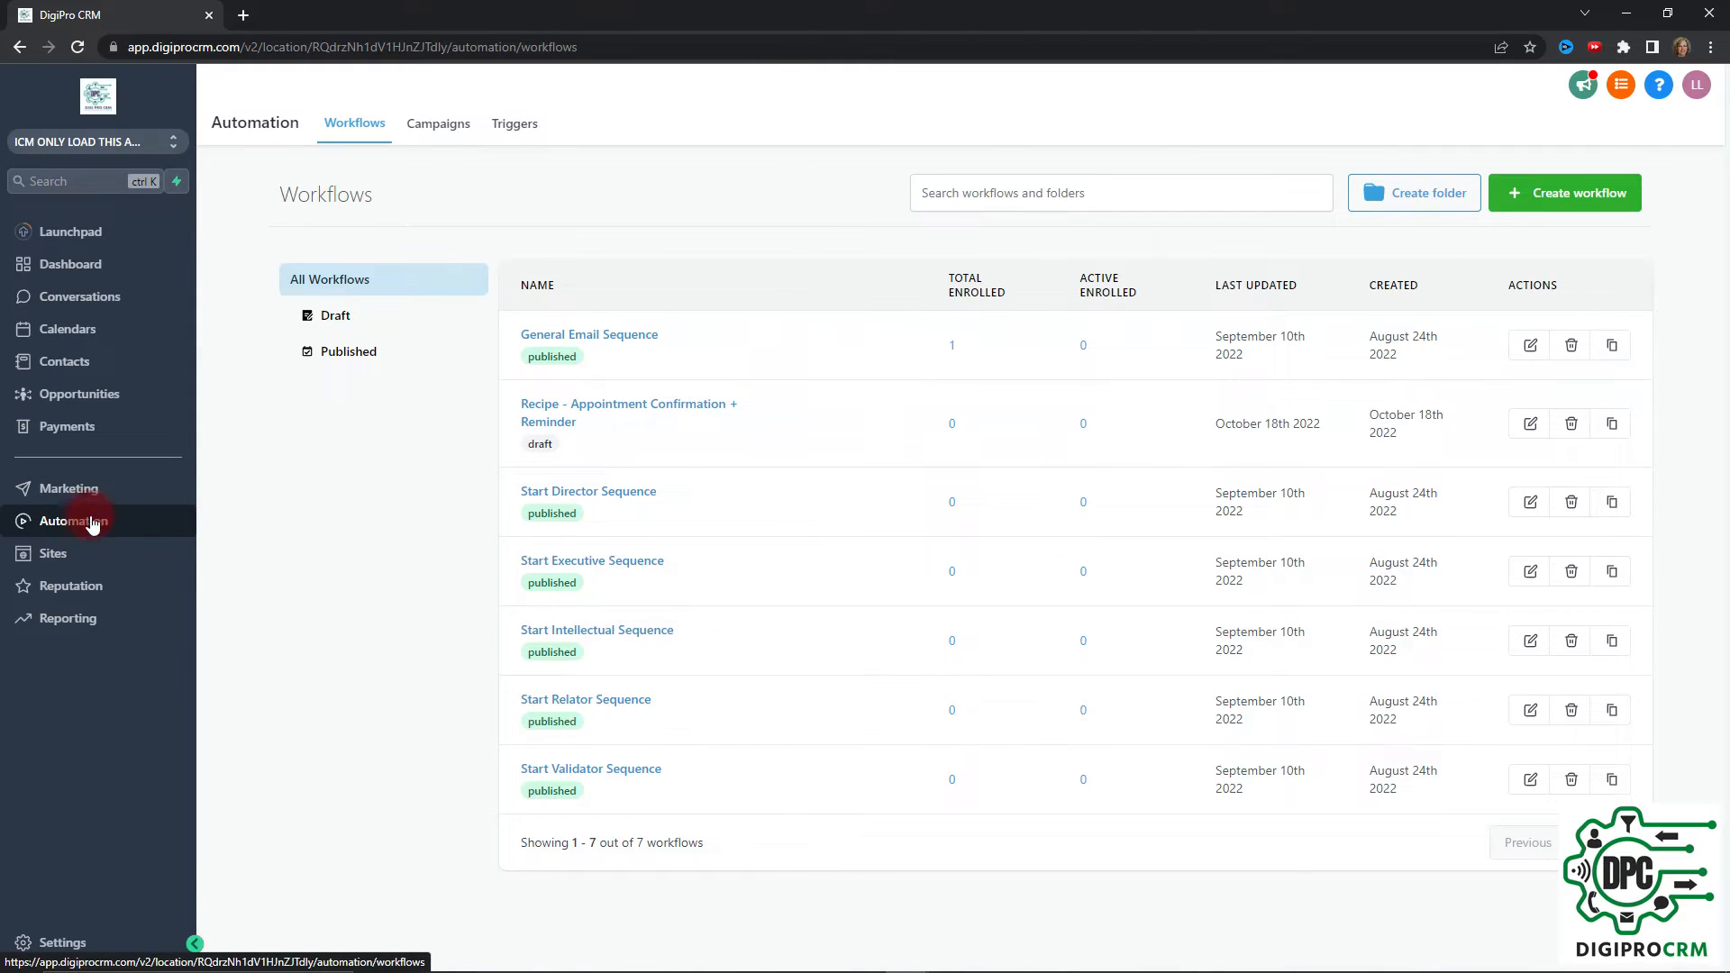
click(626, 495)
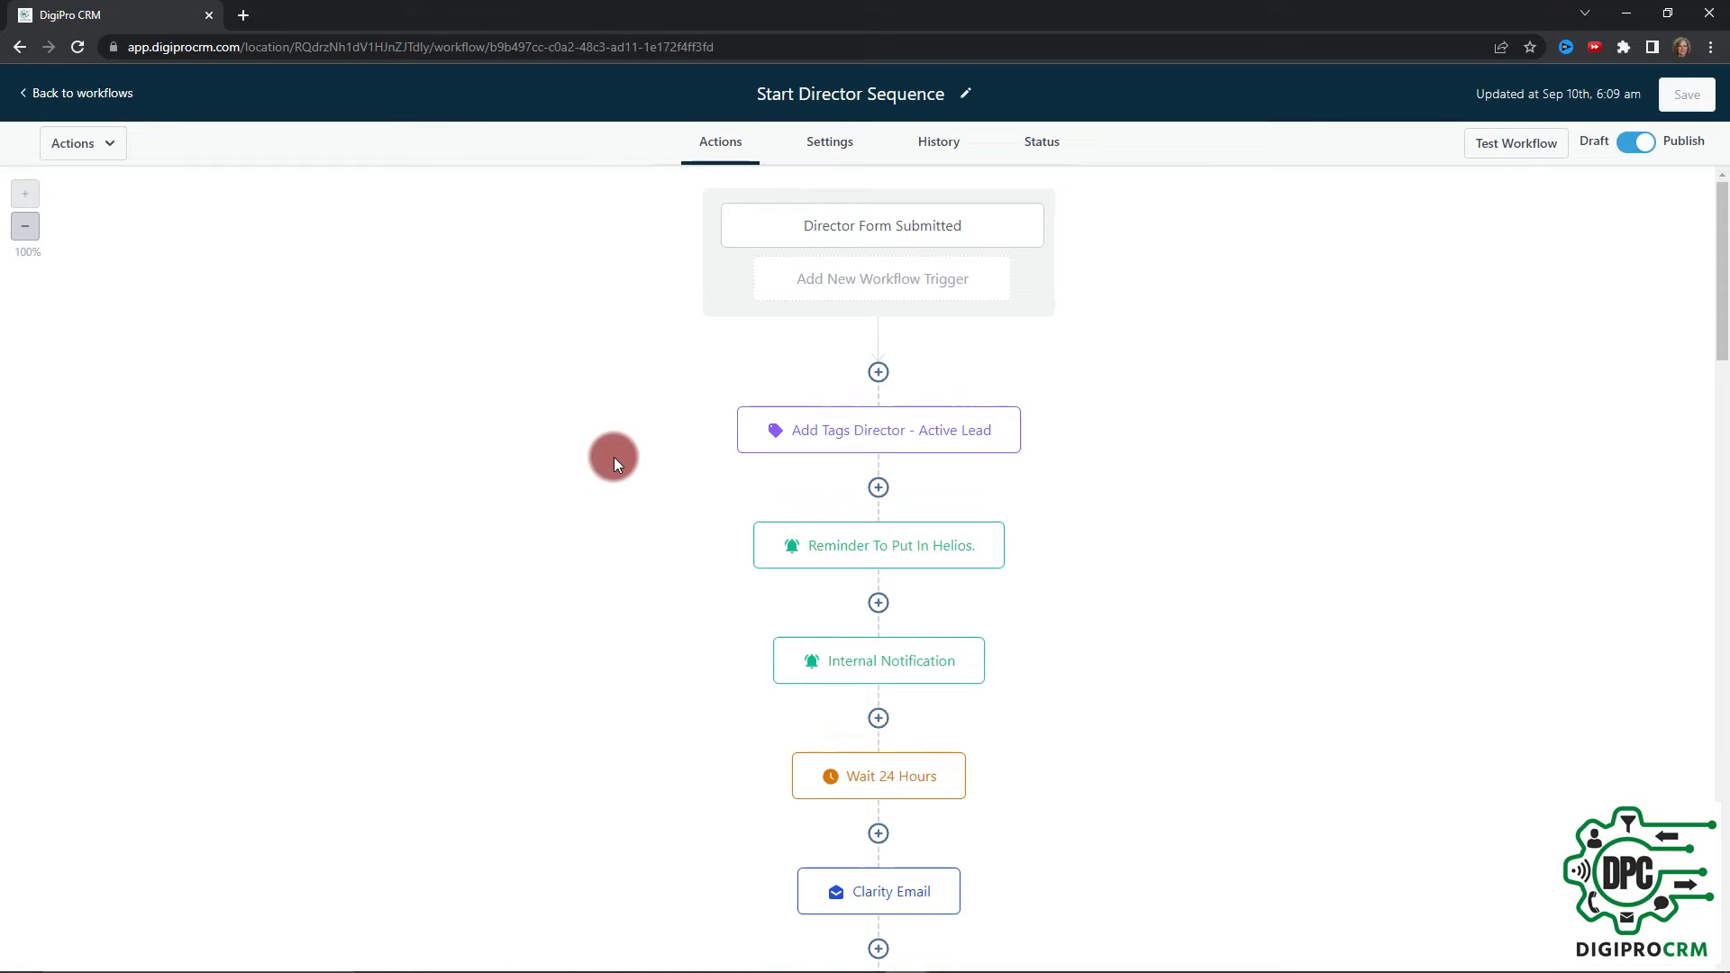
scroll(1169, 434, down, 5)
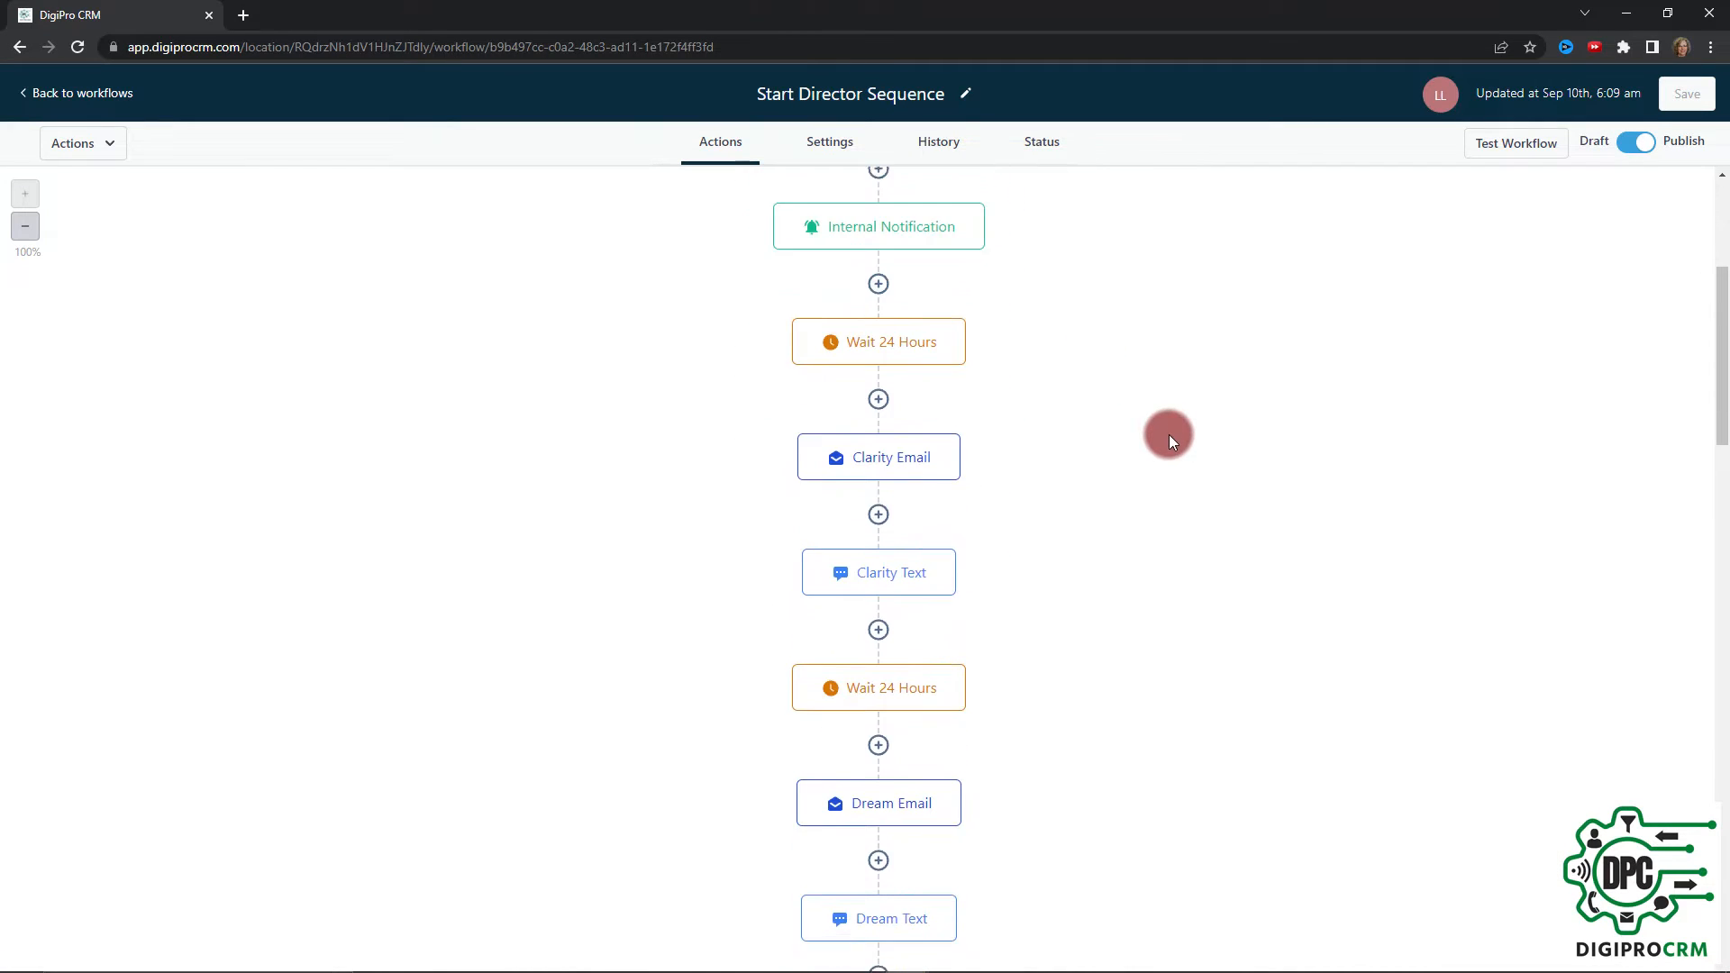
click(892, 413)
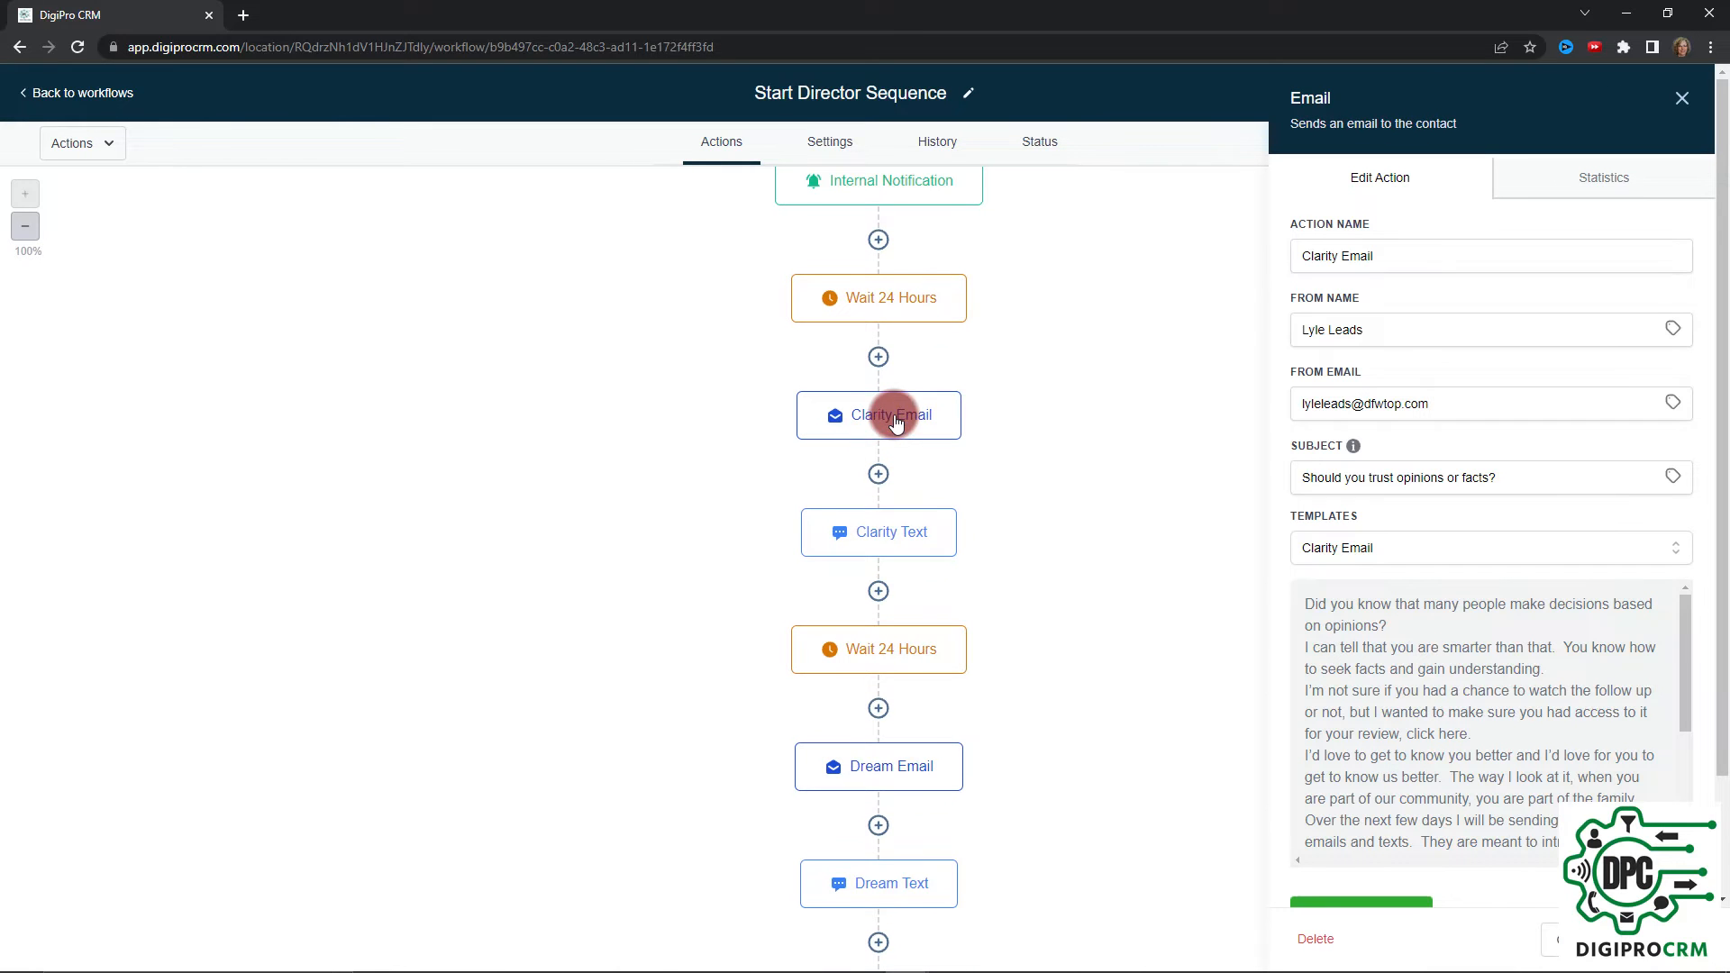
Read the Clarity Email action's message body and look through the email templates available for it.
drag(1417, 671, 1358, 690)
drag(1403, 619, 1412, 768)
click(1403, 647)
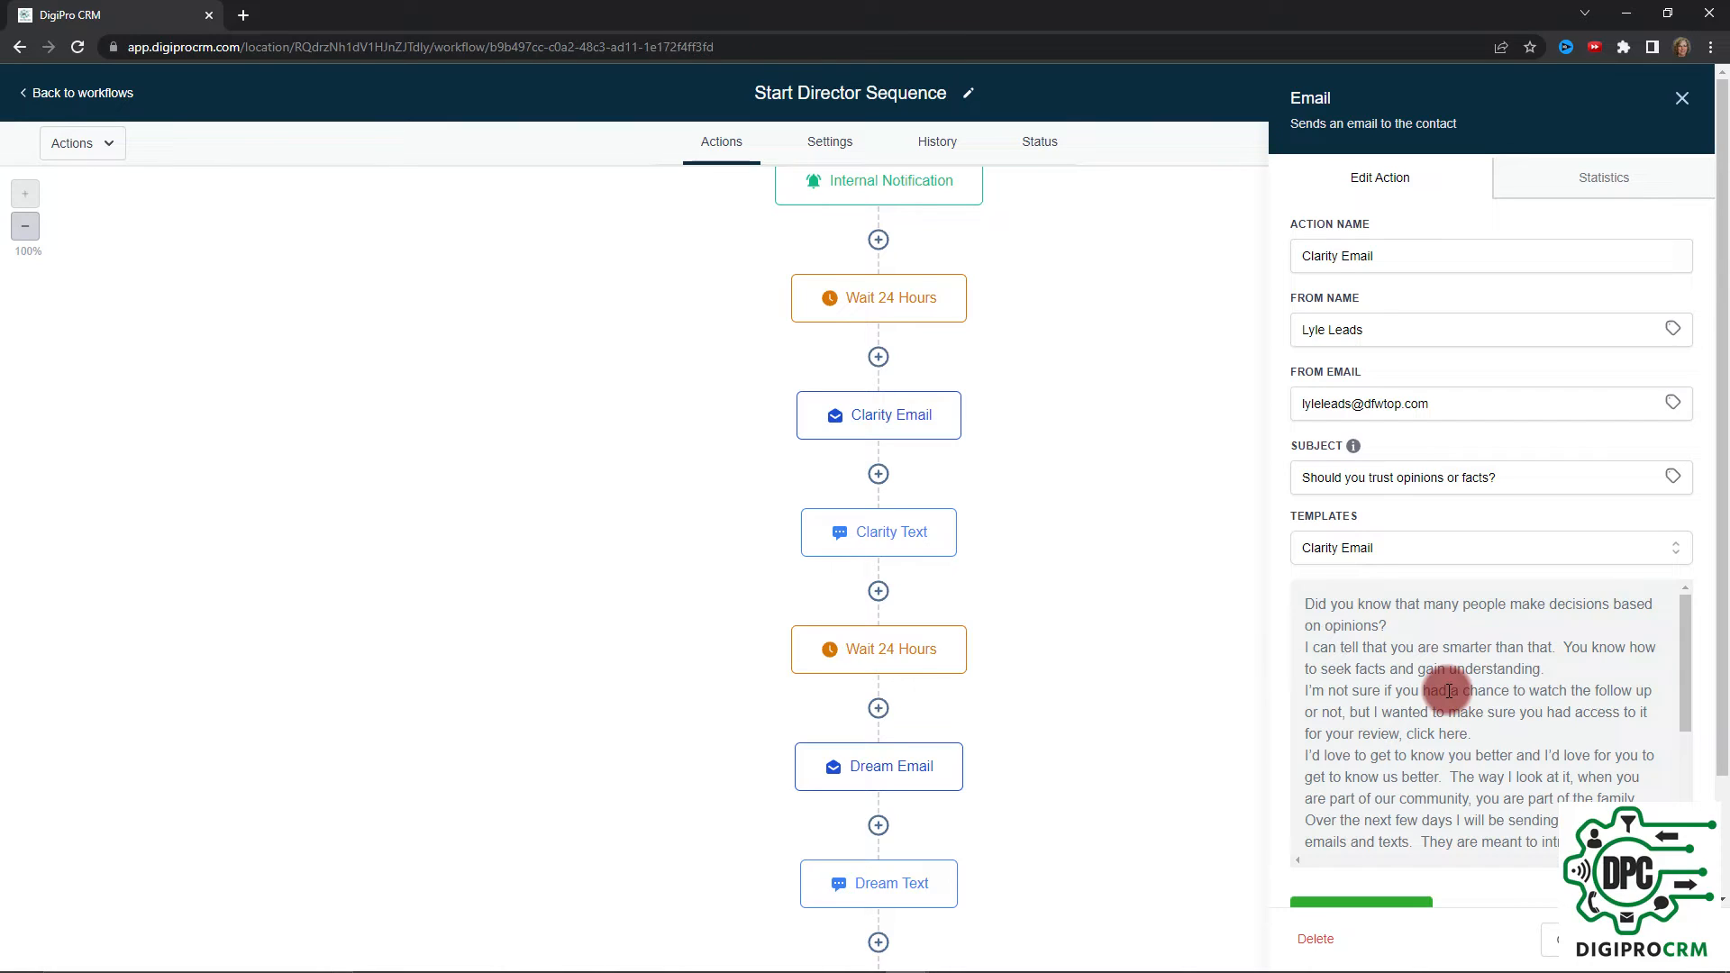
click(1462, 548)
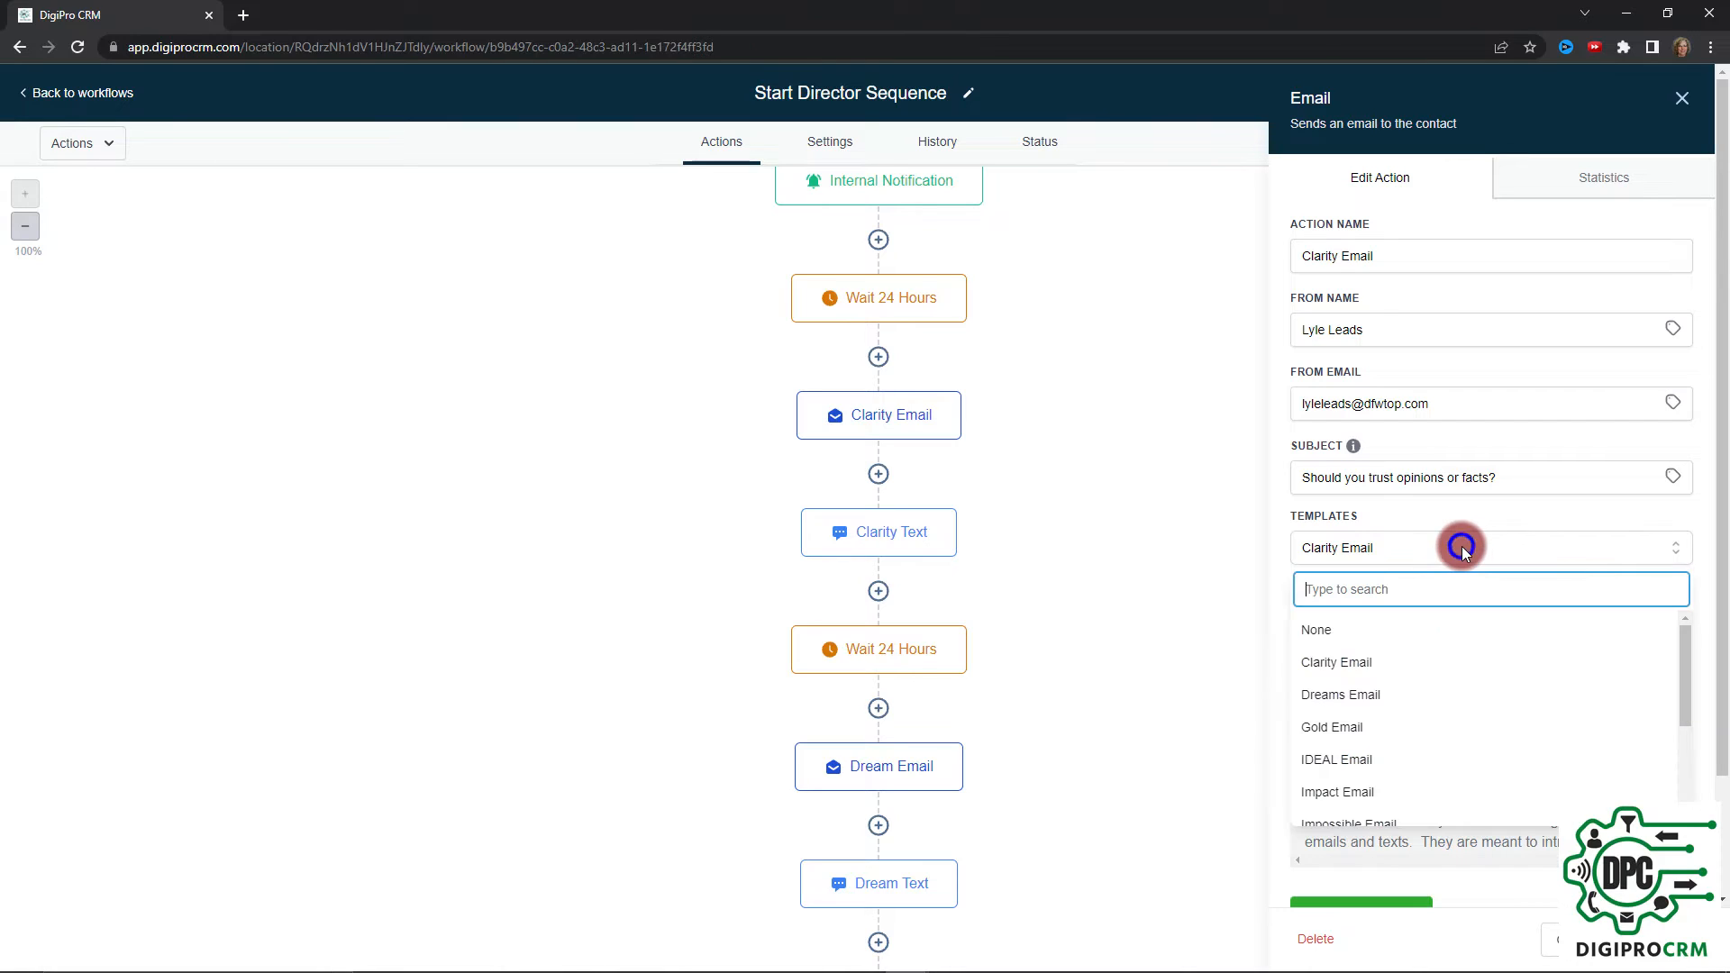
click(1208, 557)
click(1527, 547)
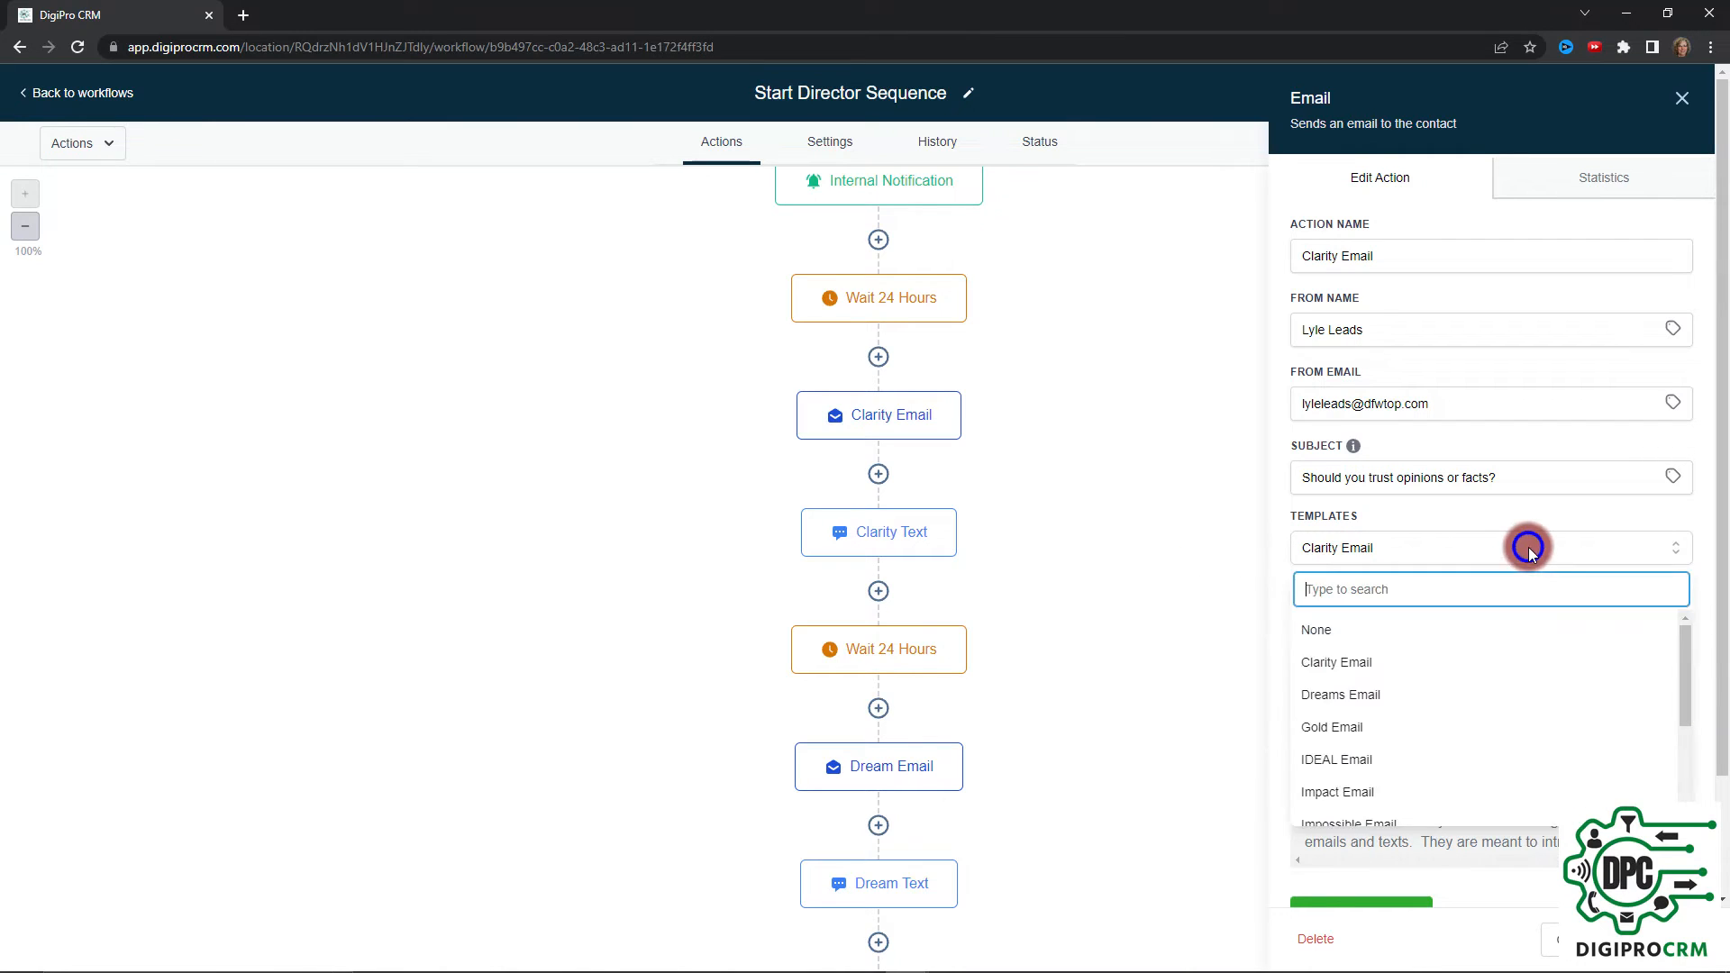
scroll(1385, 722, down, 3)
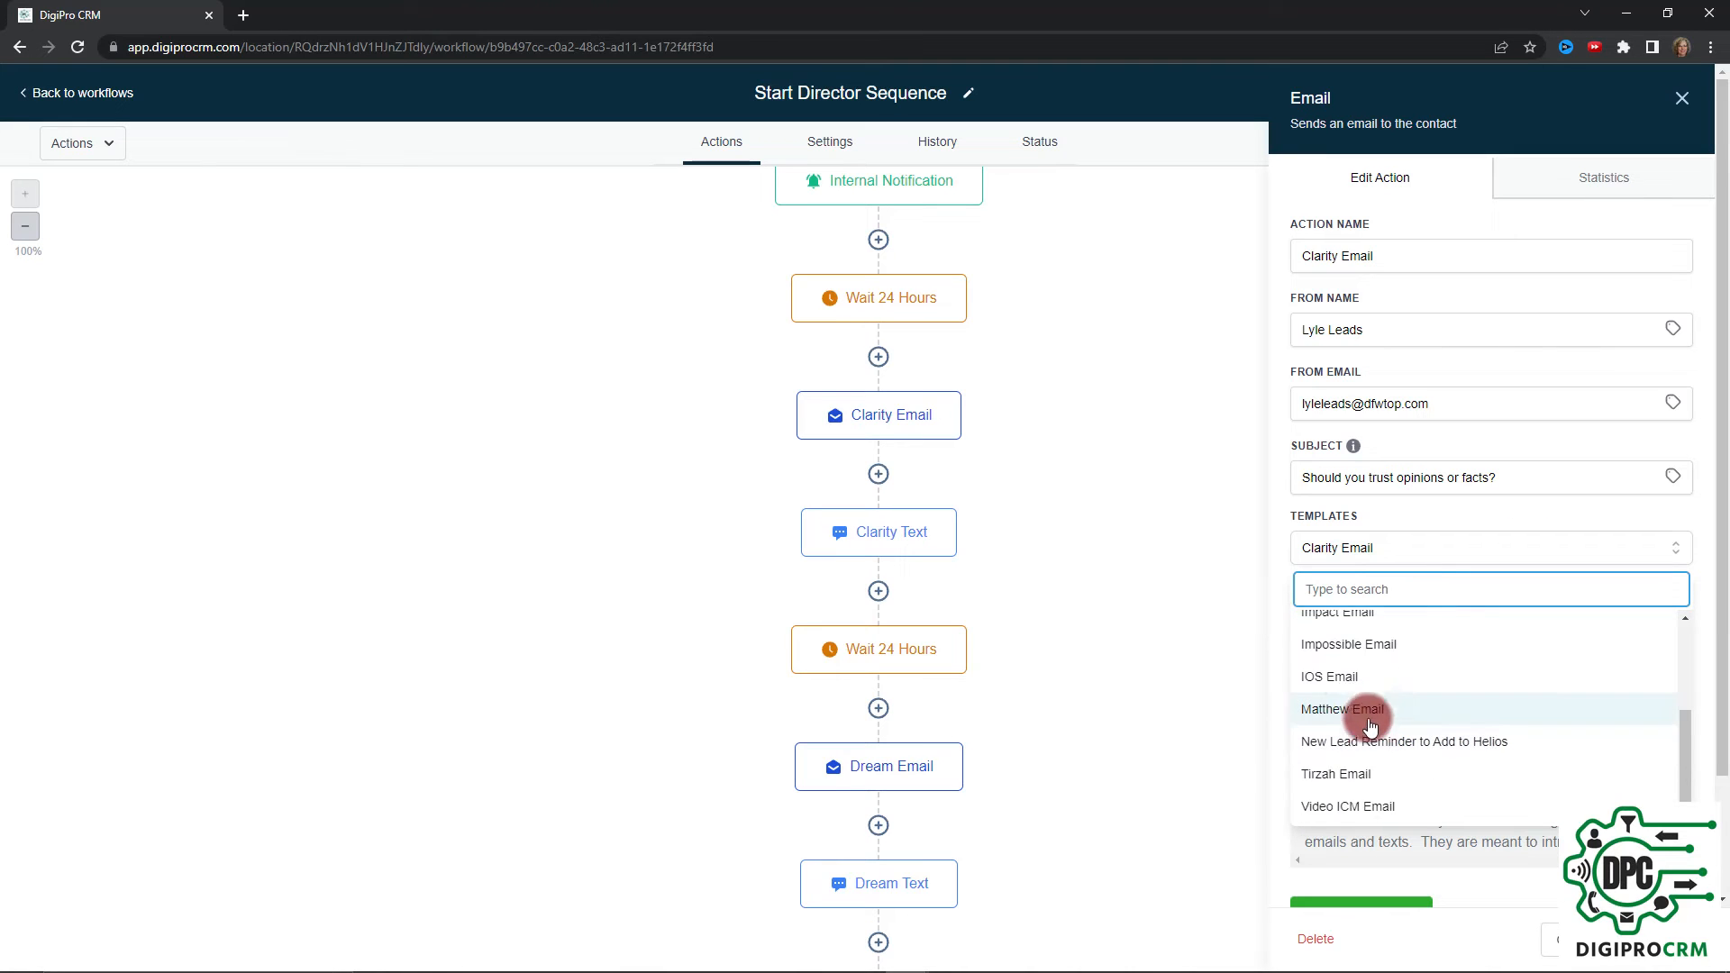
click(1177, 640)
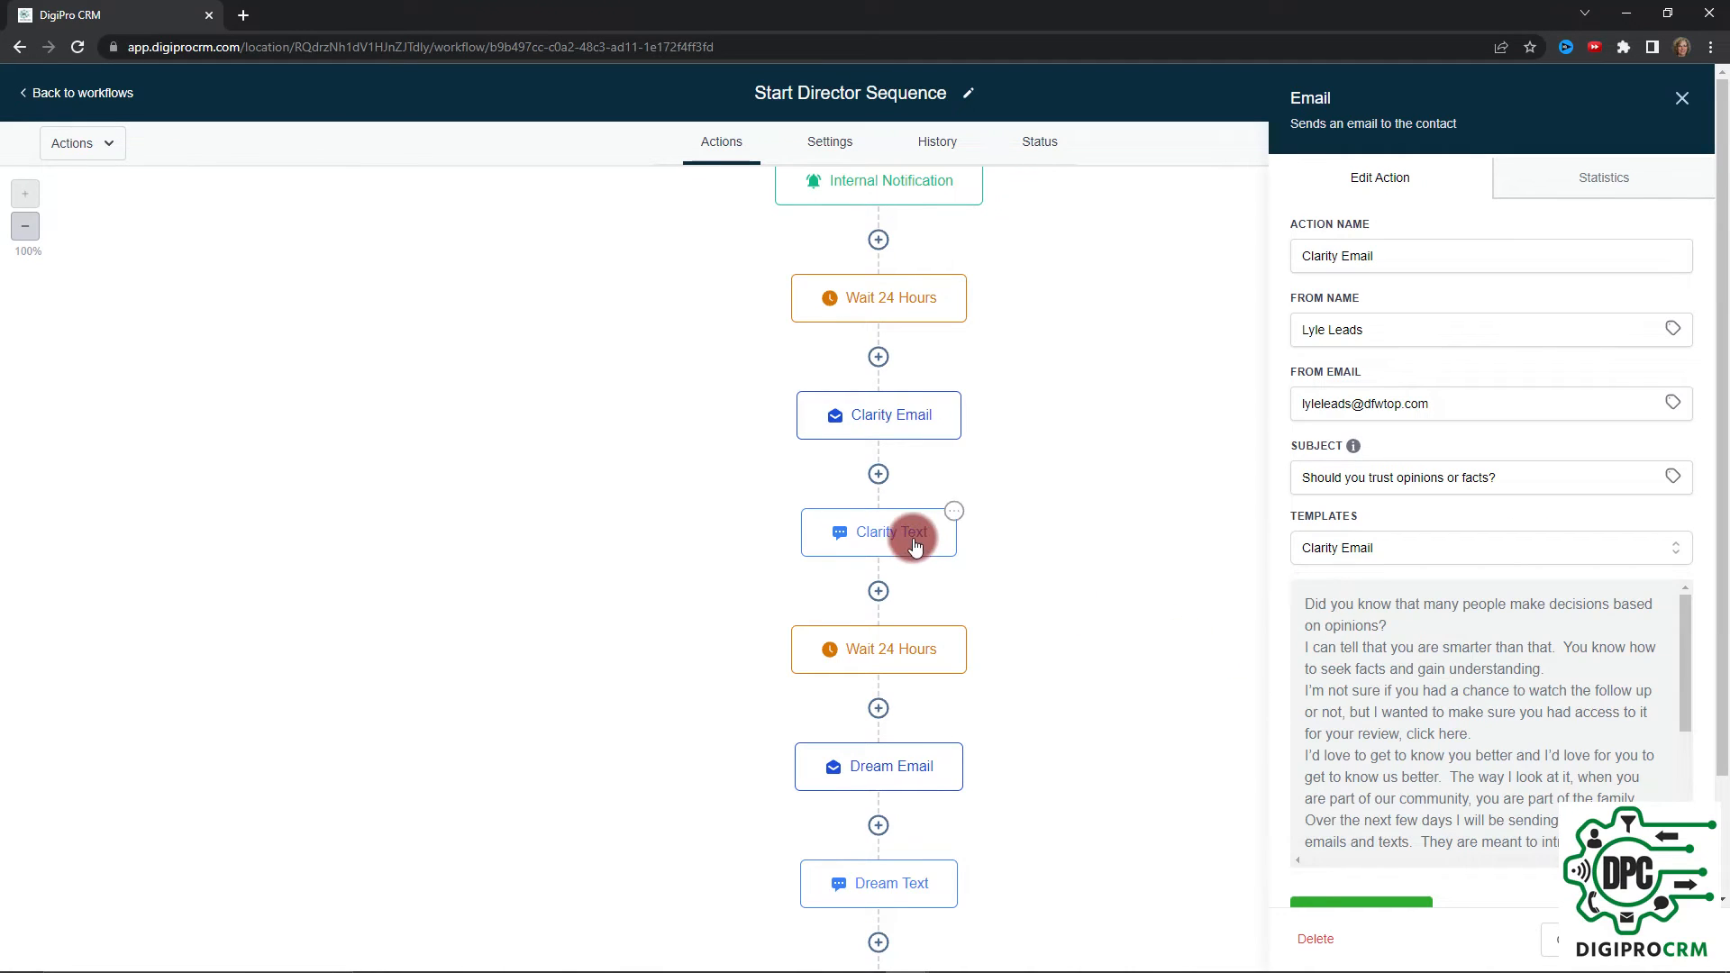
Open the Clarity Text action, check its template choice and message text, and close the action.
click(933, 530)
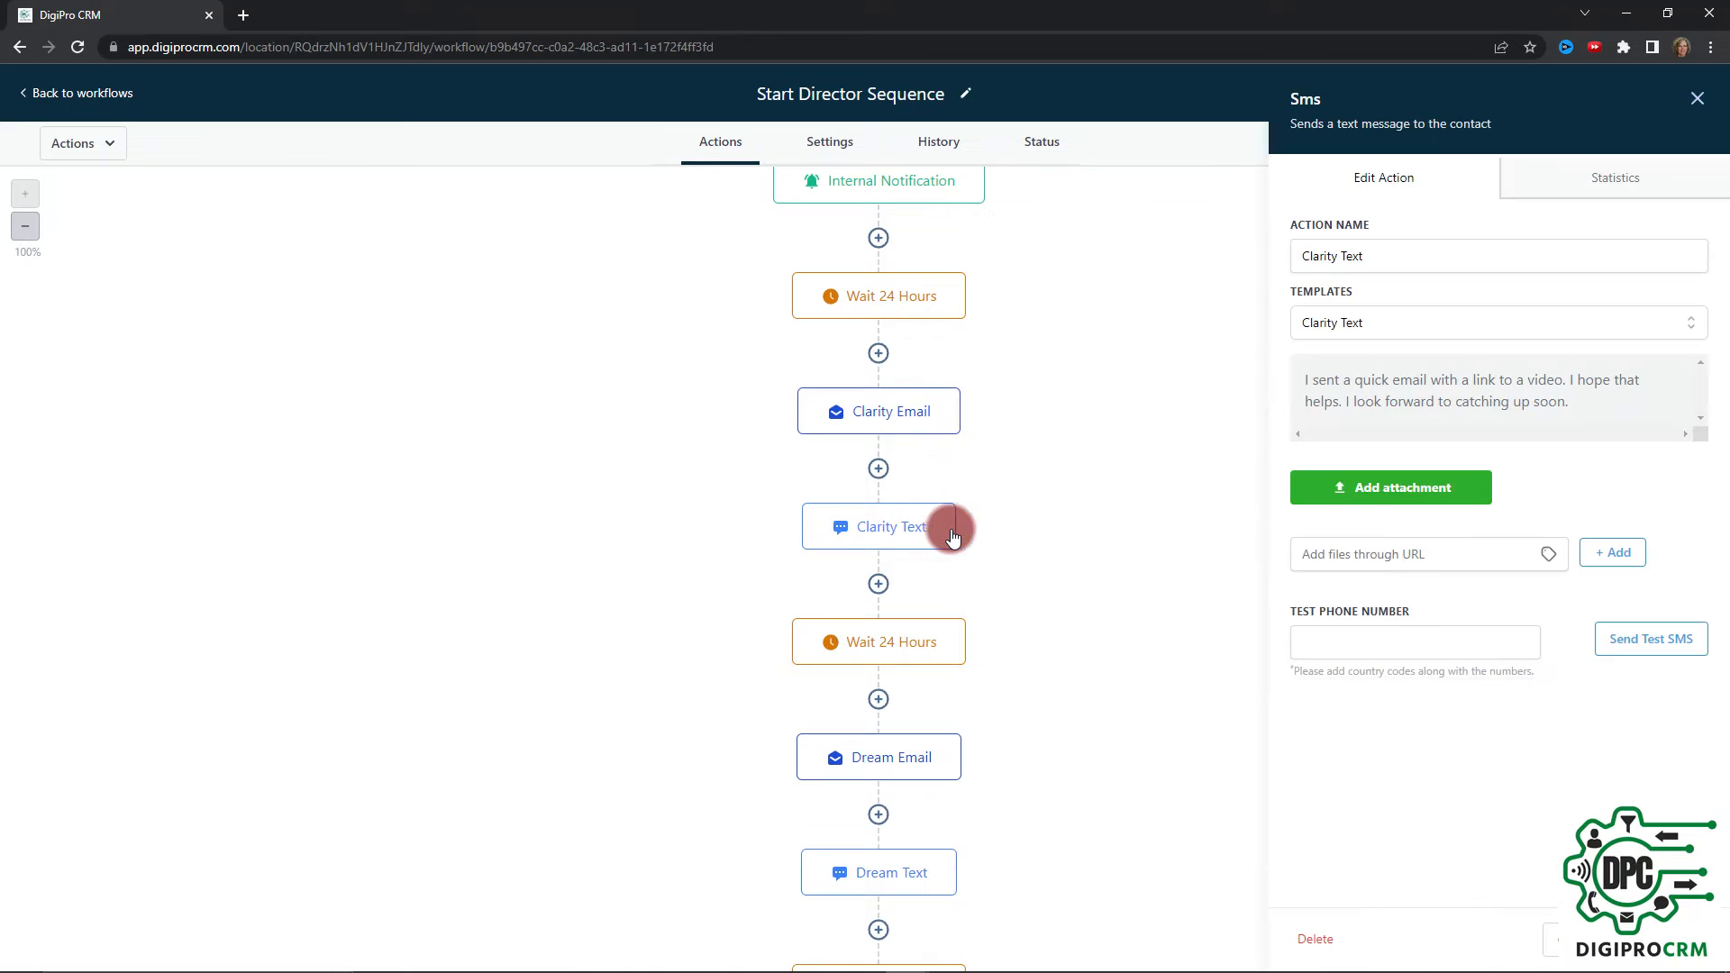
click(1549, 315)
click(1086, 376)
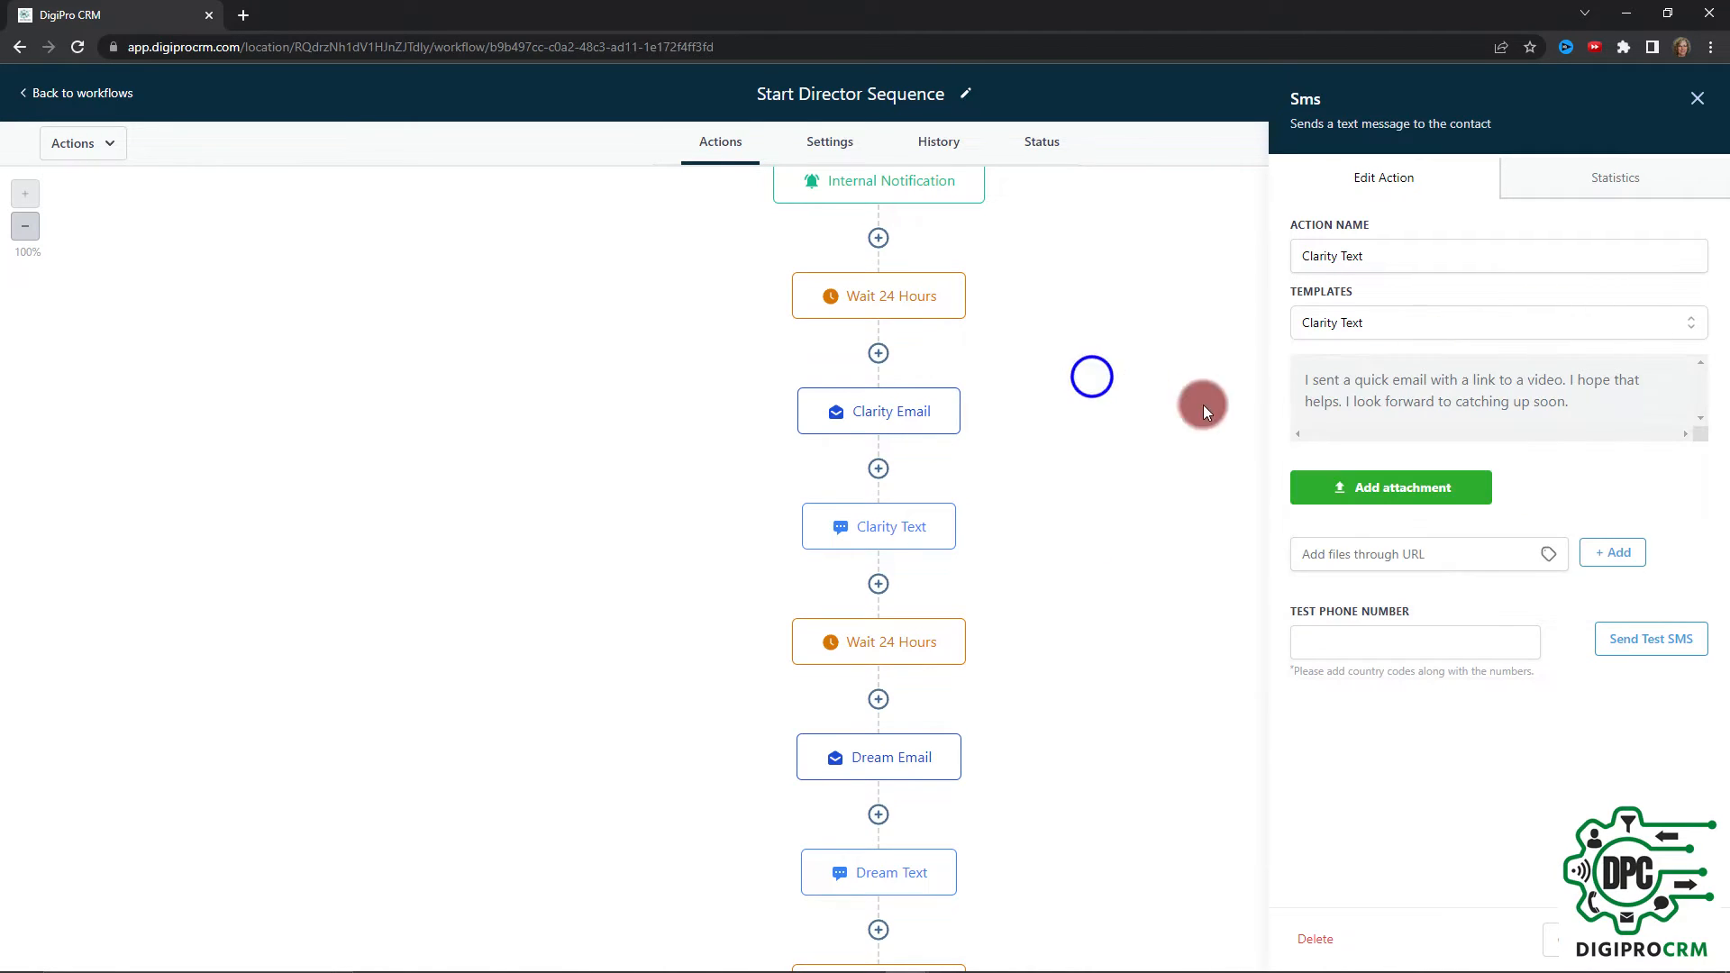
drag(1598, 404, 1259, 366)
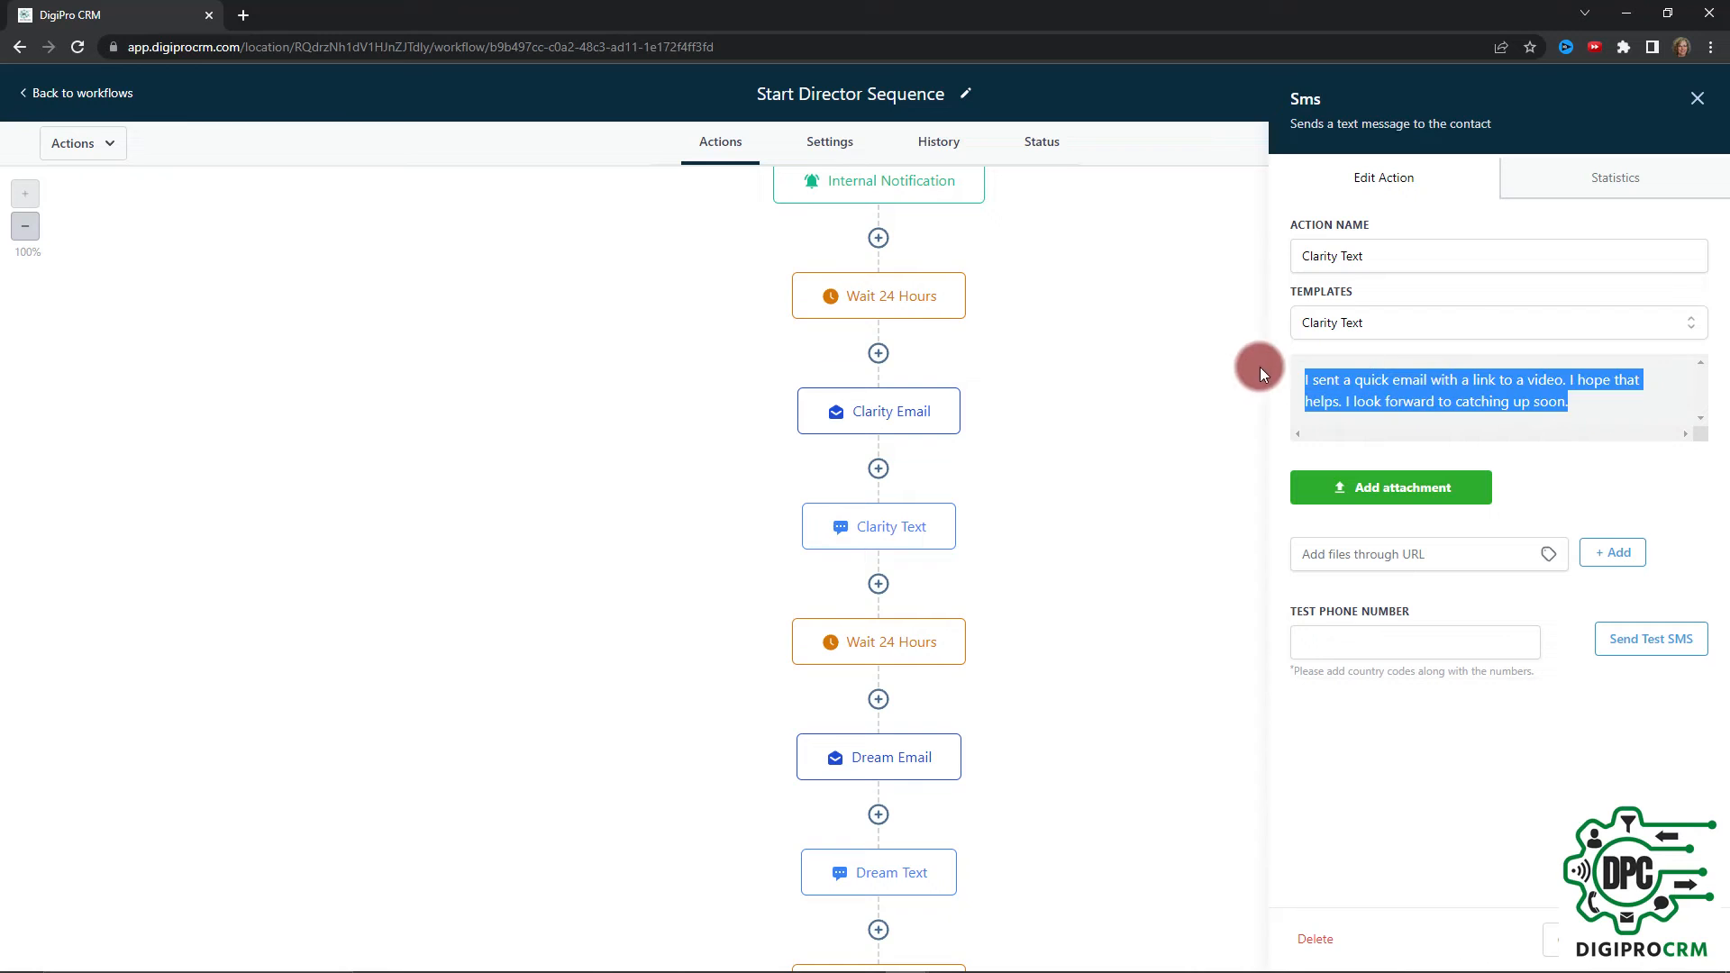
click(1126, 431)
click(1331, 641)
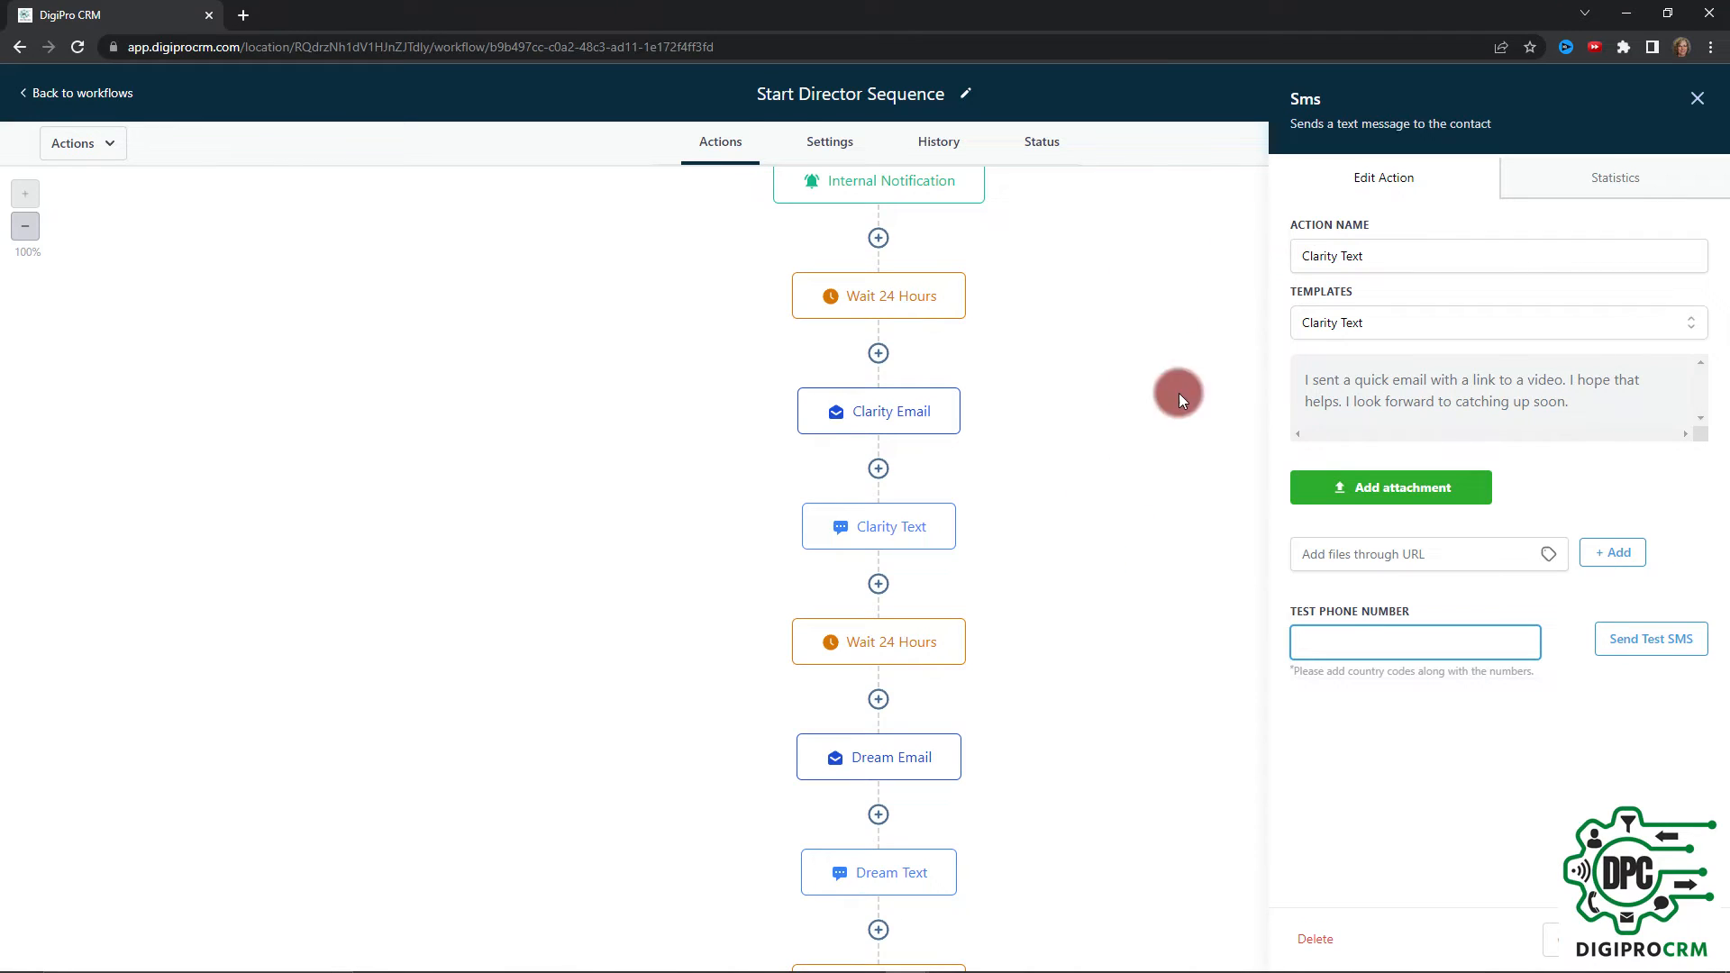
click(1278, 385)
scroll(1170, 430, up, 5)
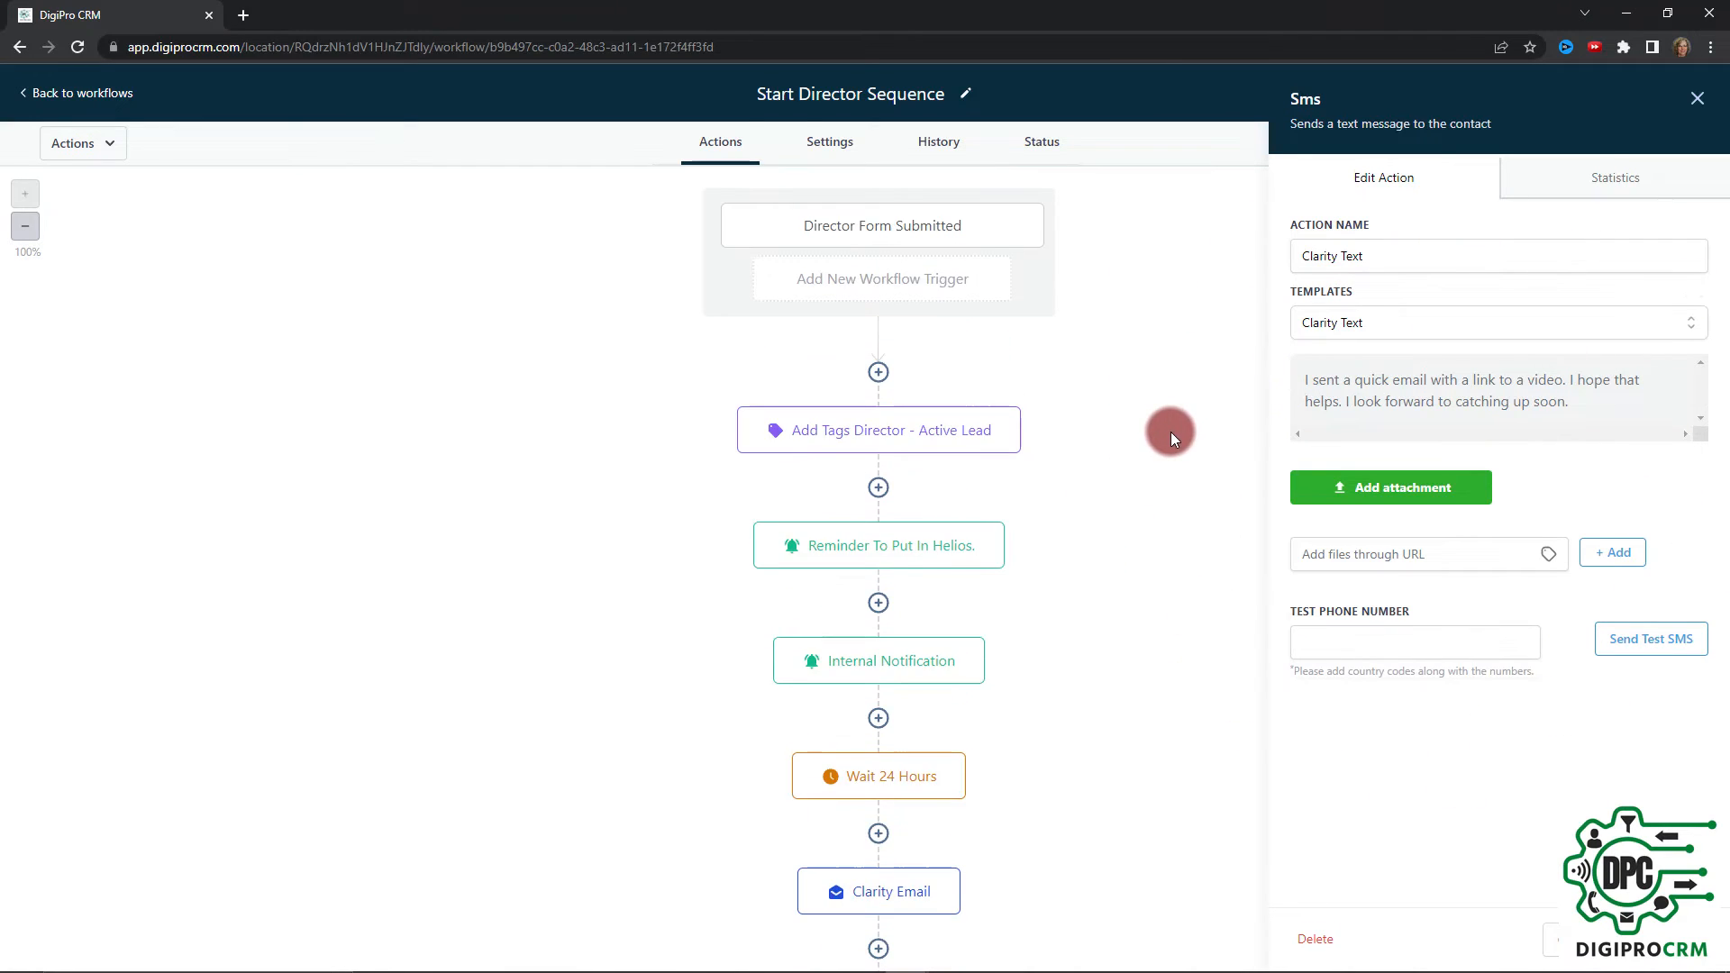
click(1697, 98)
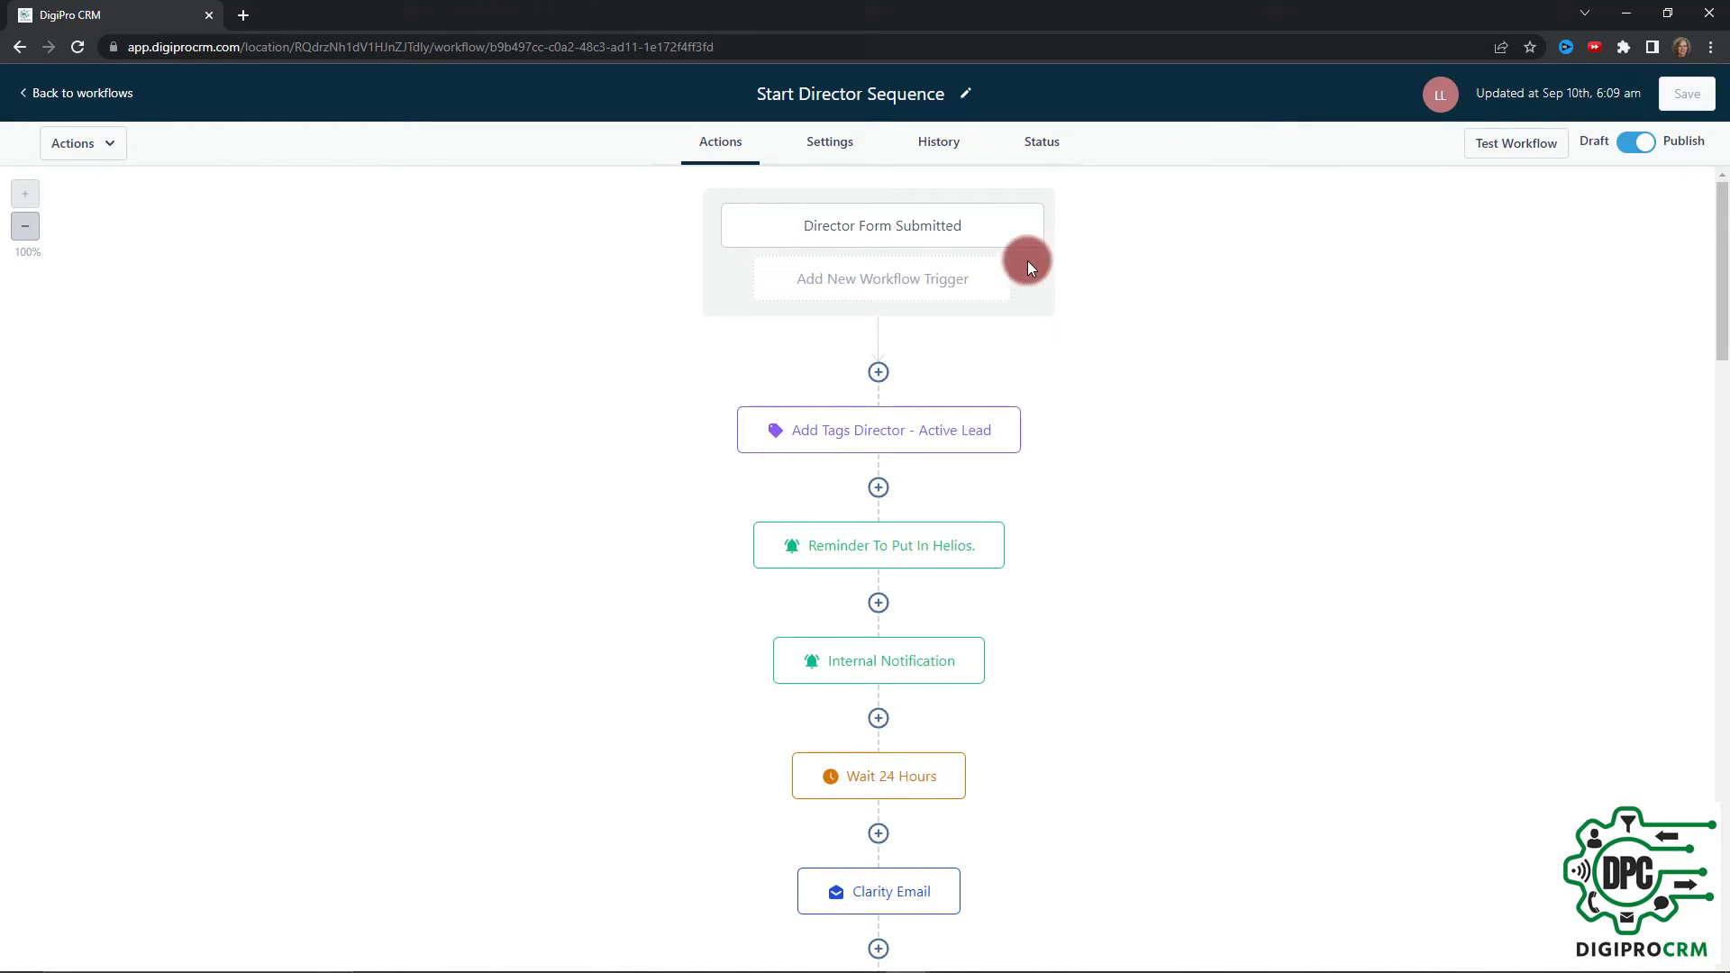
Review the Director Form Submitted trigger, the Add Tags Director - Active Lead action and the Reminder To Put In Helios notification.
click(962, 232)
click(946, 428)
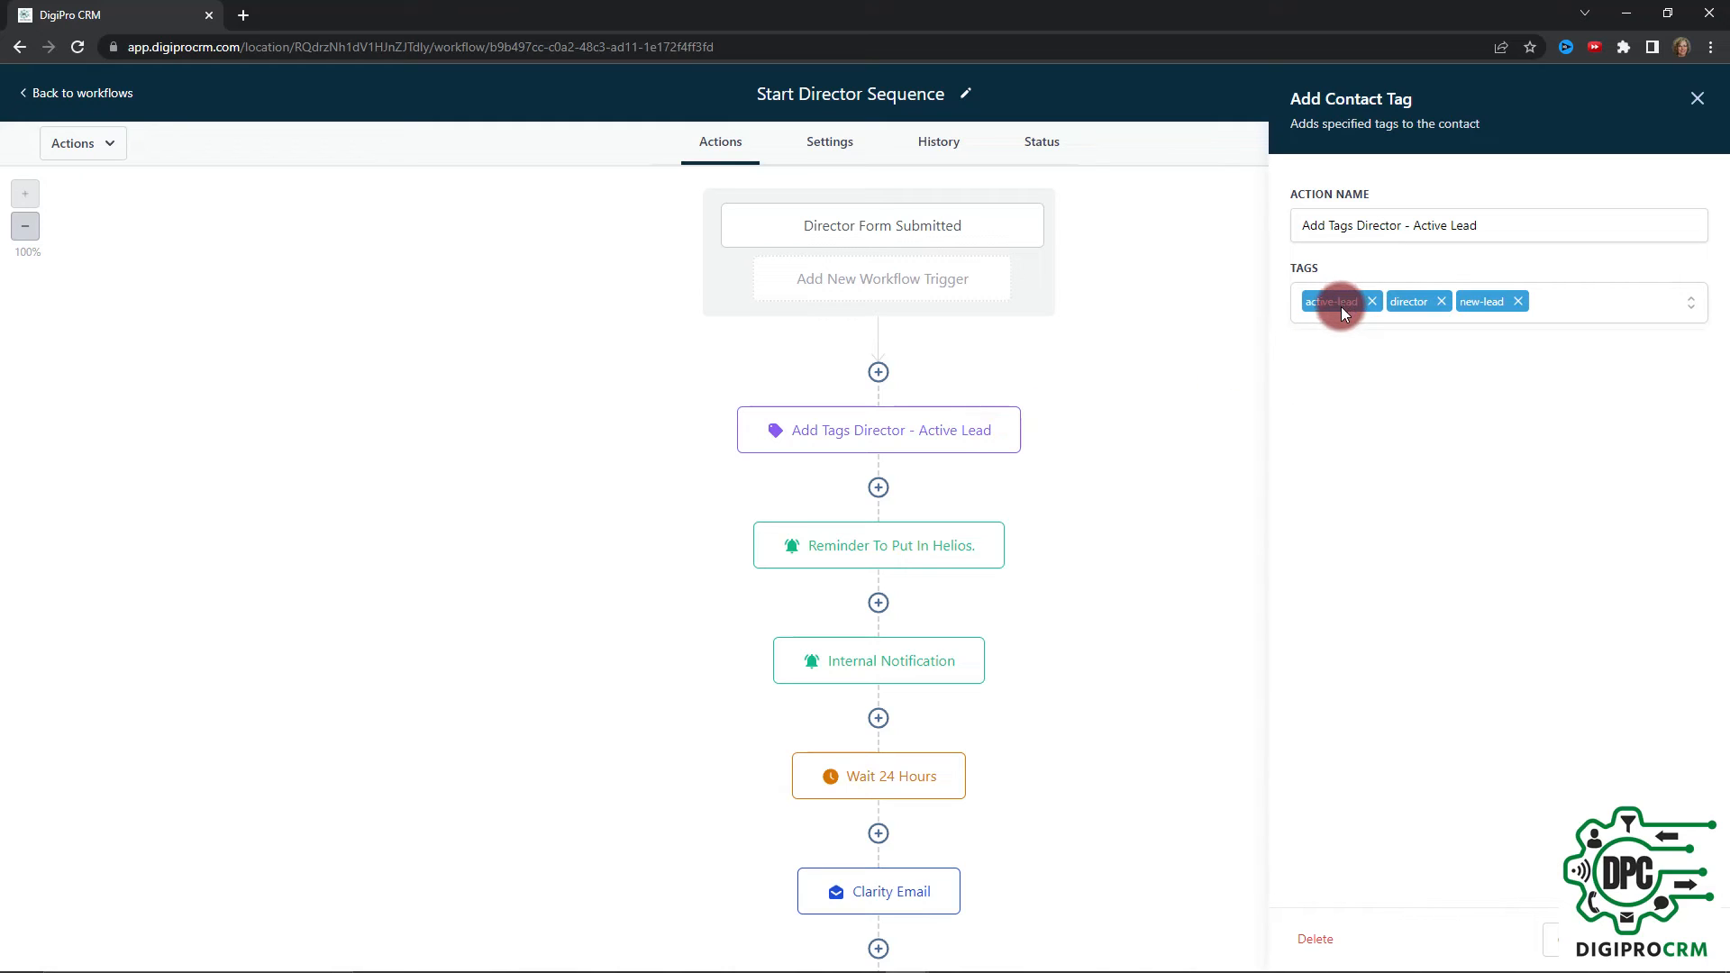
click(887, 545)
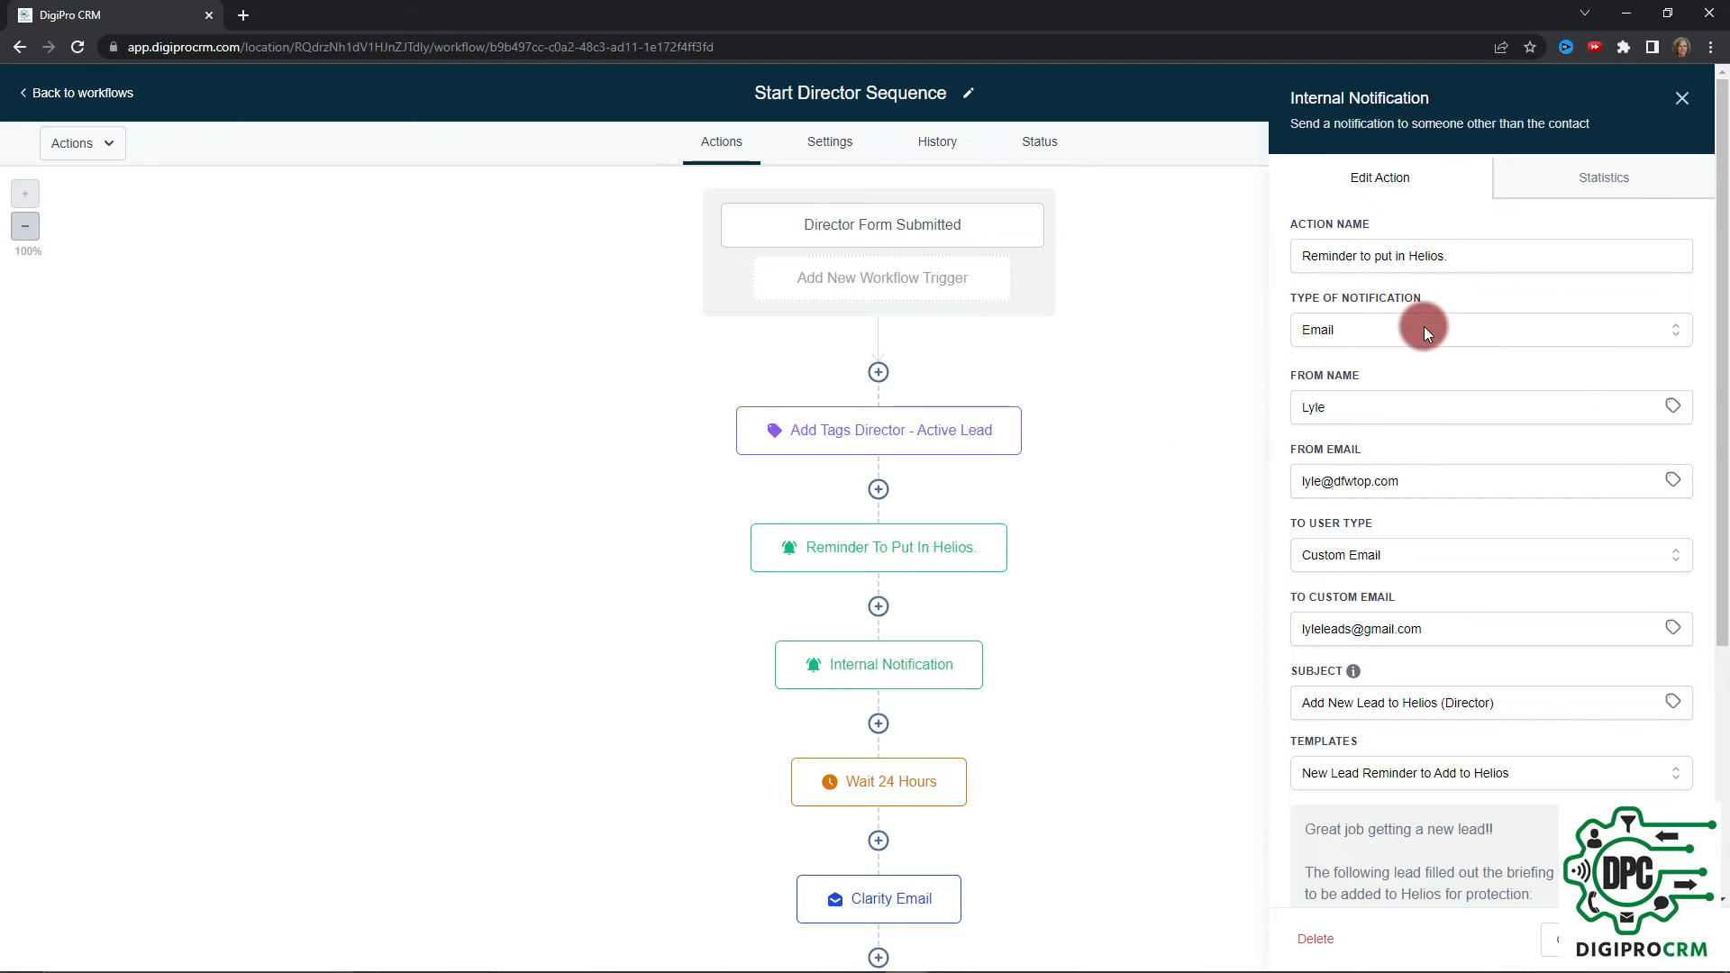
Open the Internal Notification action, select the listed user as its SMS recipient, and check the template choices.
click(924, 665)
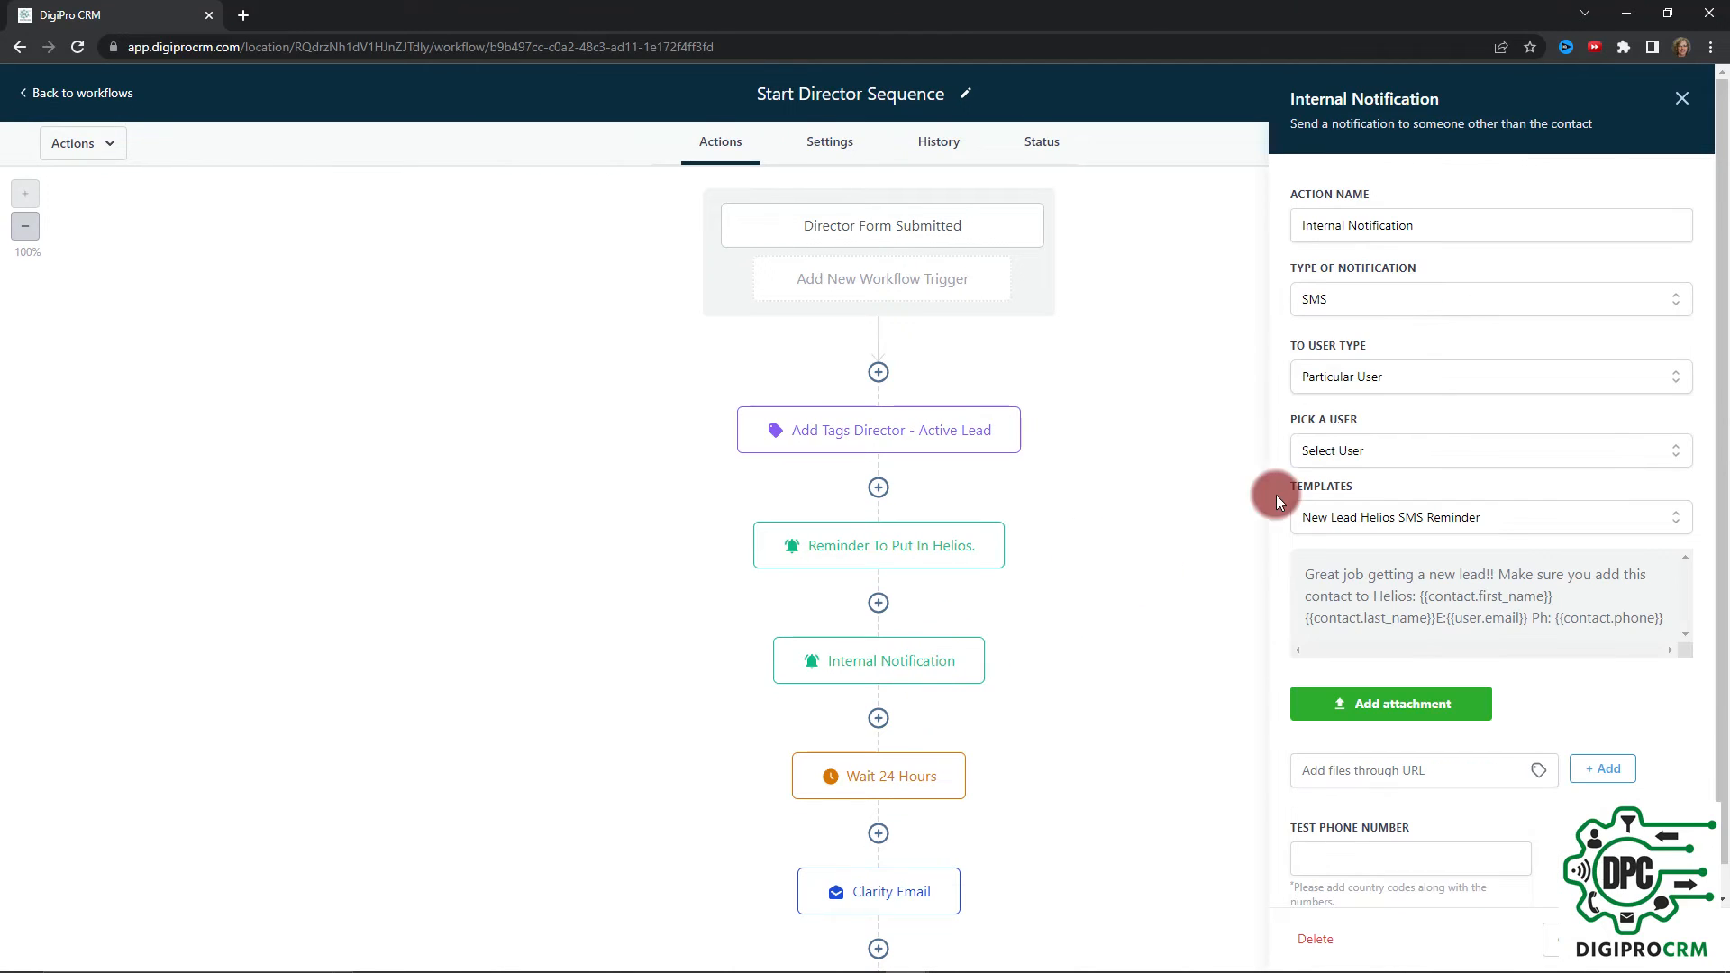
click(1413, 297)
click(1413, 297)
click(1436, 448)
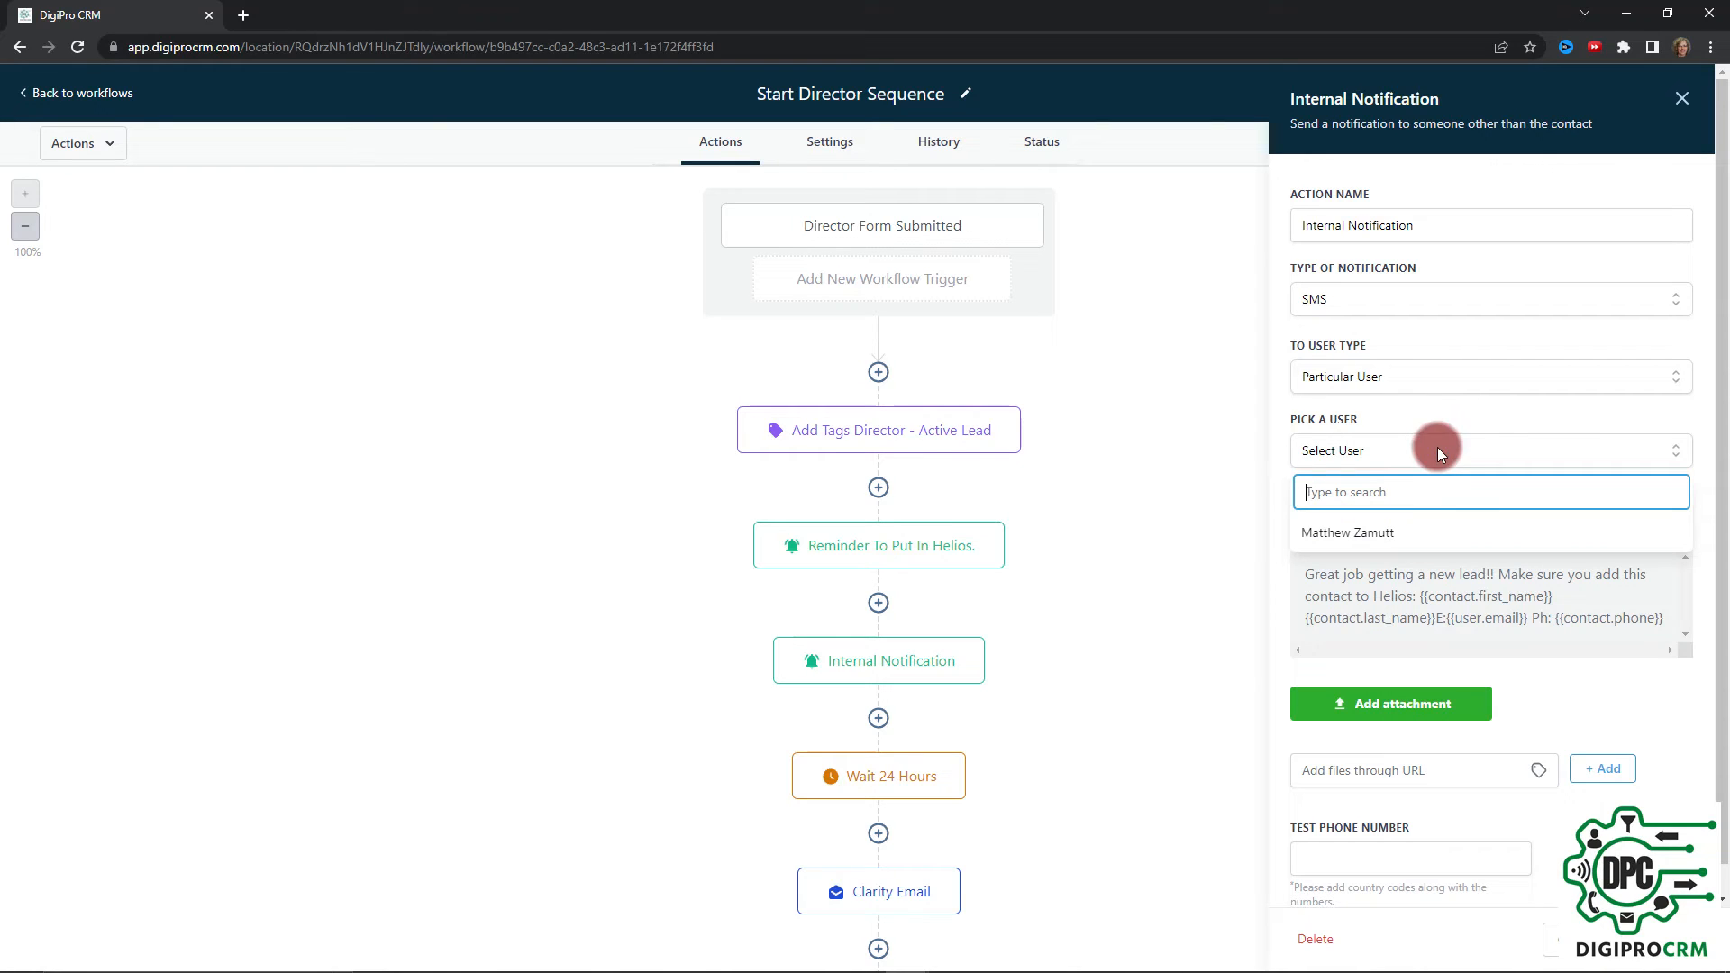
click(1403, 540)
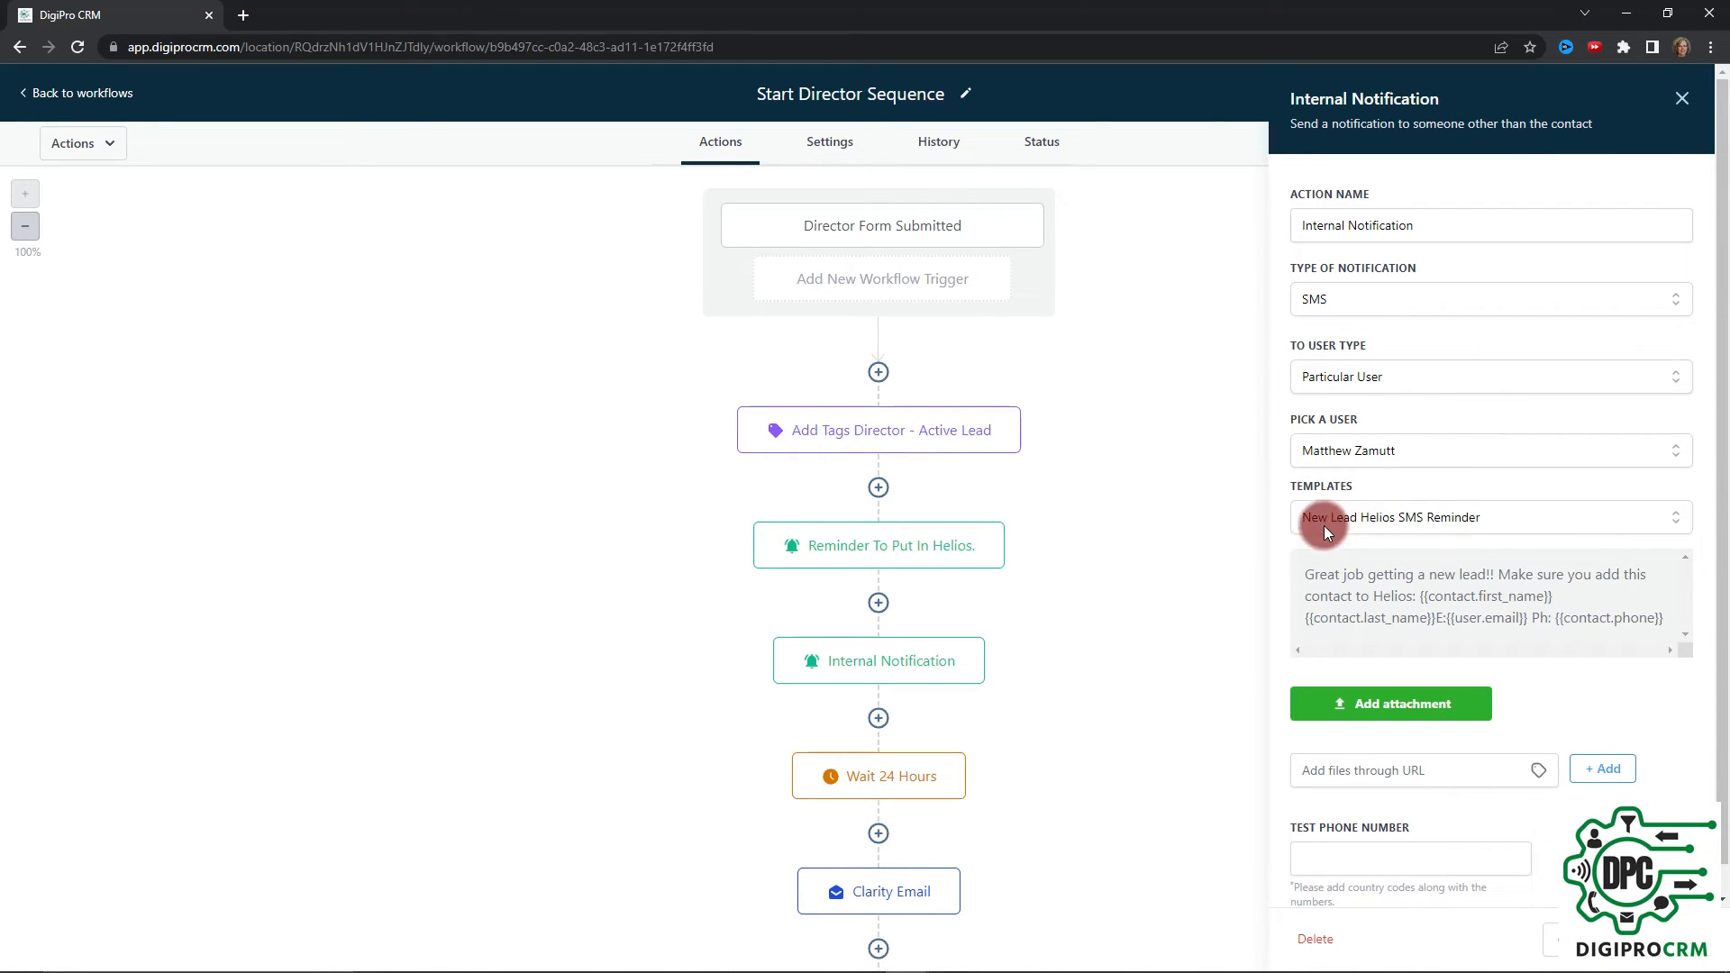
click(1457, 519)
click(1457, 517)
Check the delay settings of the first Wait 24 Hours action, and view the Clarity Email and Clarity Text actions after it.
scroll(1000, 513, down, 1)
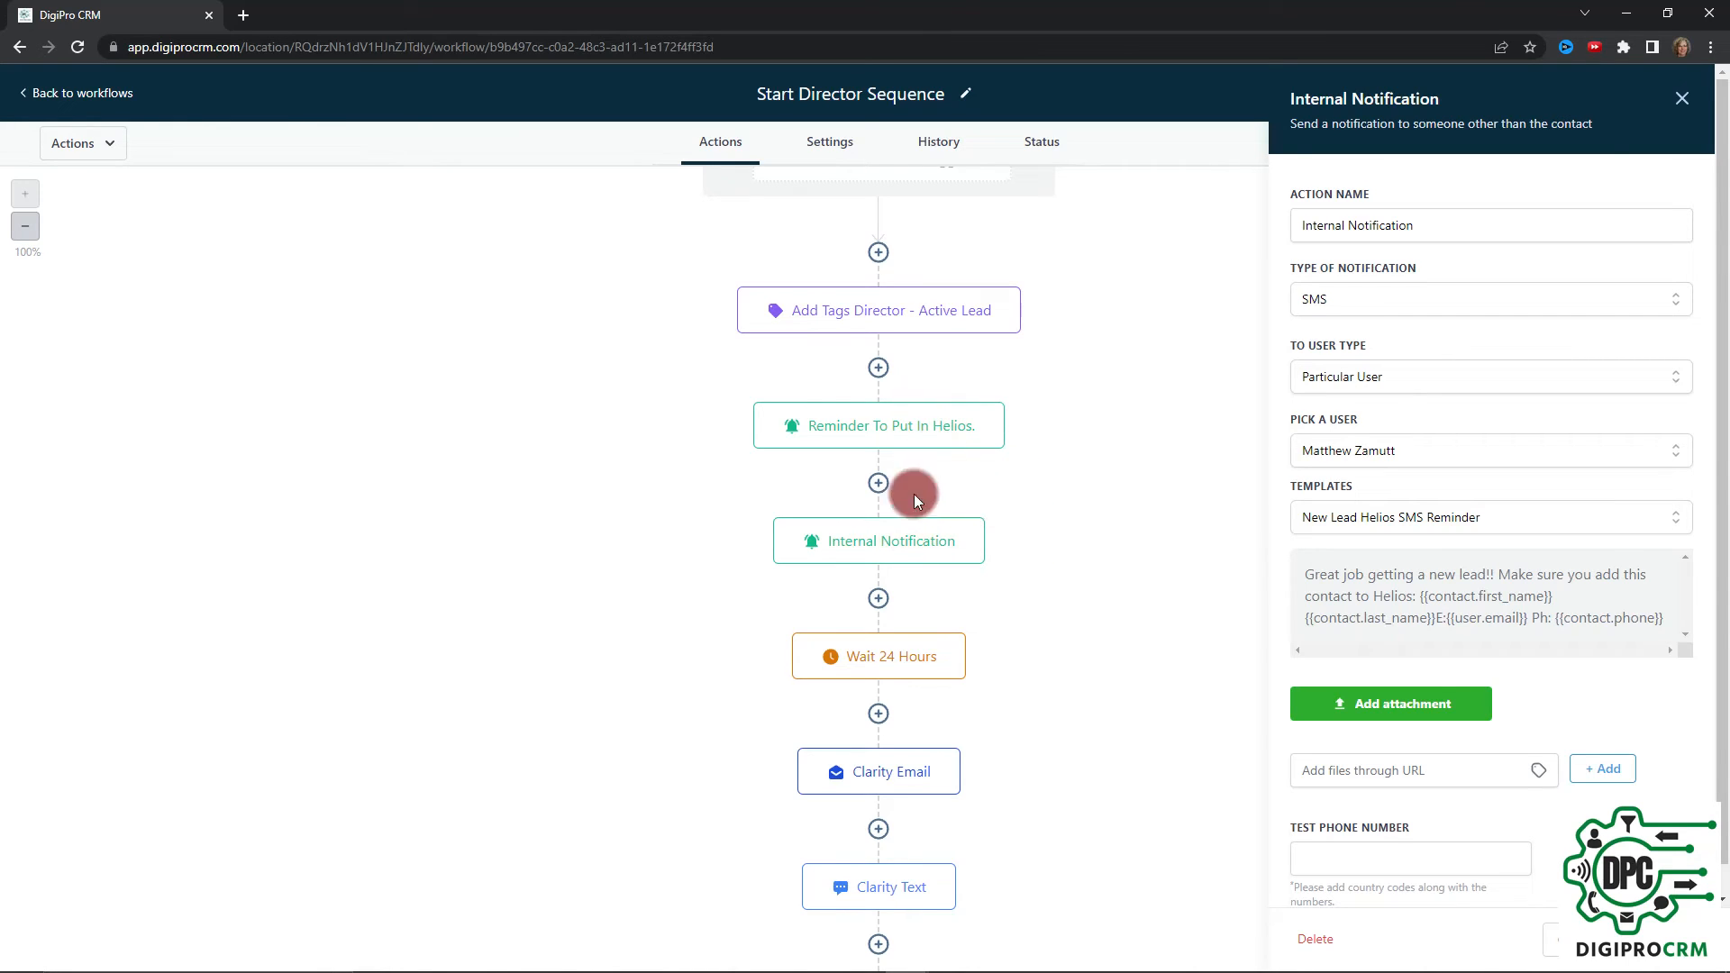
scroll(1016, 483, down, 2)
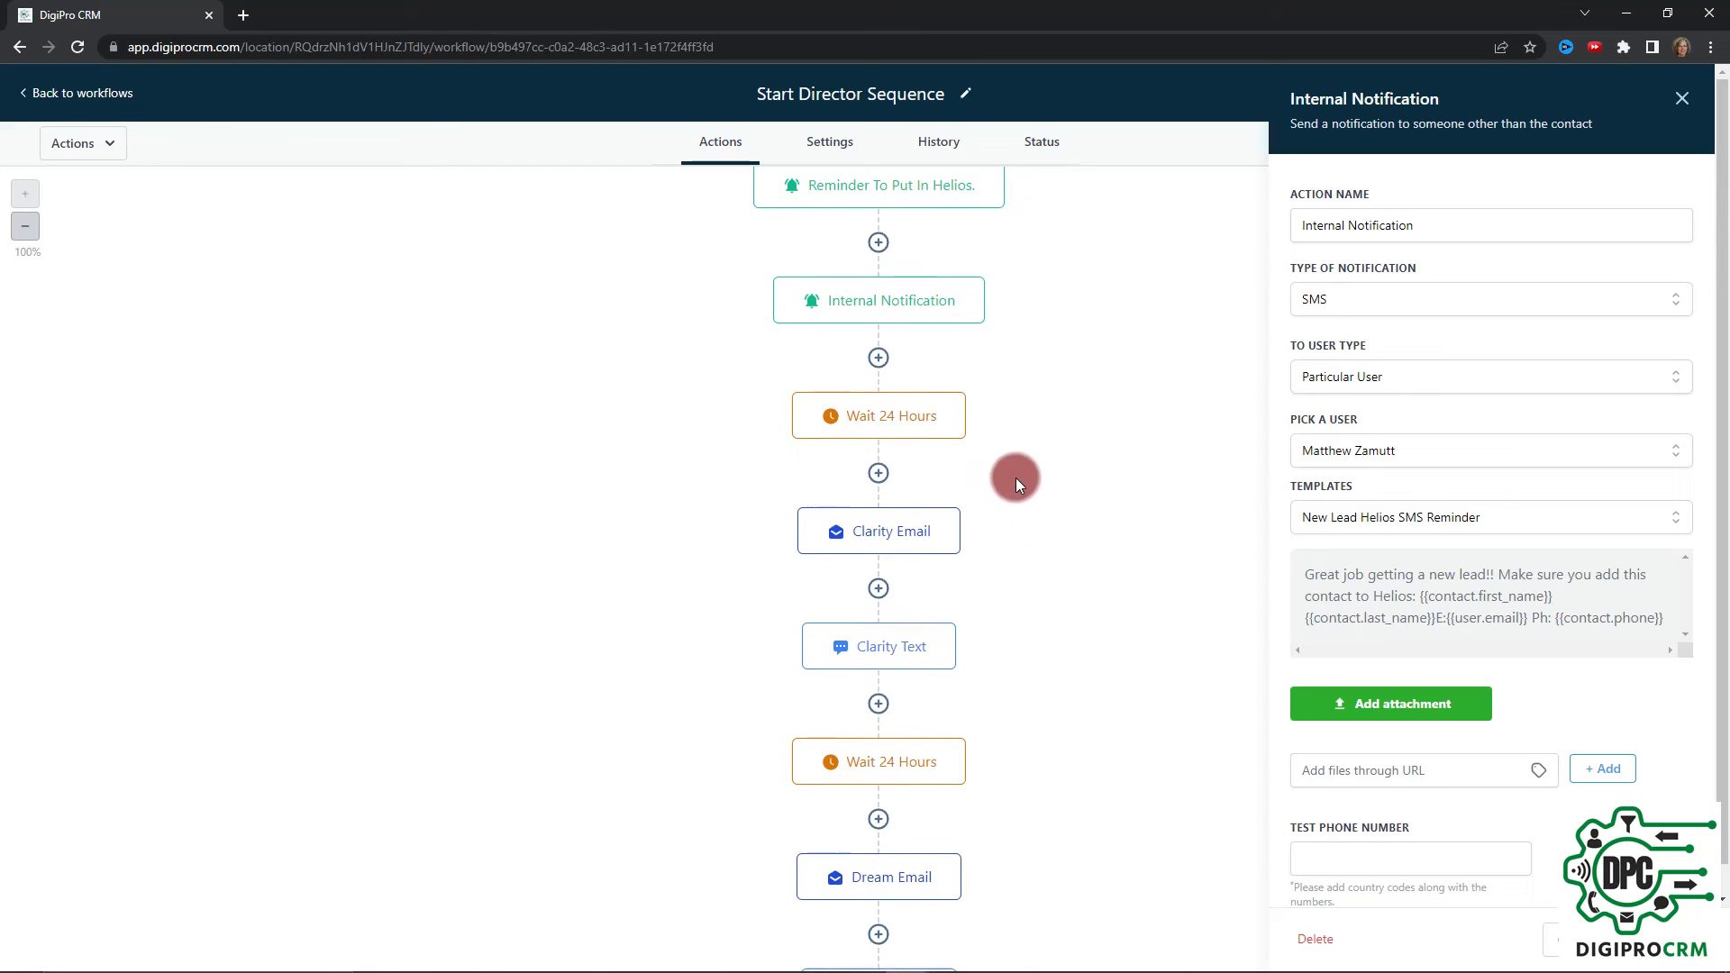
click(917, 409)
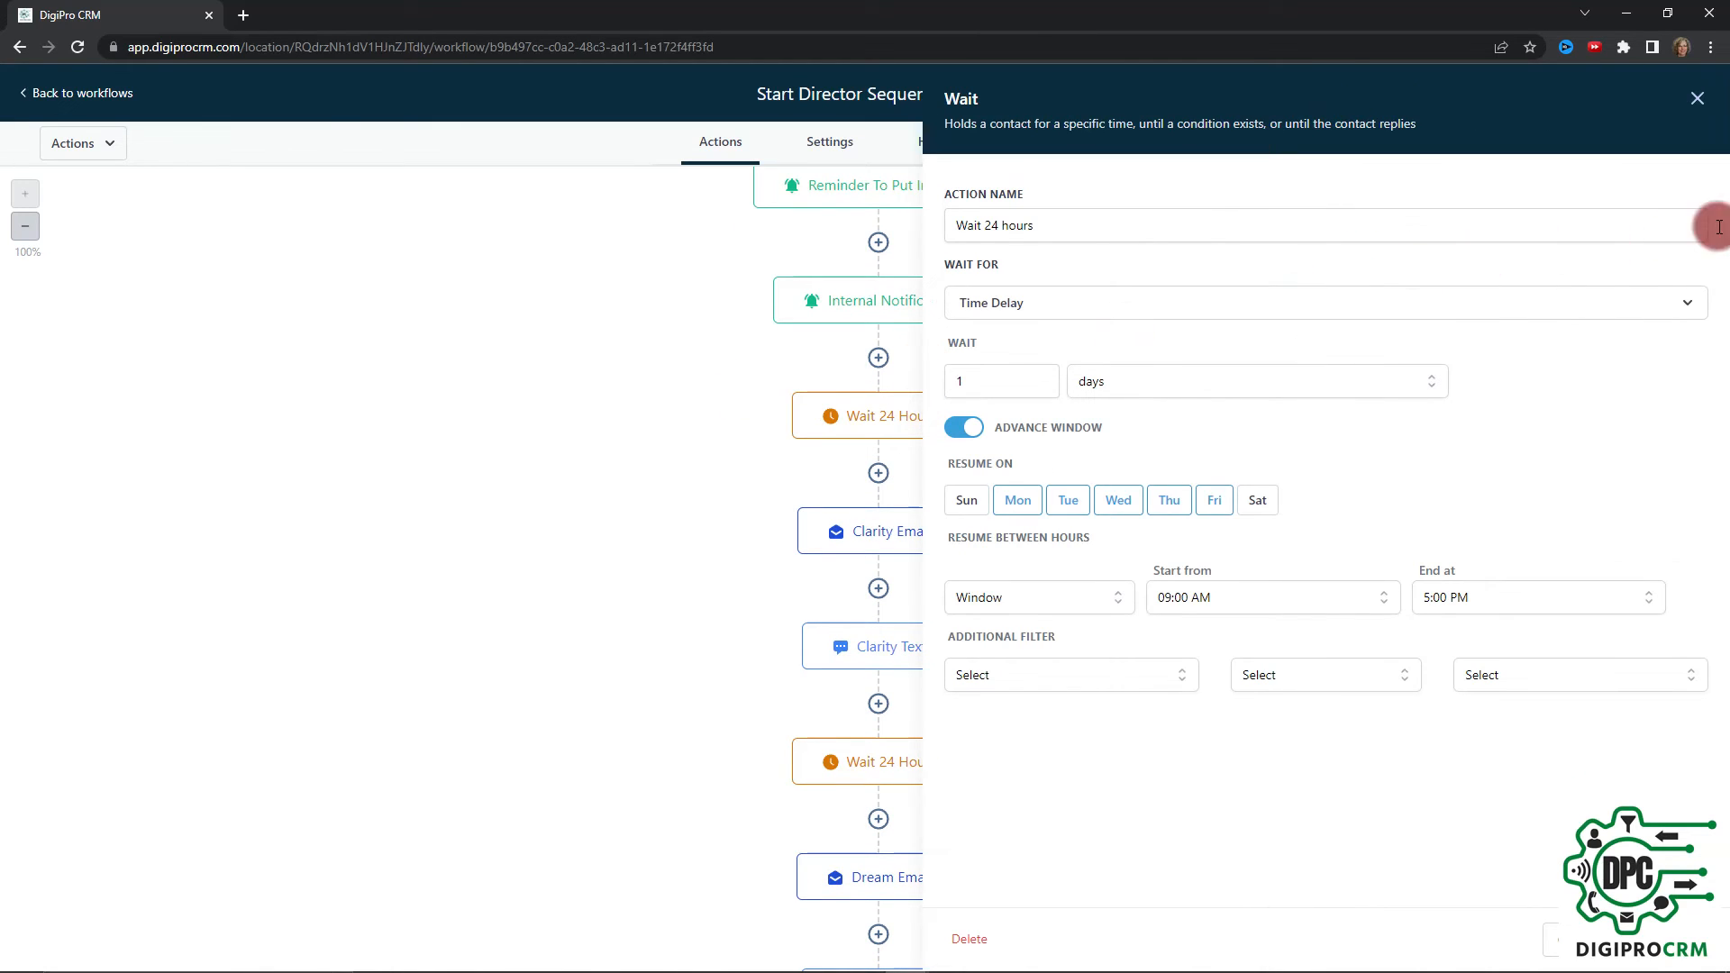
click(1698, 98)
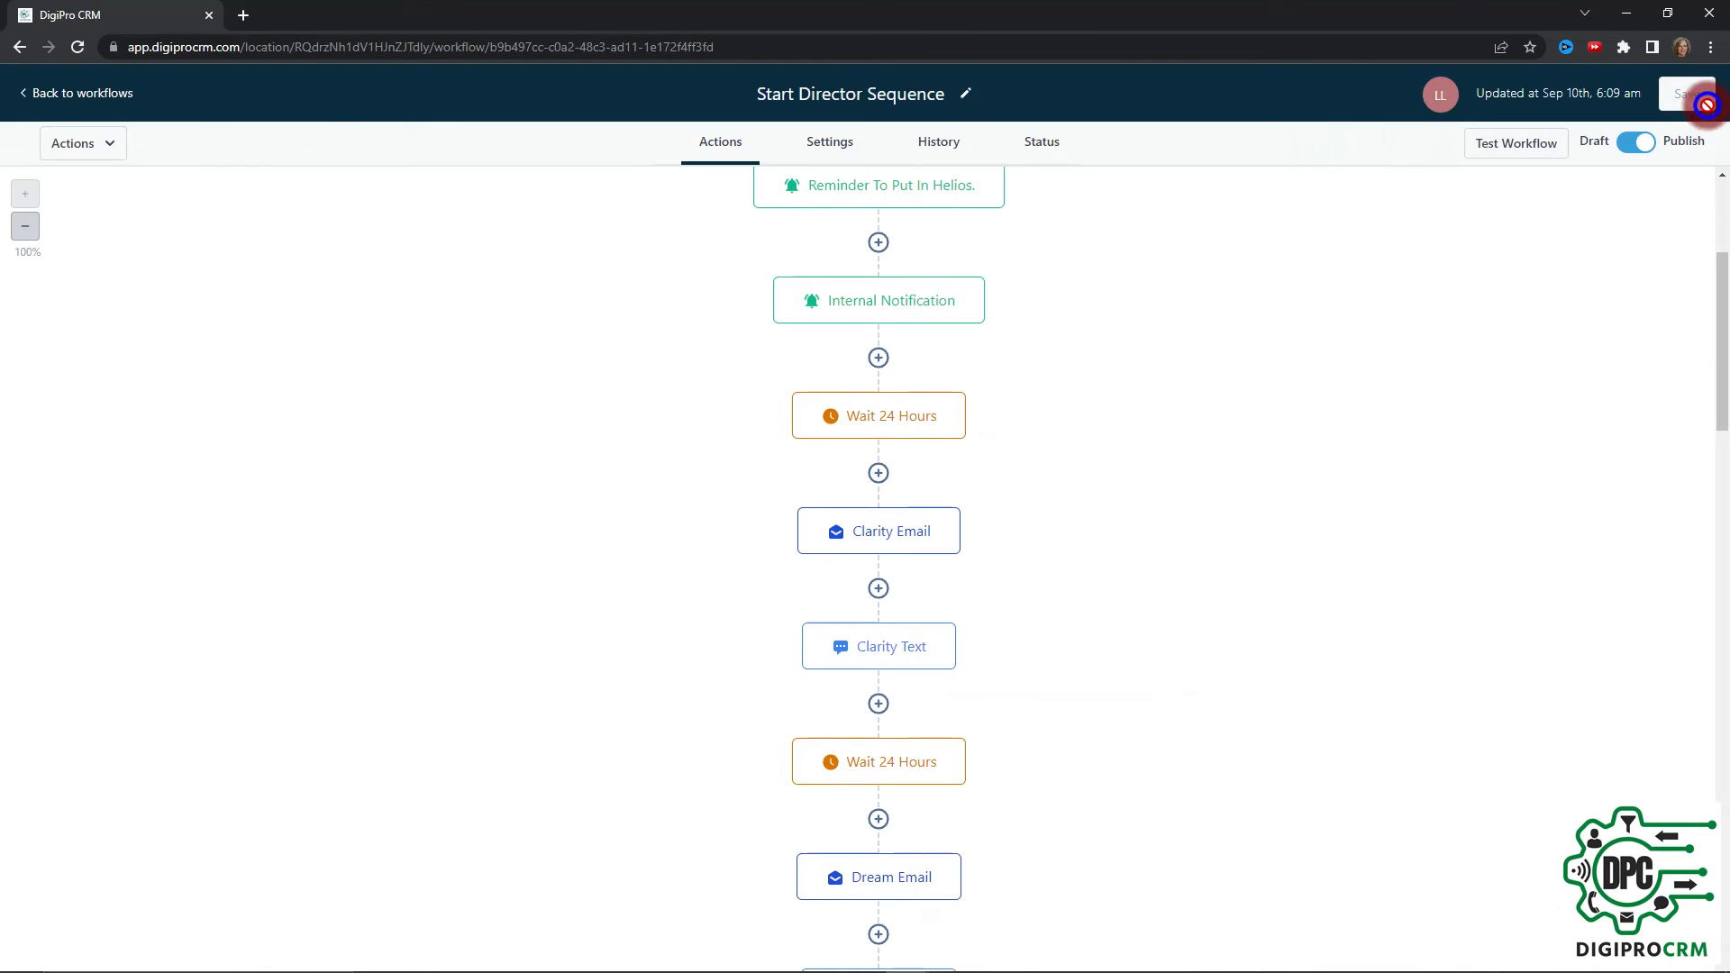
click(921, 538)
click(881, 644)
Examine the remaining wait, email and text actions through to the end of the Start Director Sequence workflow.
scroll(1100, 595, down, 3)
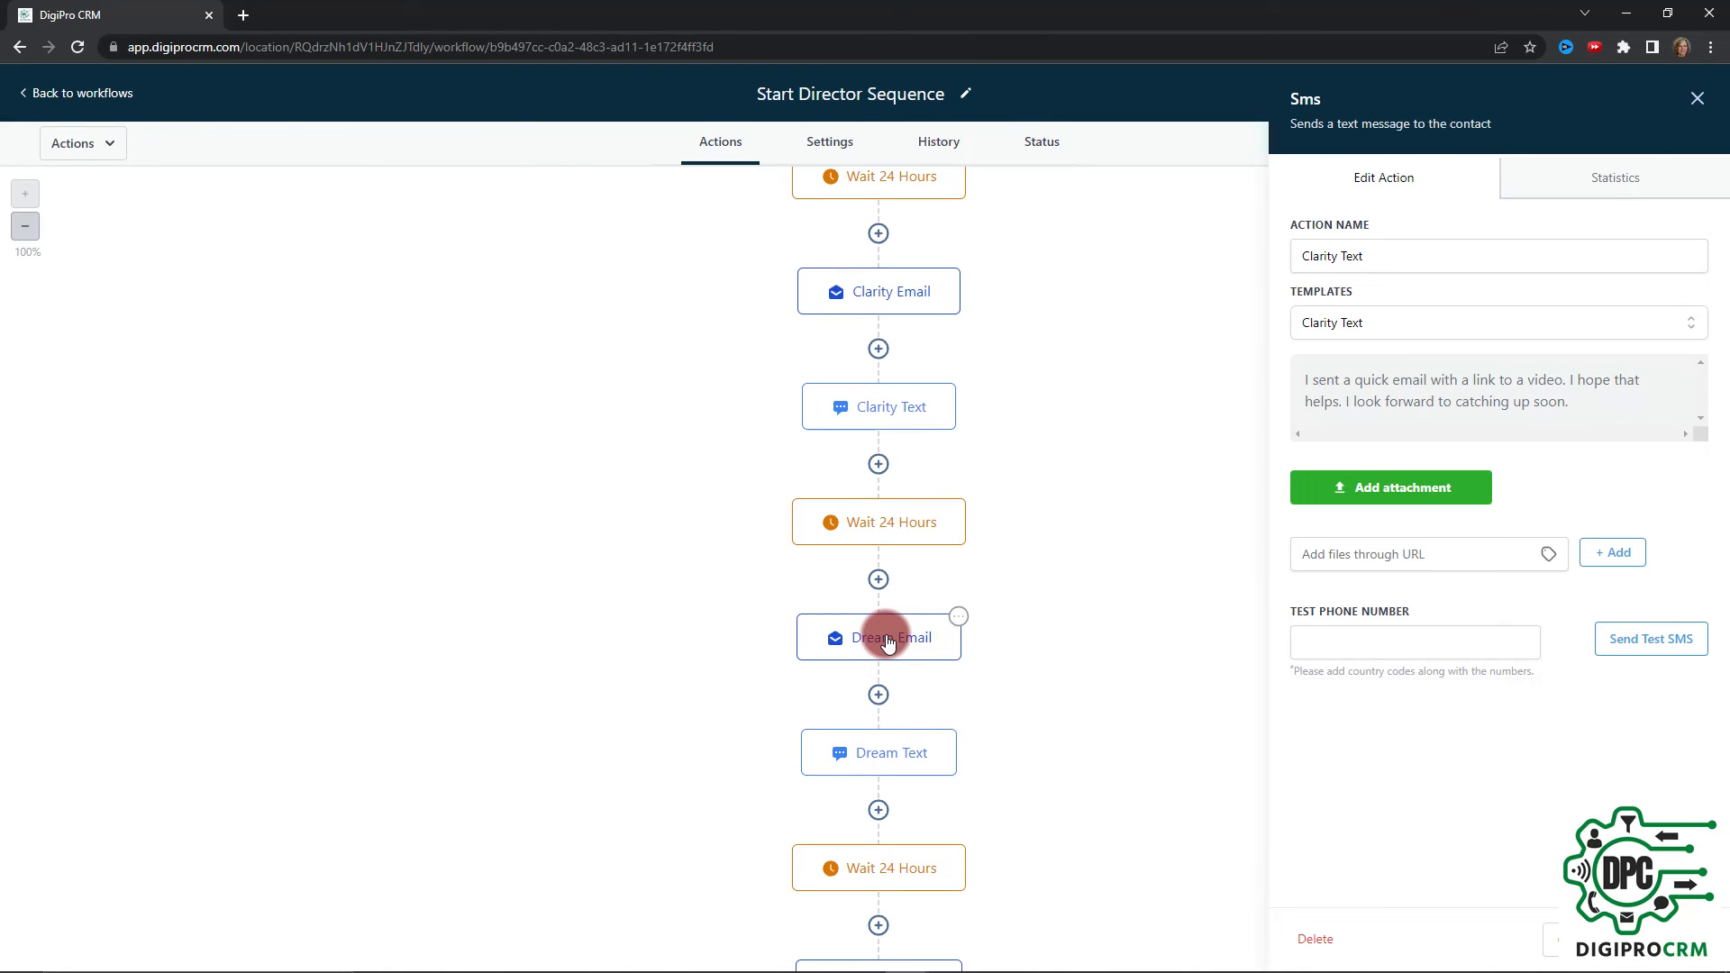
scroll(1067, 692, down, 3)
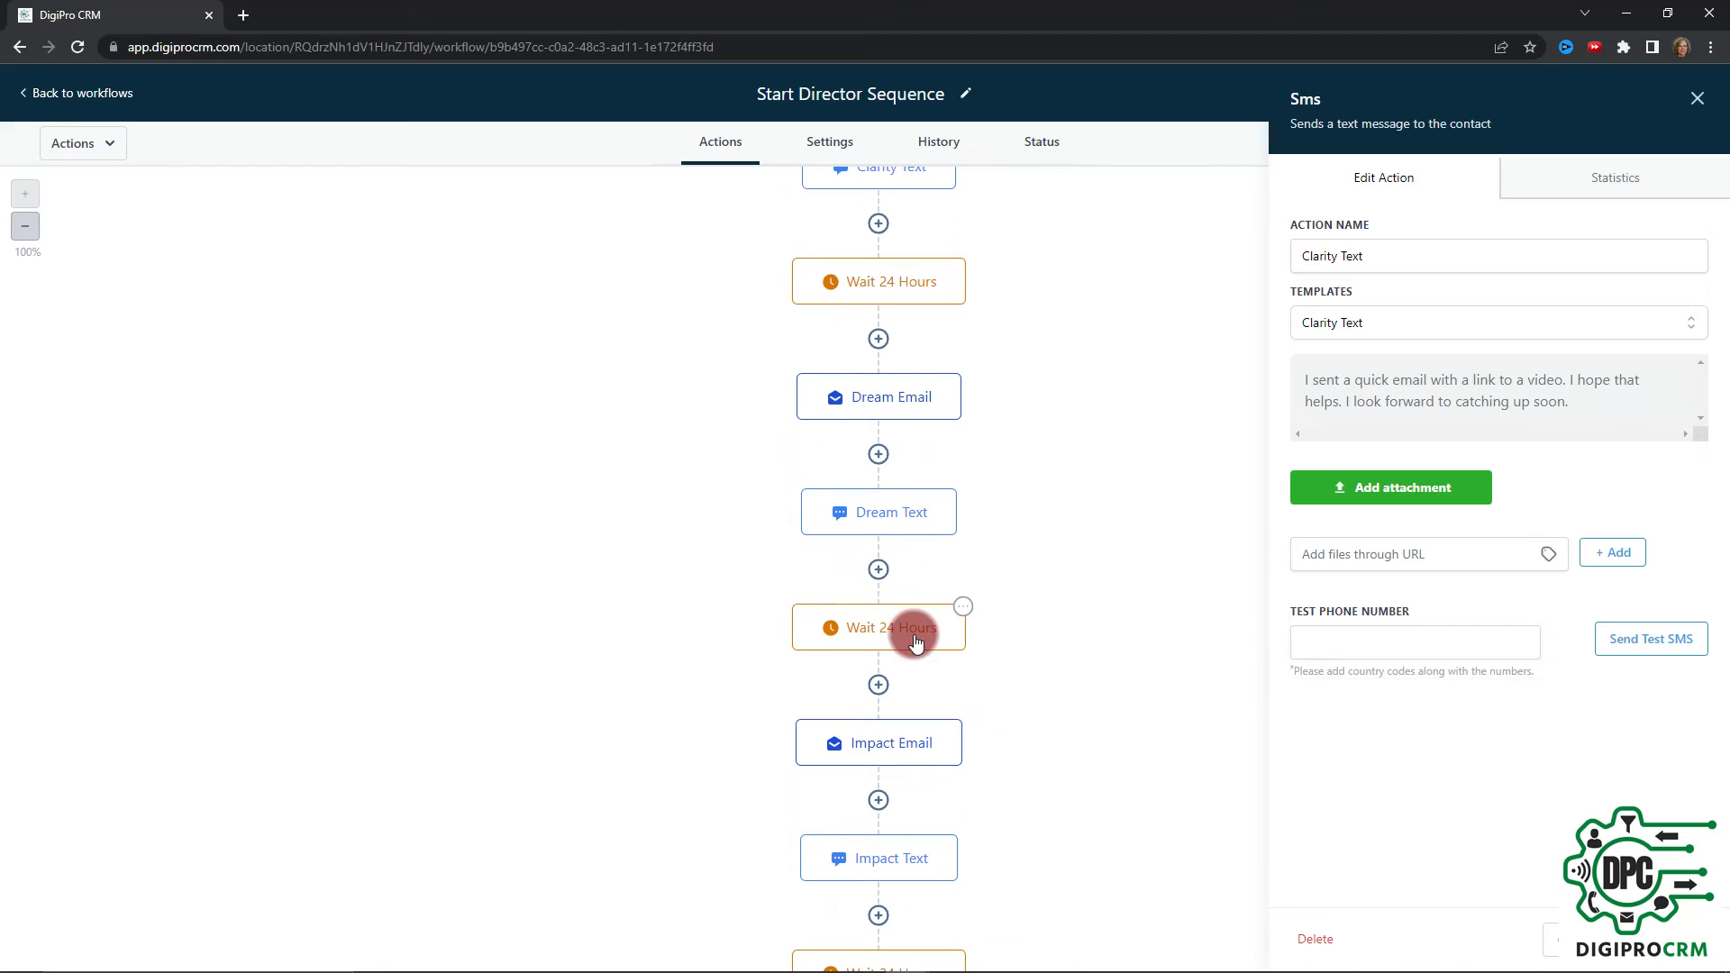
scroll(1040, 429, down, 3)
scroll(1051, 440, down, 6)
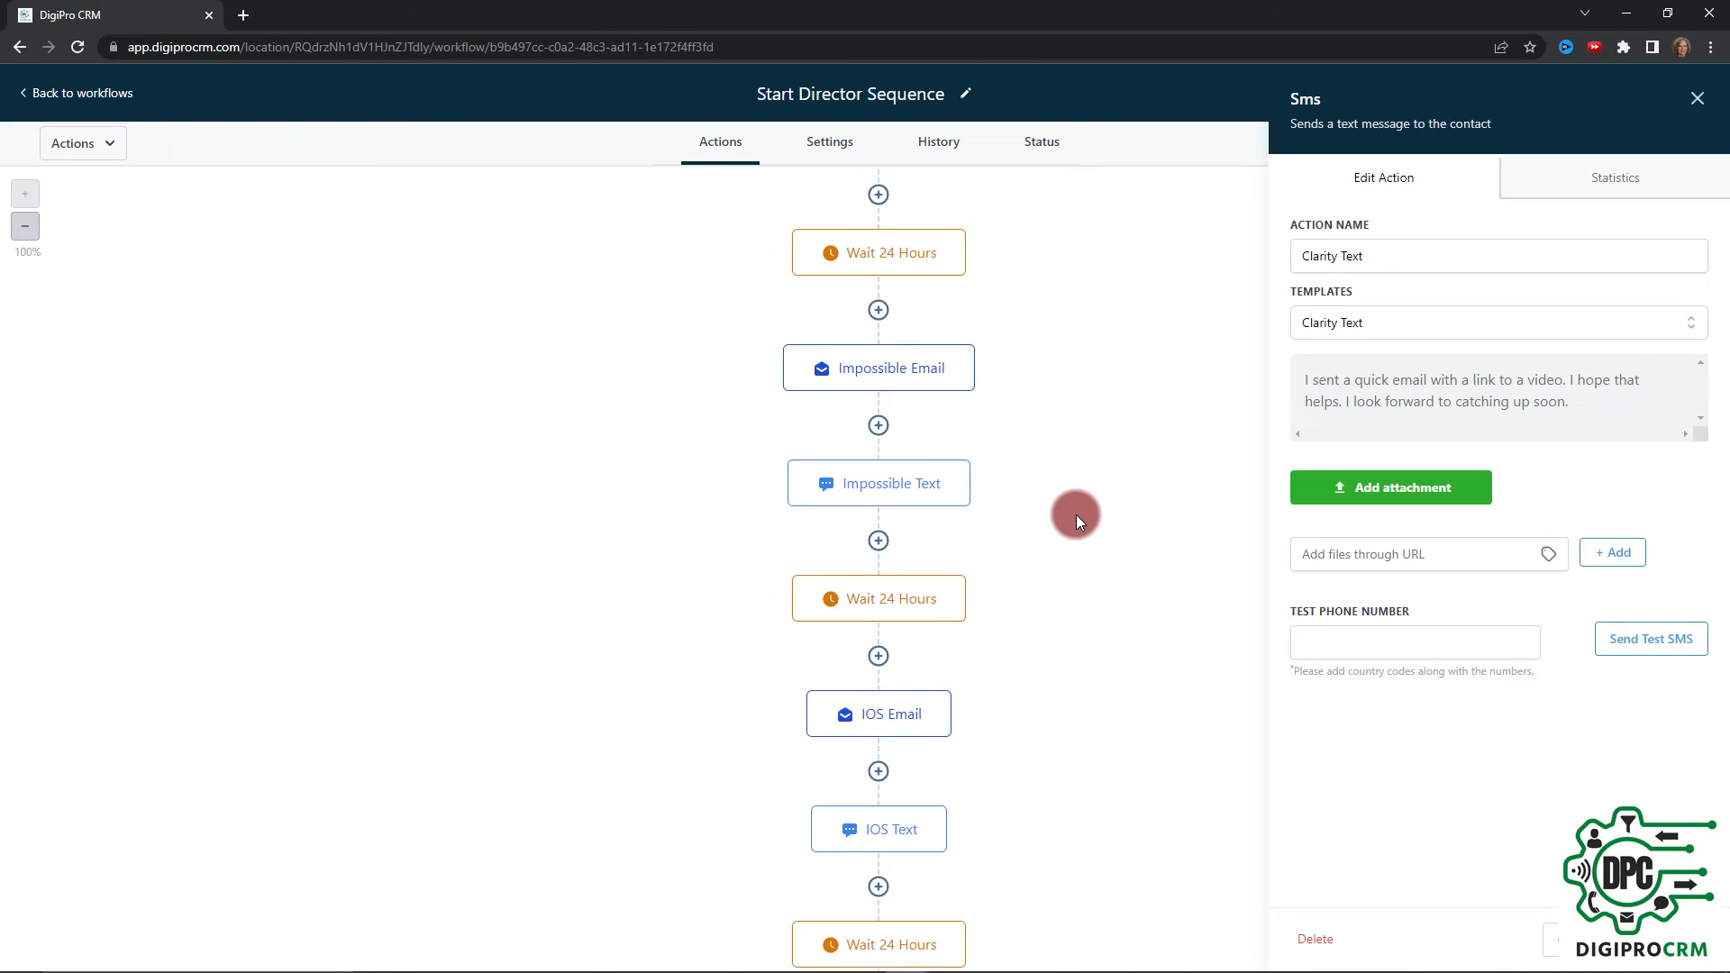
scroll(1076, 516, down, 9)
scroll(1075, 515, down, 6)
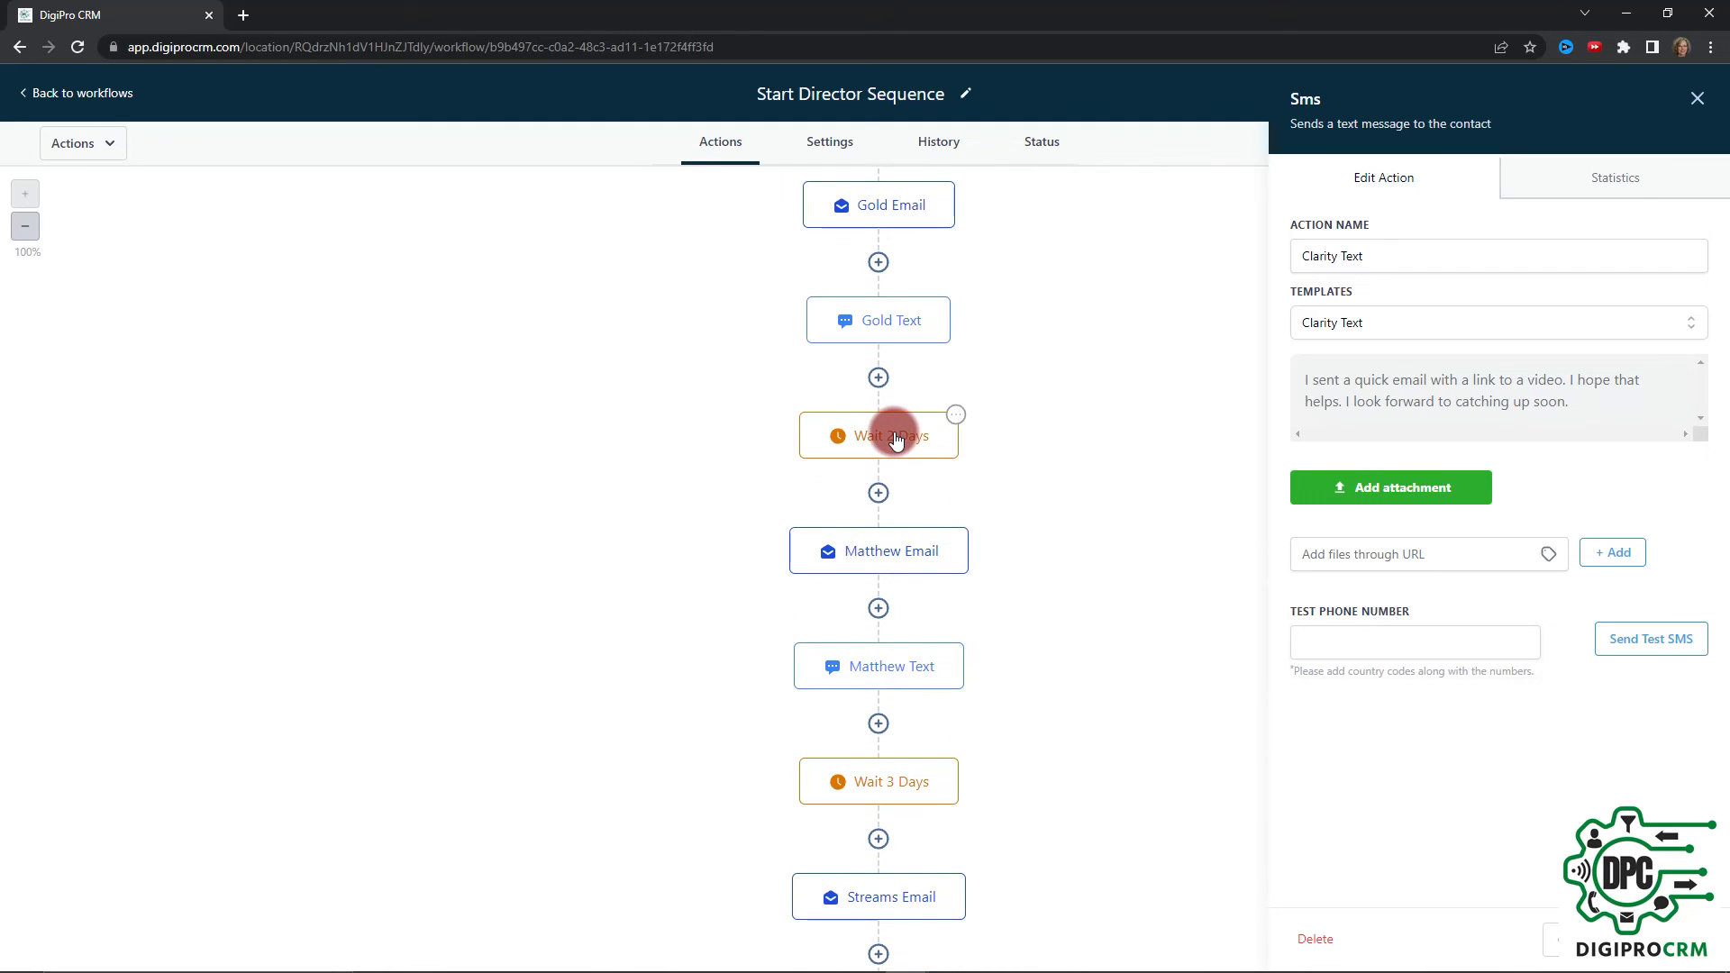
scroll(1164, 522, down, 4)
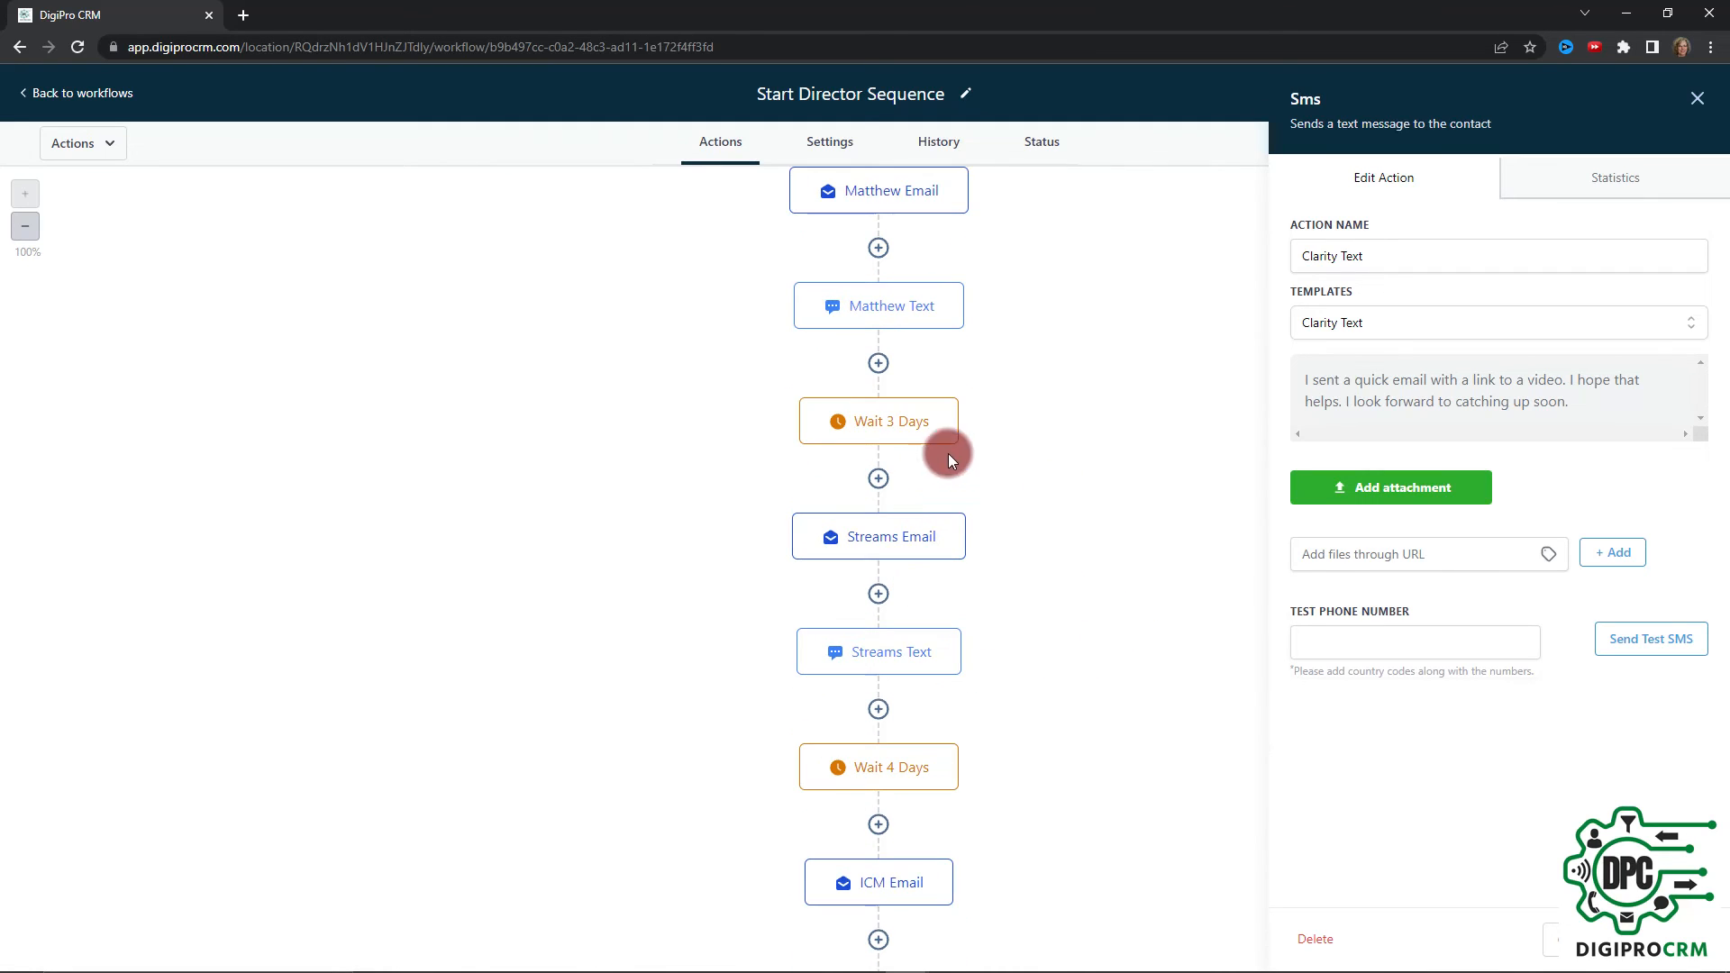
scroll(1067, 630, down, 1)
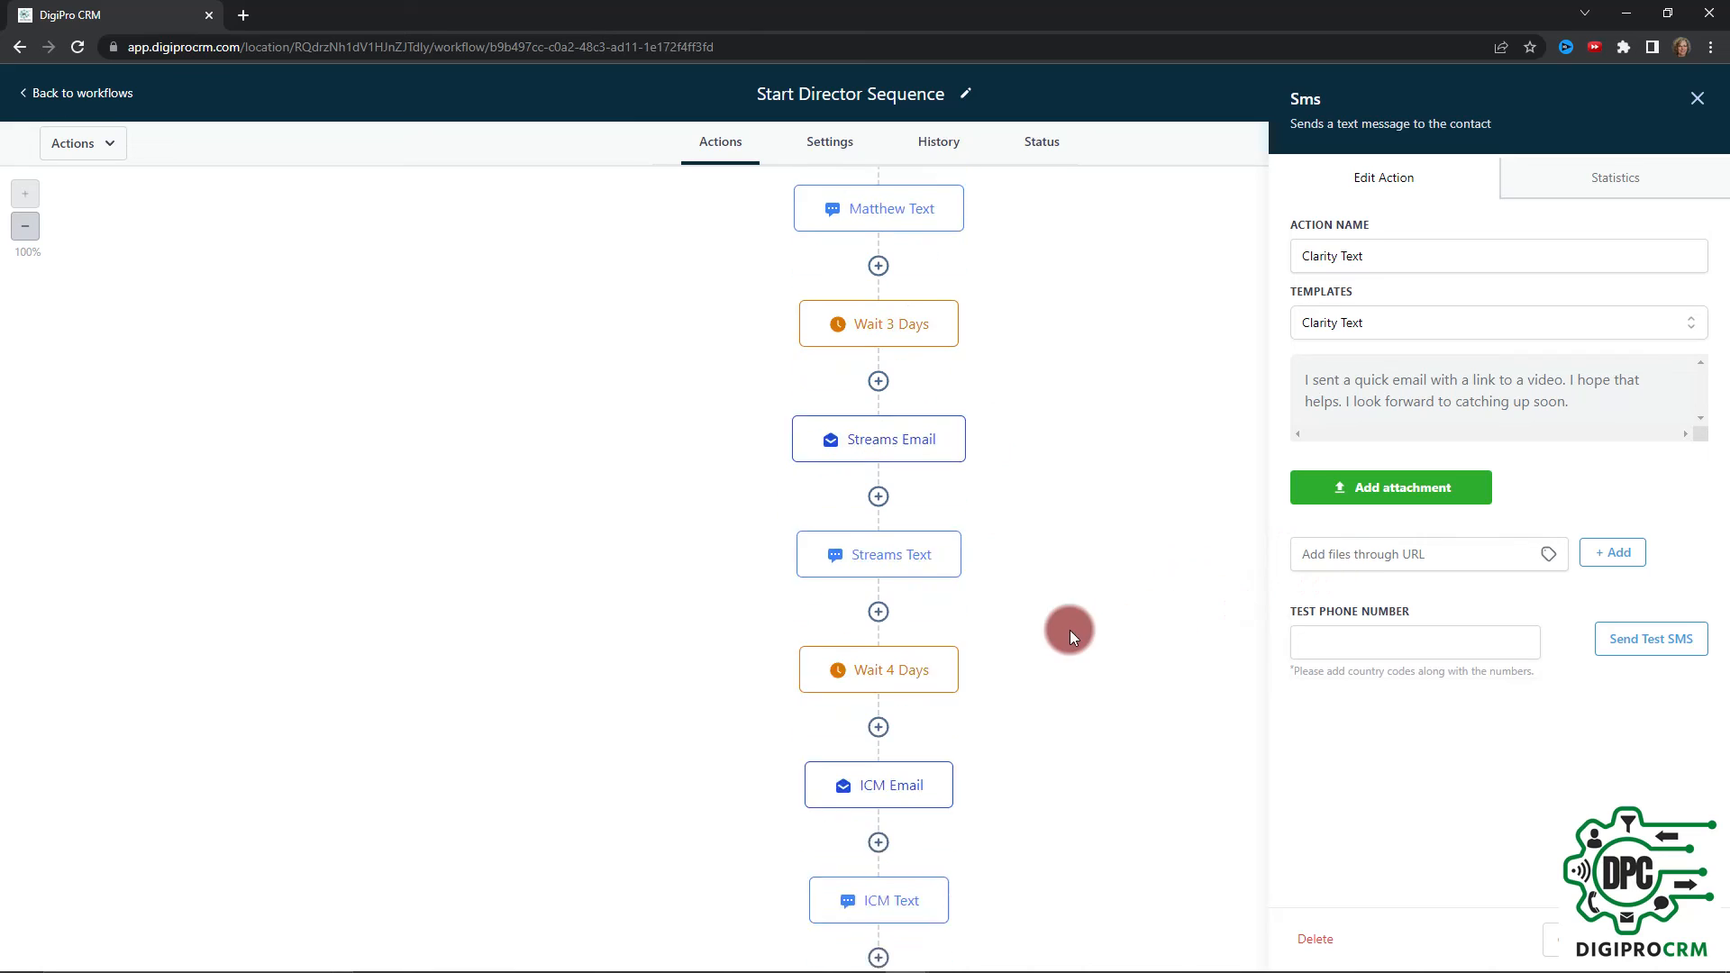
scroll(960, 439, down, 4)
scroll(1057, 458, down, 1)
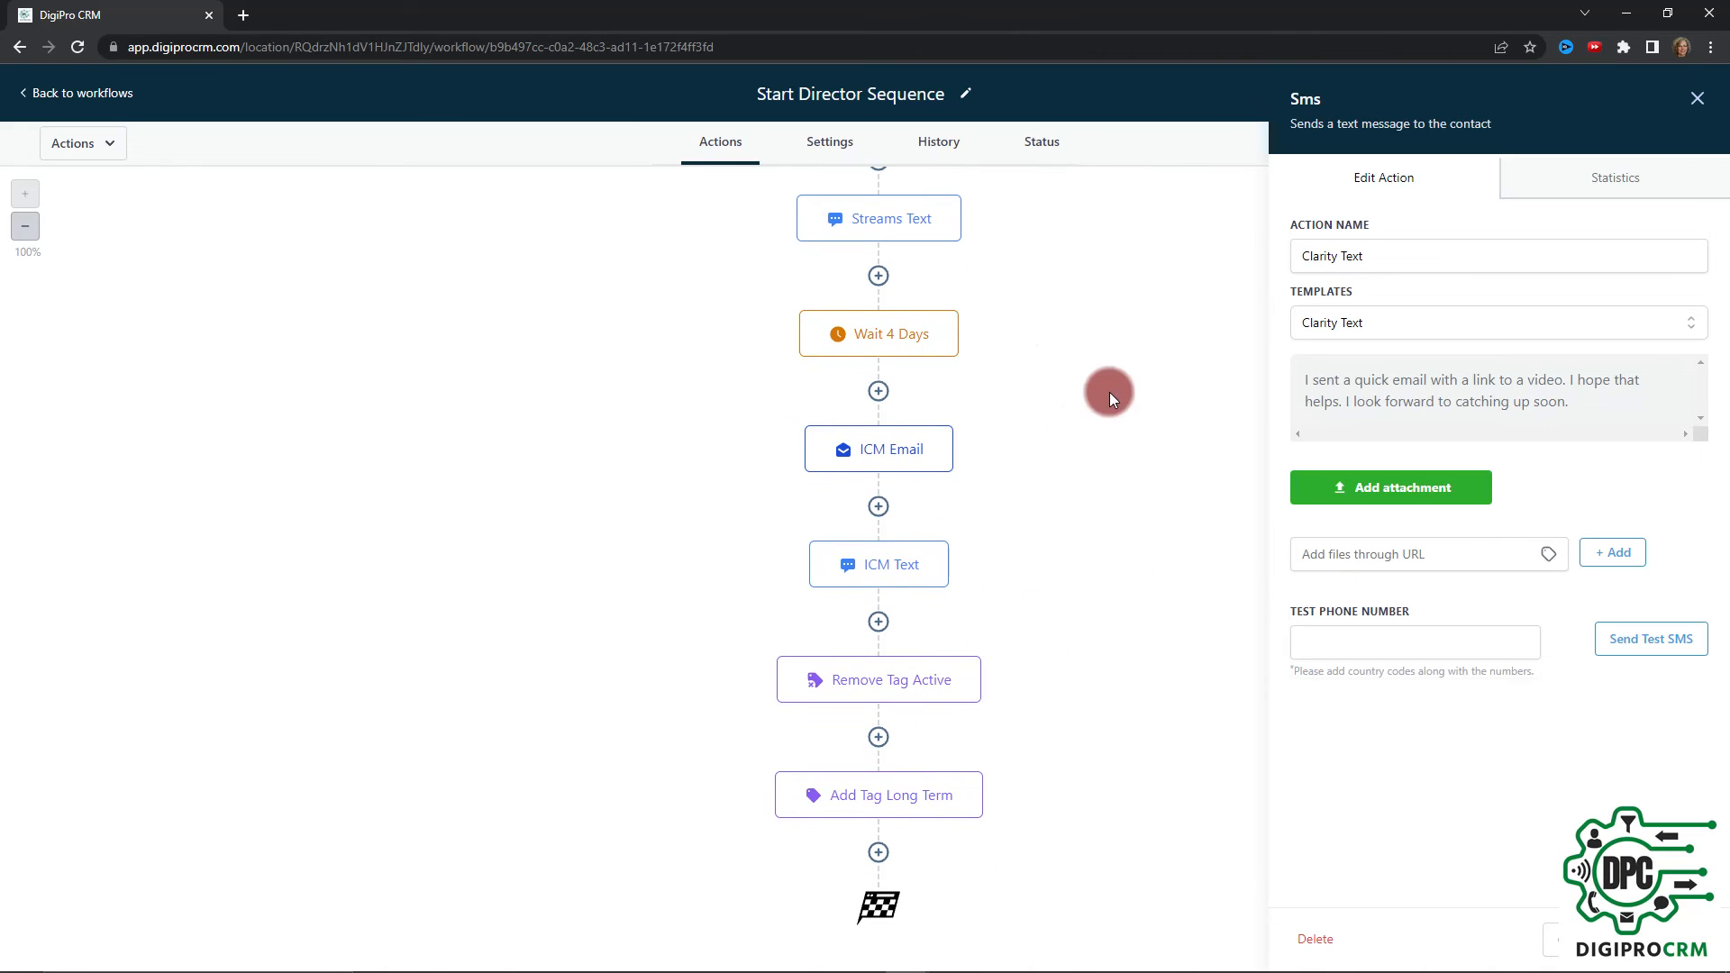
Check the tags used by the Remove Tag Active and Add Tag Long Term actions, and close the action details.
click(939, 694)
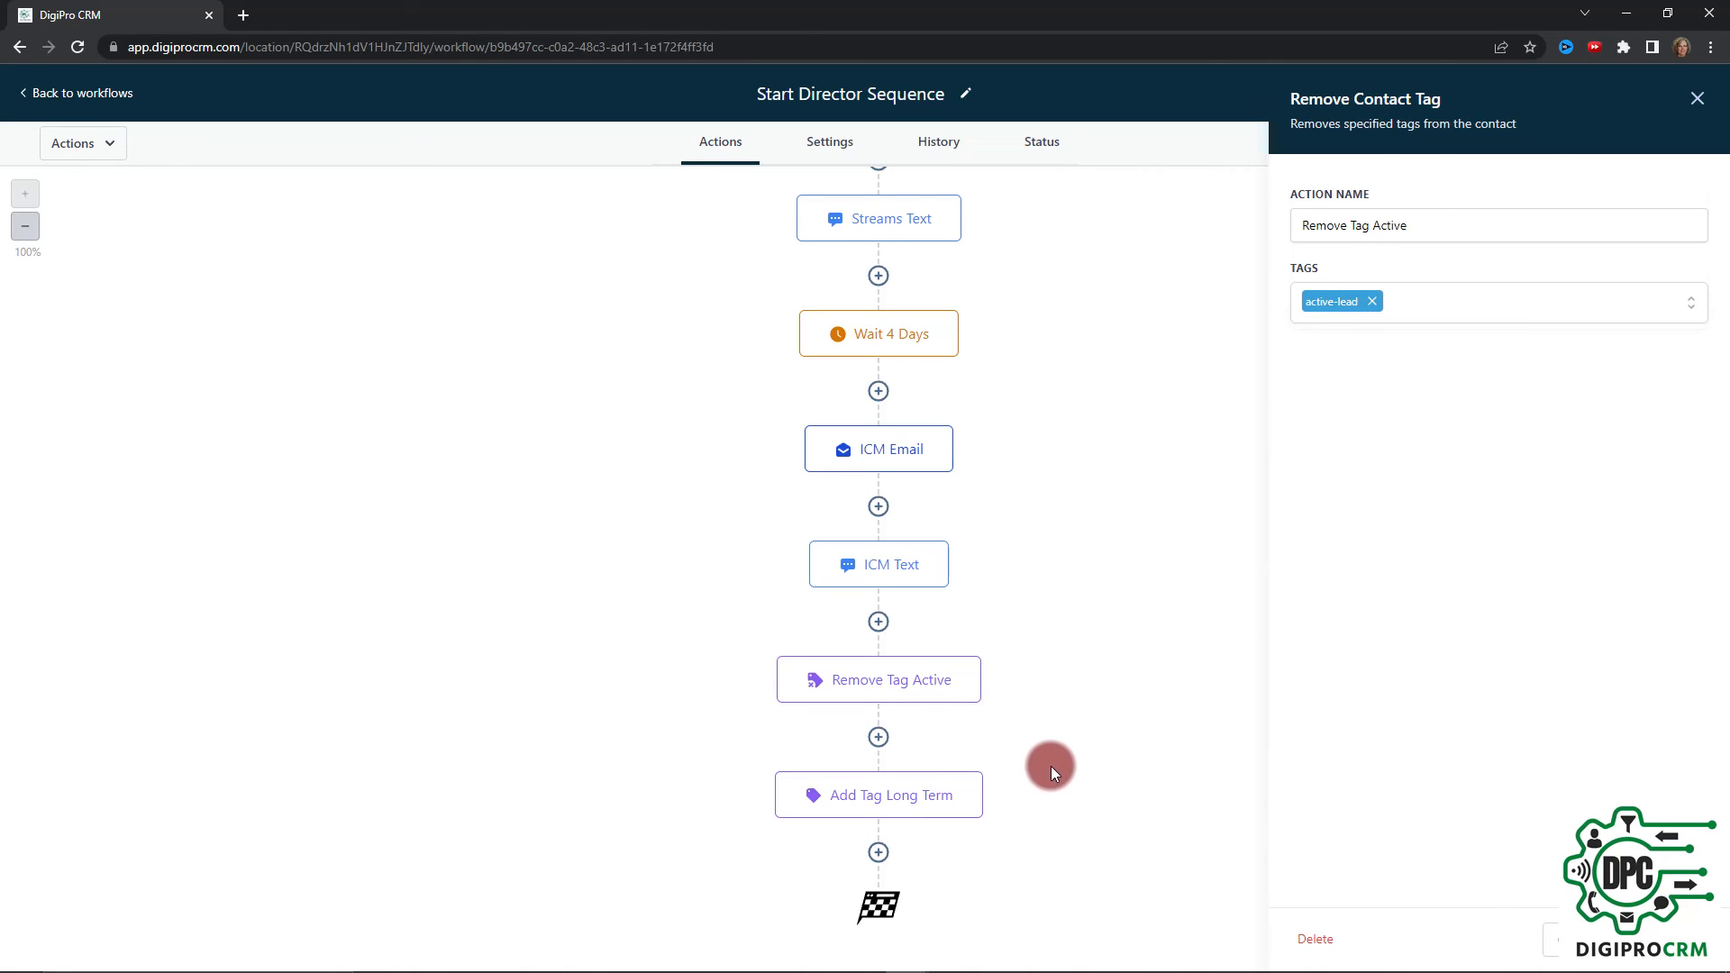
click(905, 800)
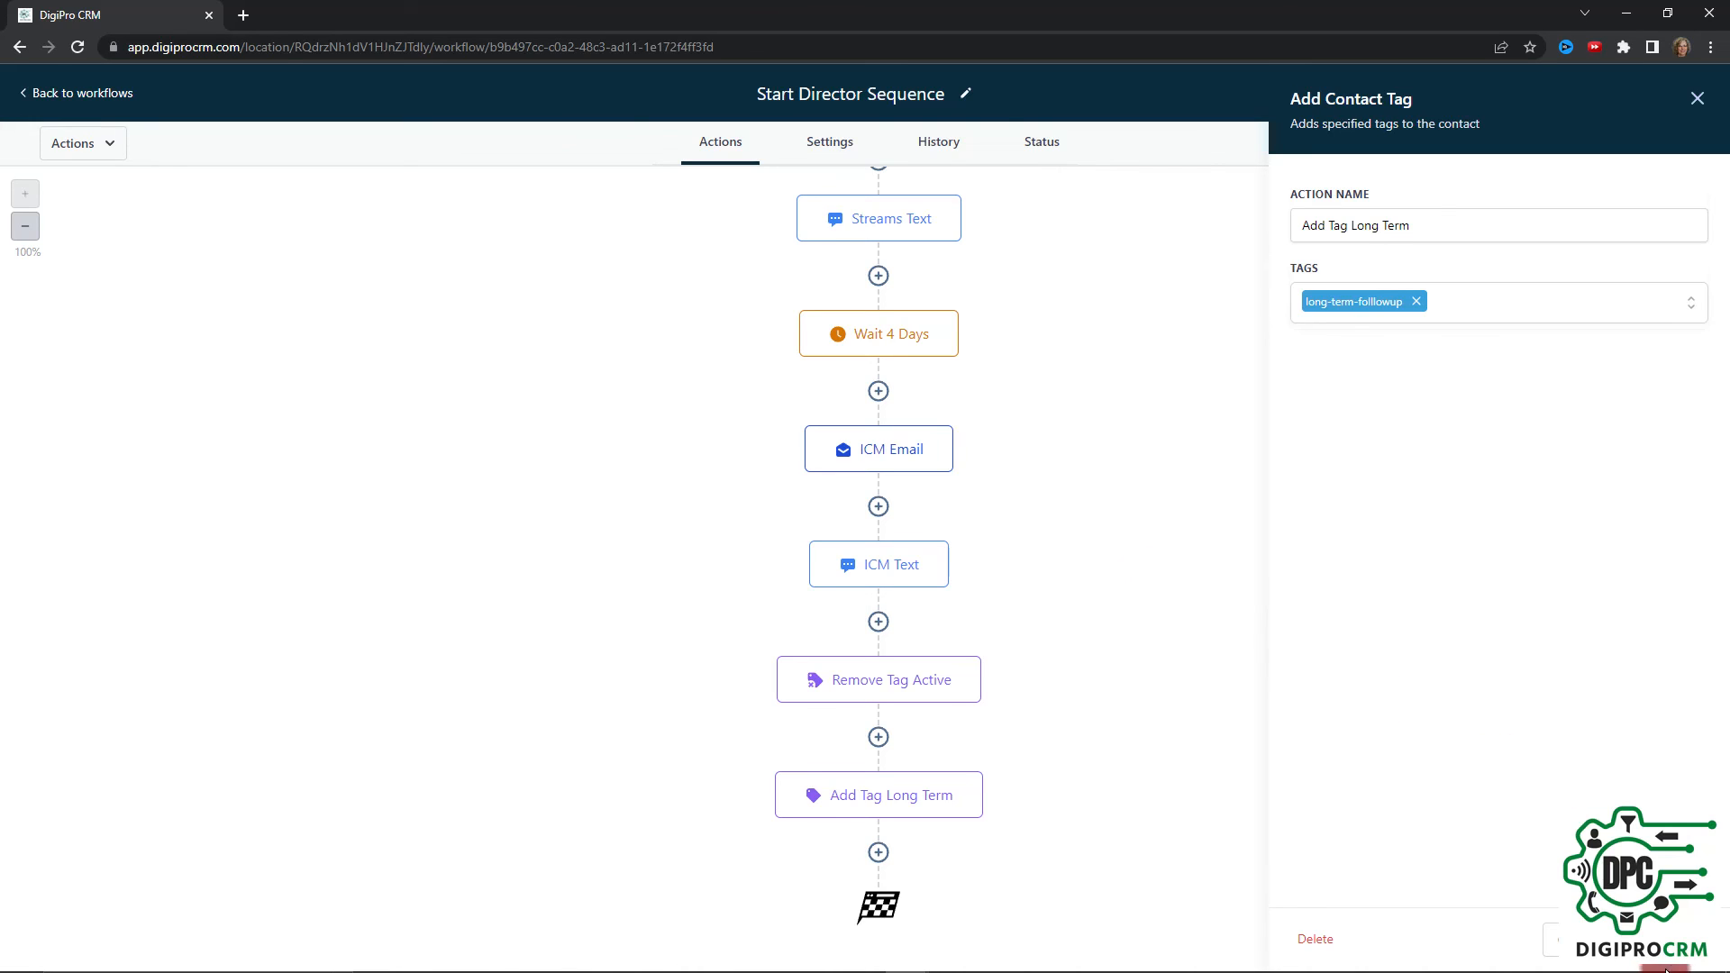
click(1698, 98)
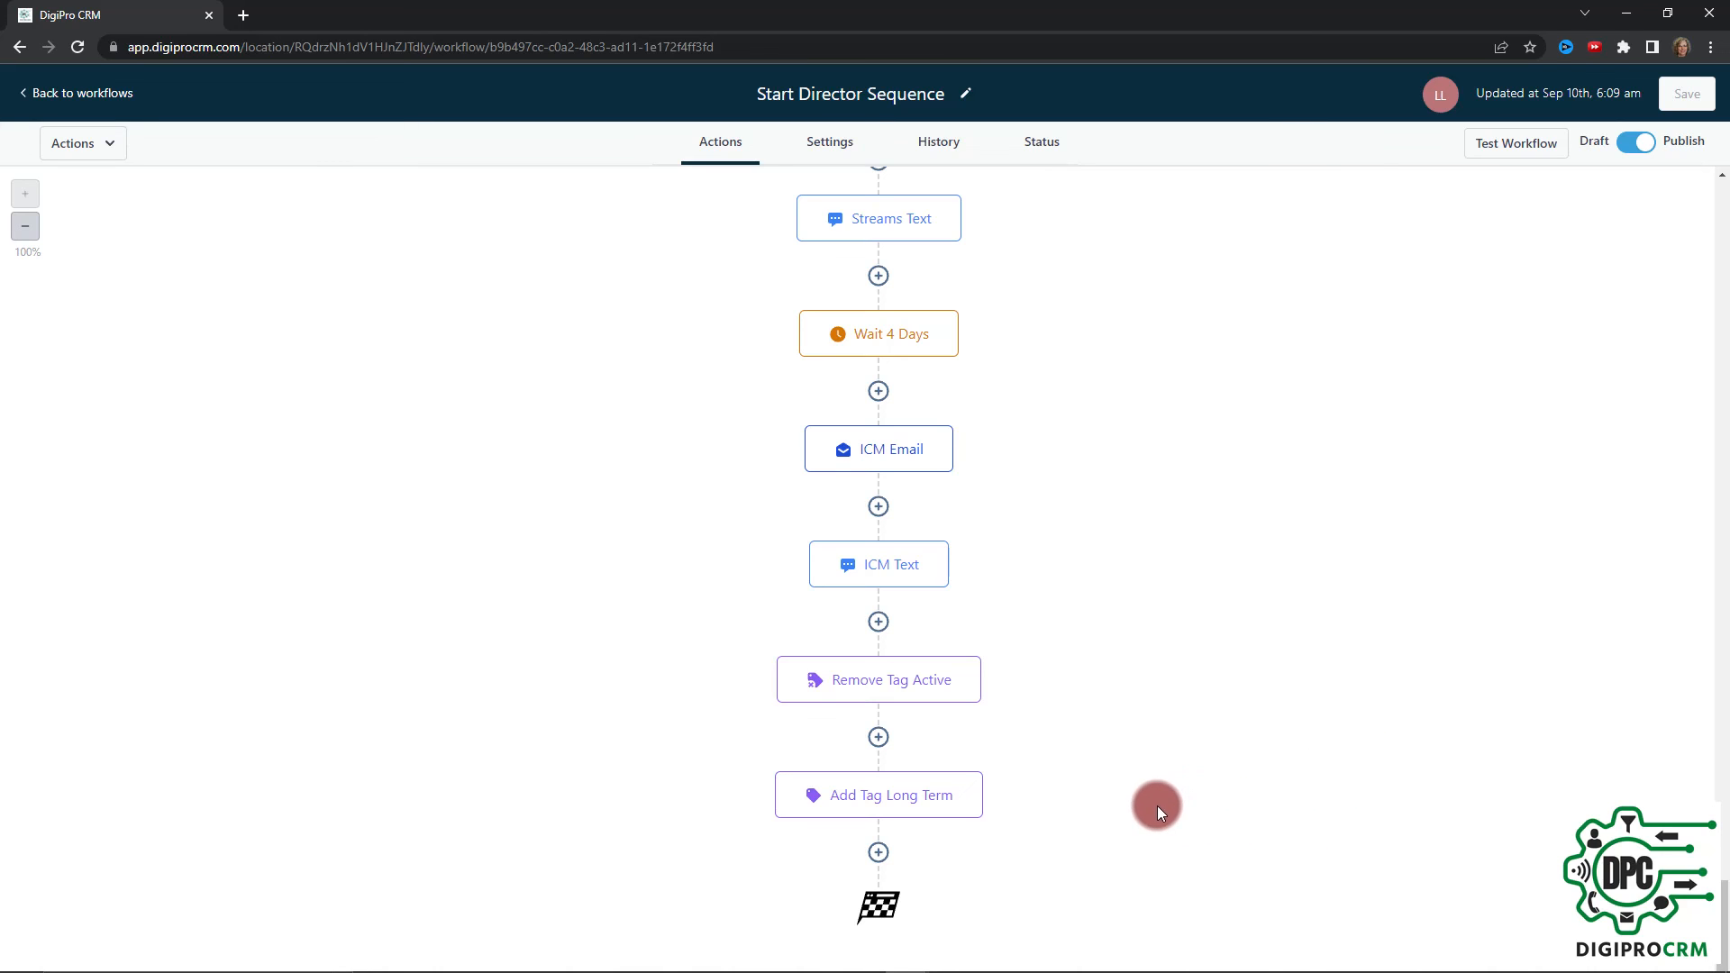
mouse_move(946, 968)
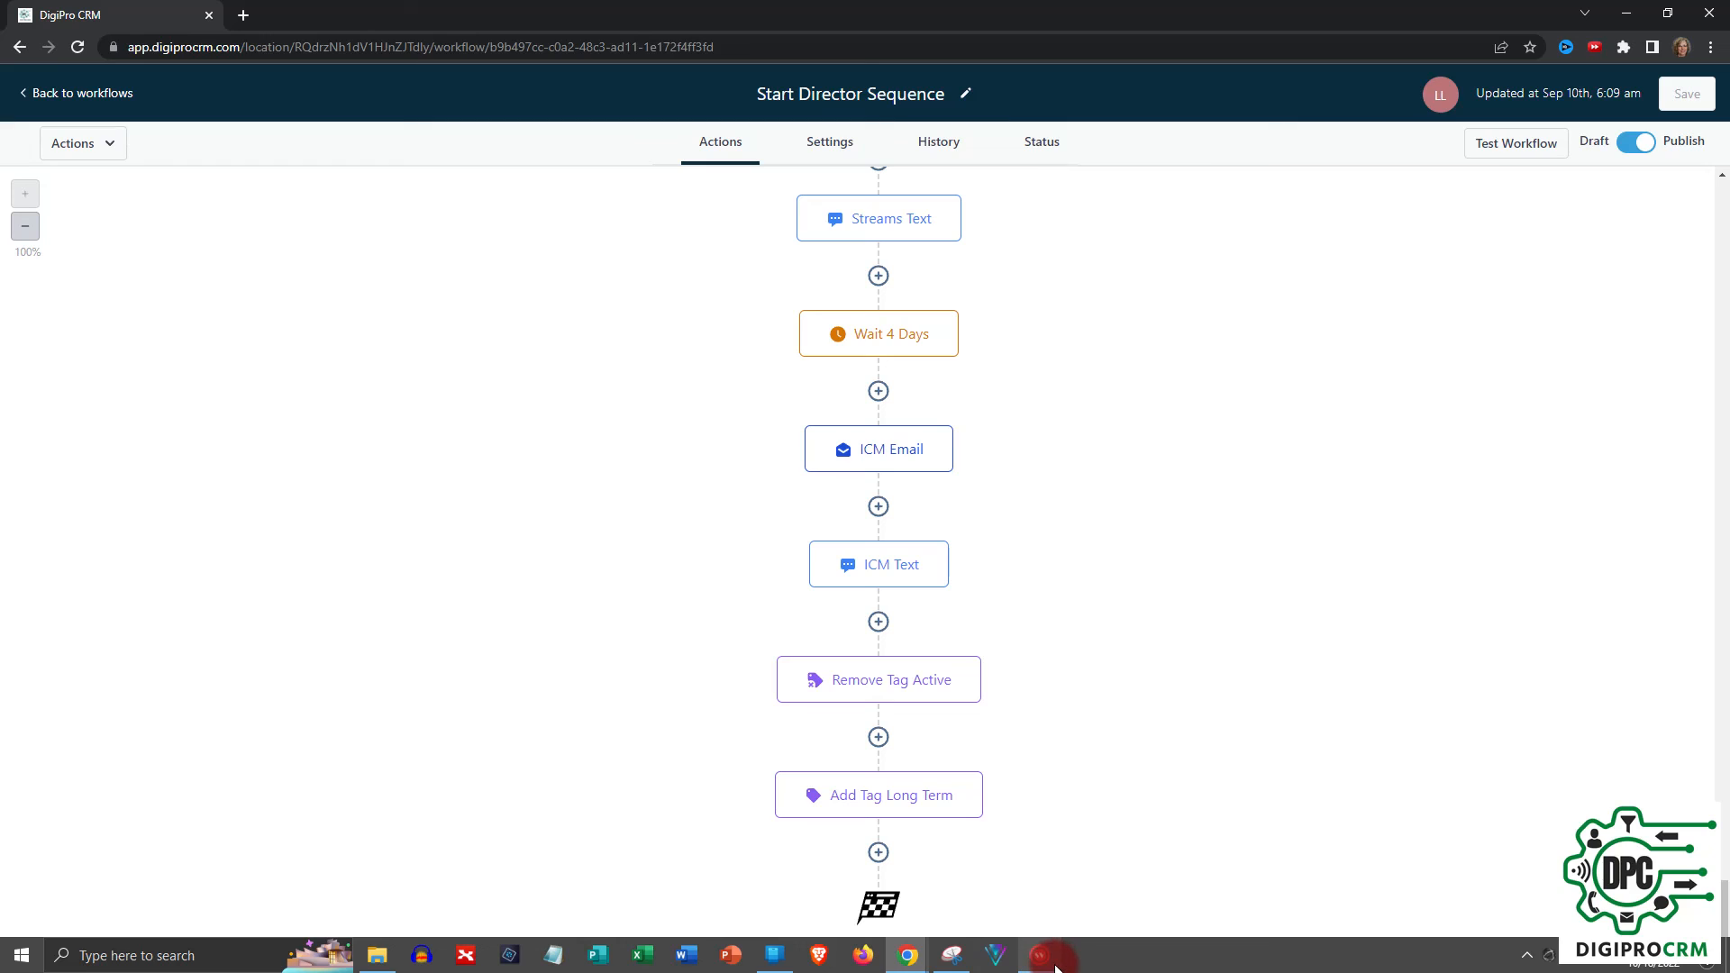
click(1051, 966)
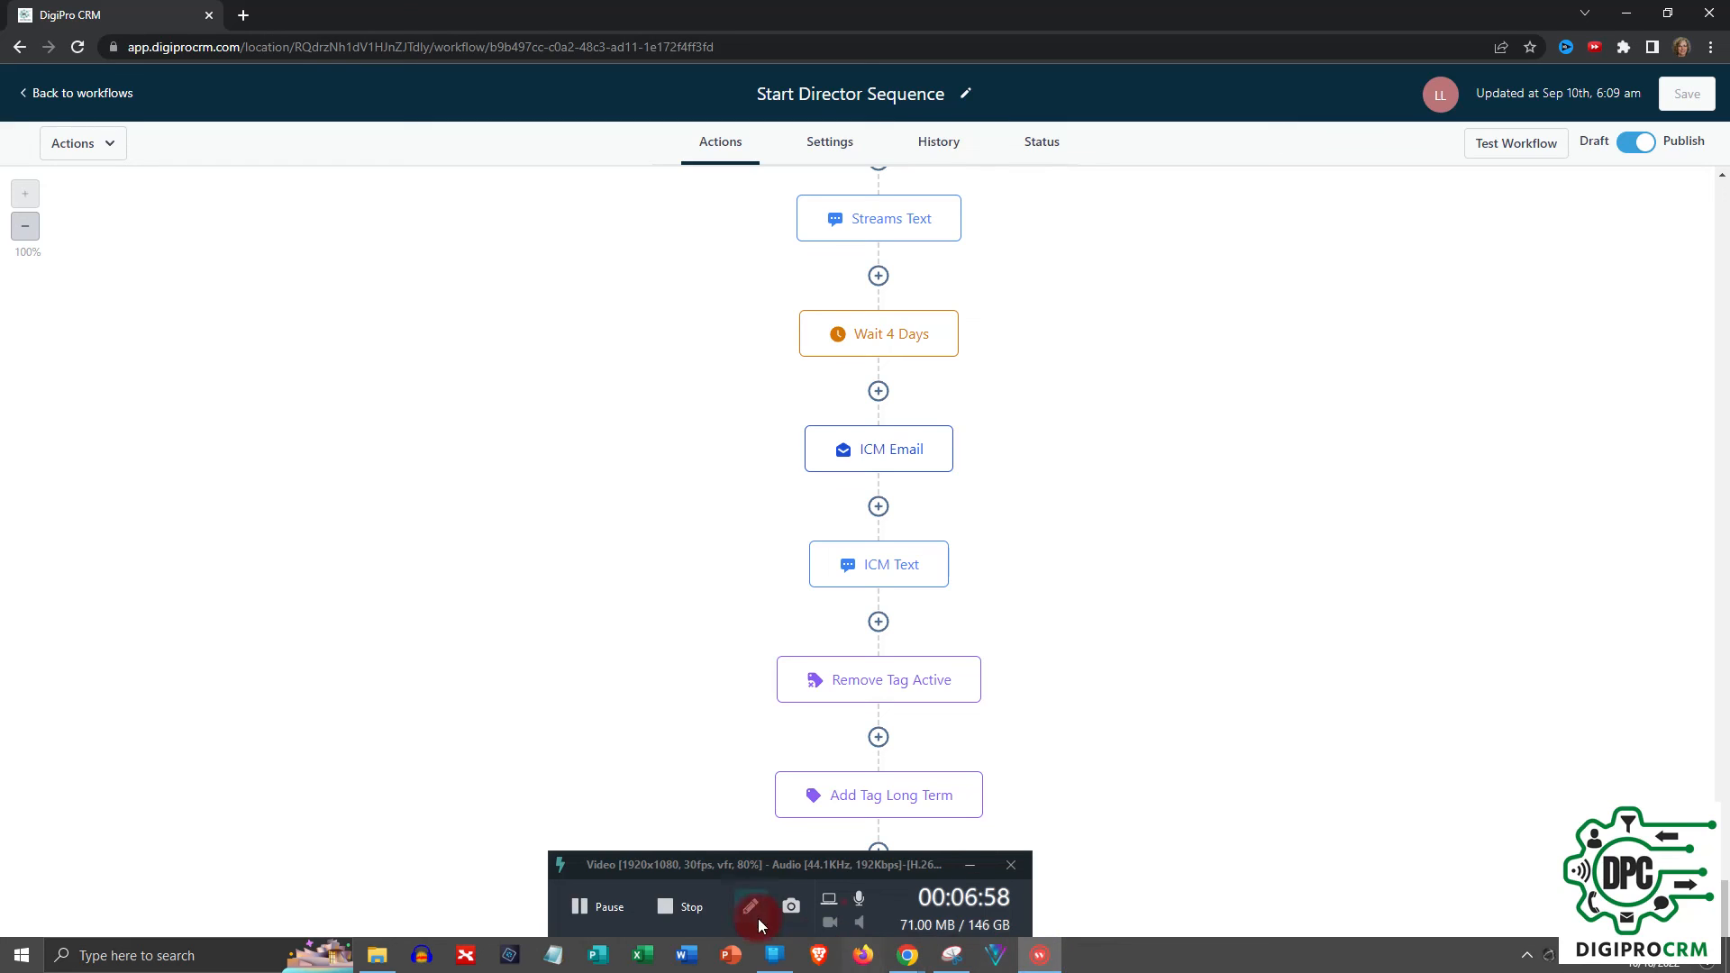